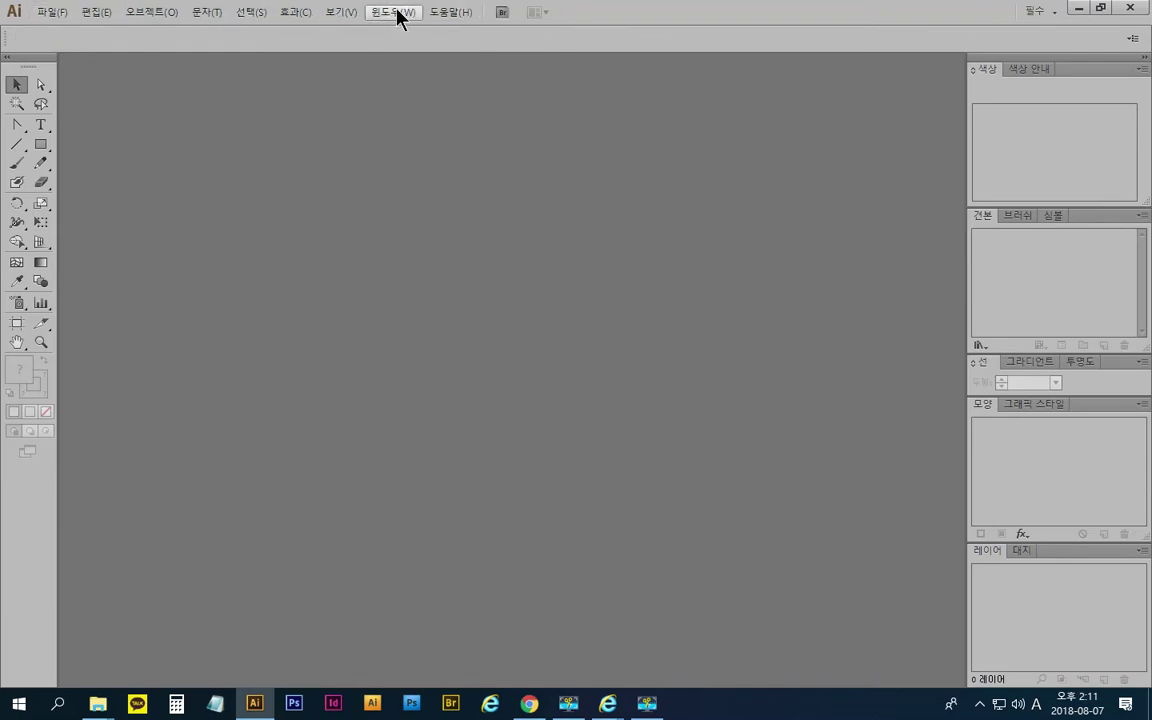
Open part02-02.ai from the Source folder of 일러CS6 예제, inside the visual design course folder on the desktop
{"action": "left_click", "coordinate": [42, 14]}
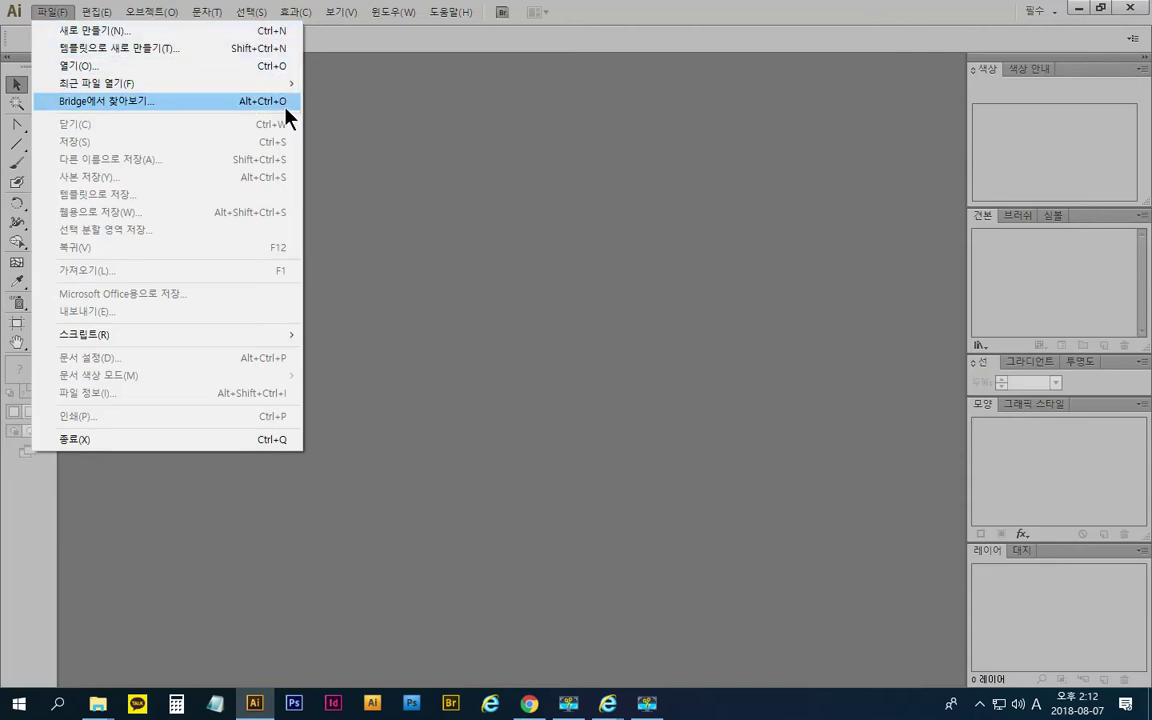
{"action": "left_click", "coordinate": [192, 67]}
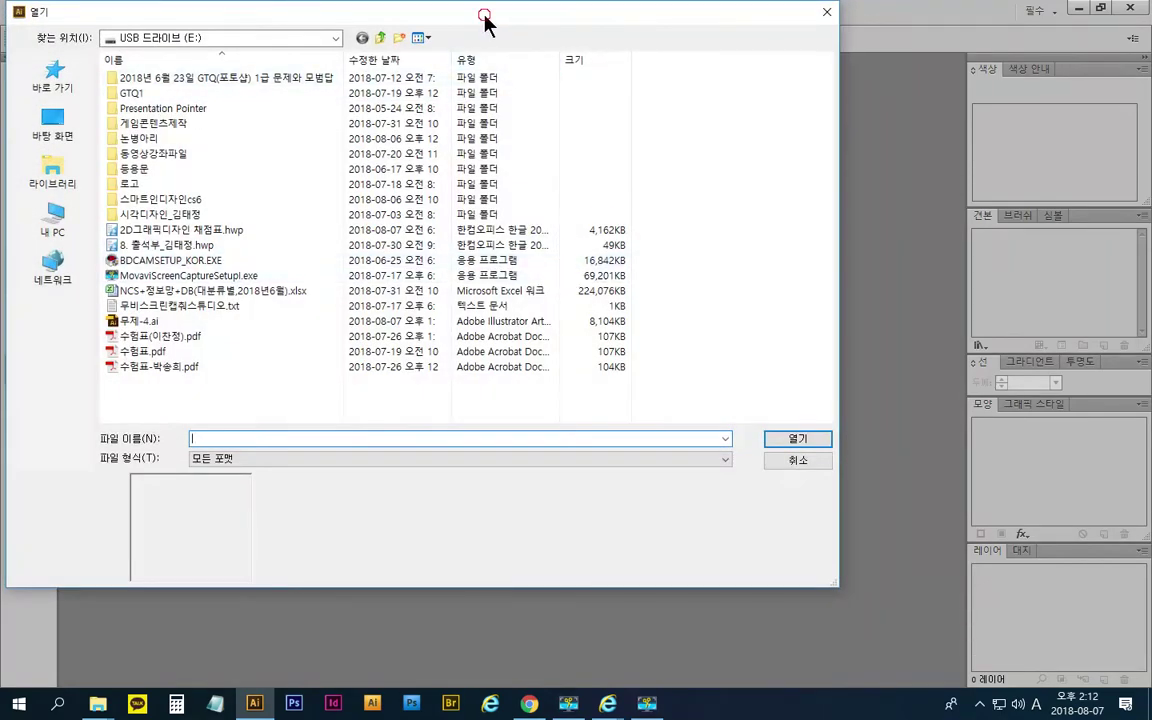
{"action": "left_click_drag", "start_coordinate": [489, 26], "coordinate": [609, 84]}
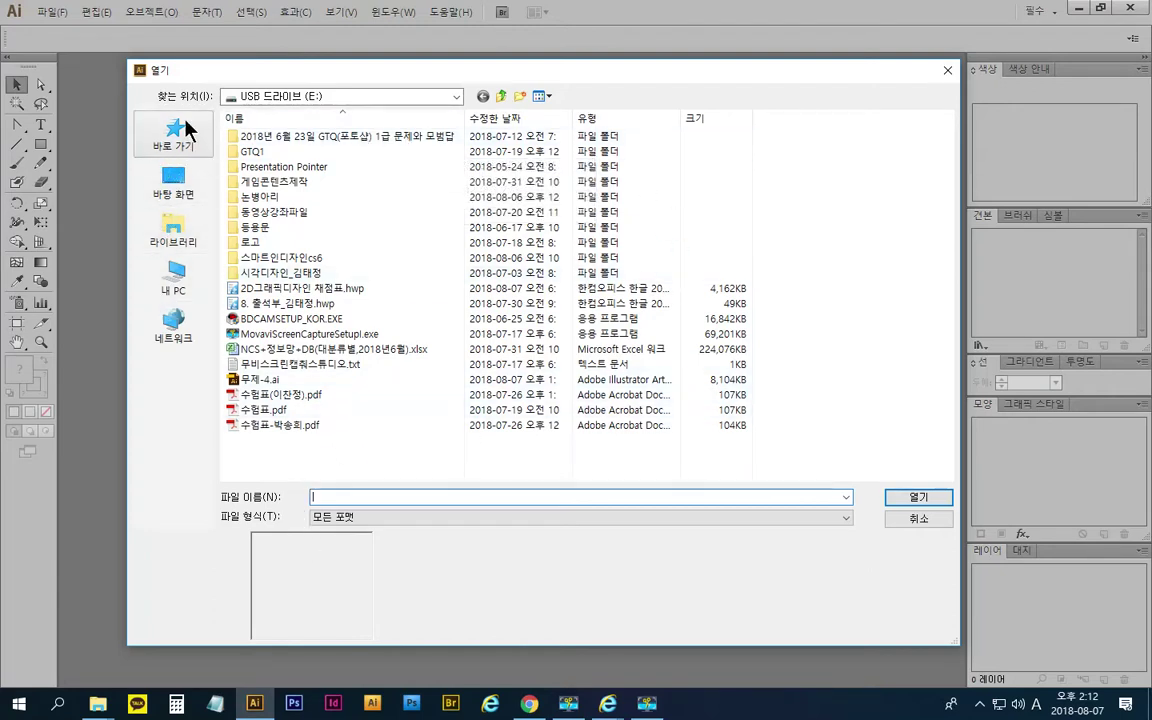
{"action": "left_click", "coordinate": [180, 190]}
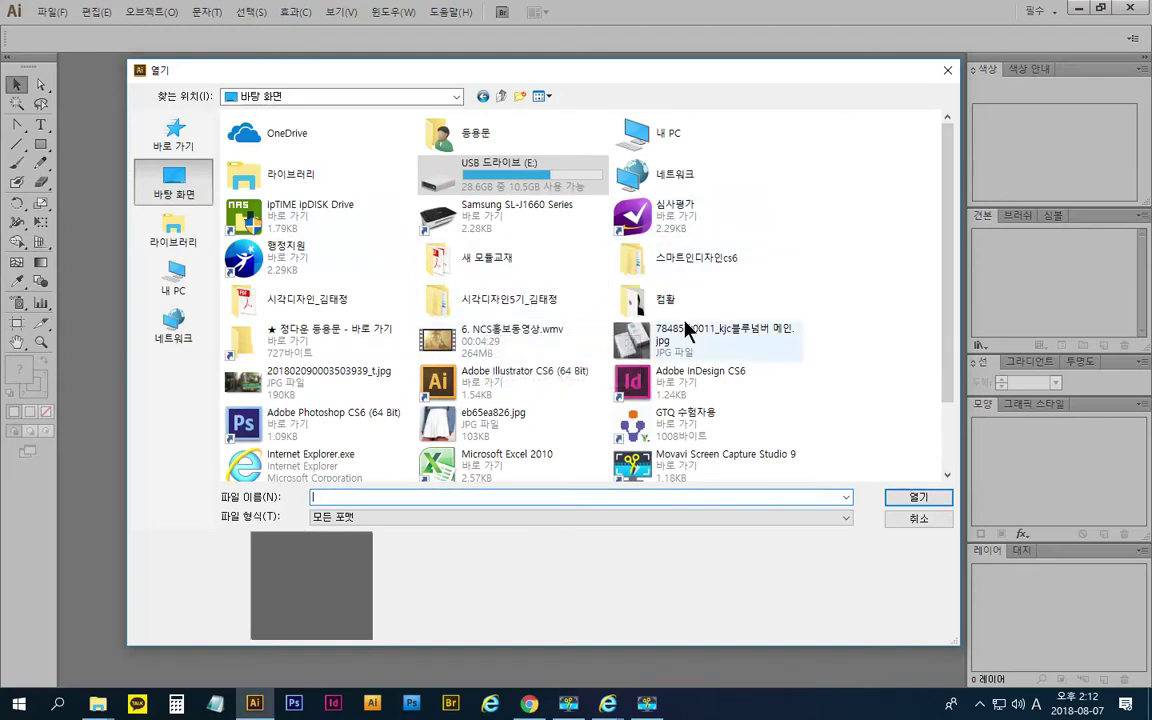
{"action": "left_click", "coordinate": [512, 318]}
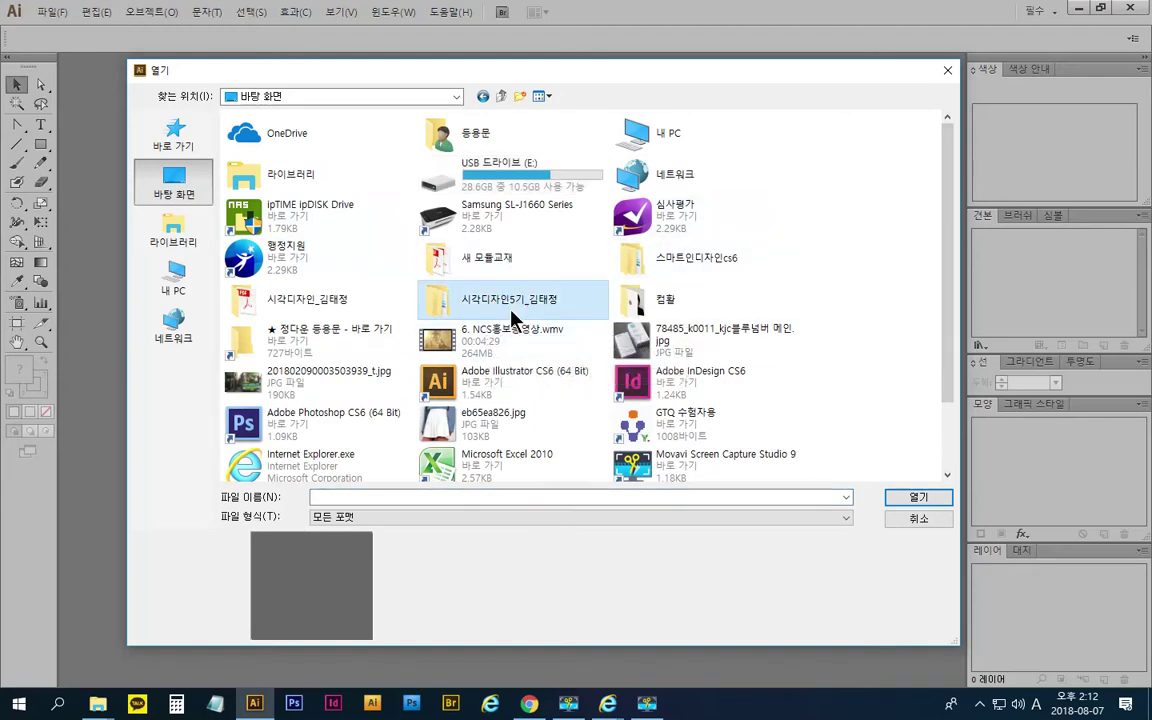
{"action": "double_click", "coordinate": [512, 316]}
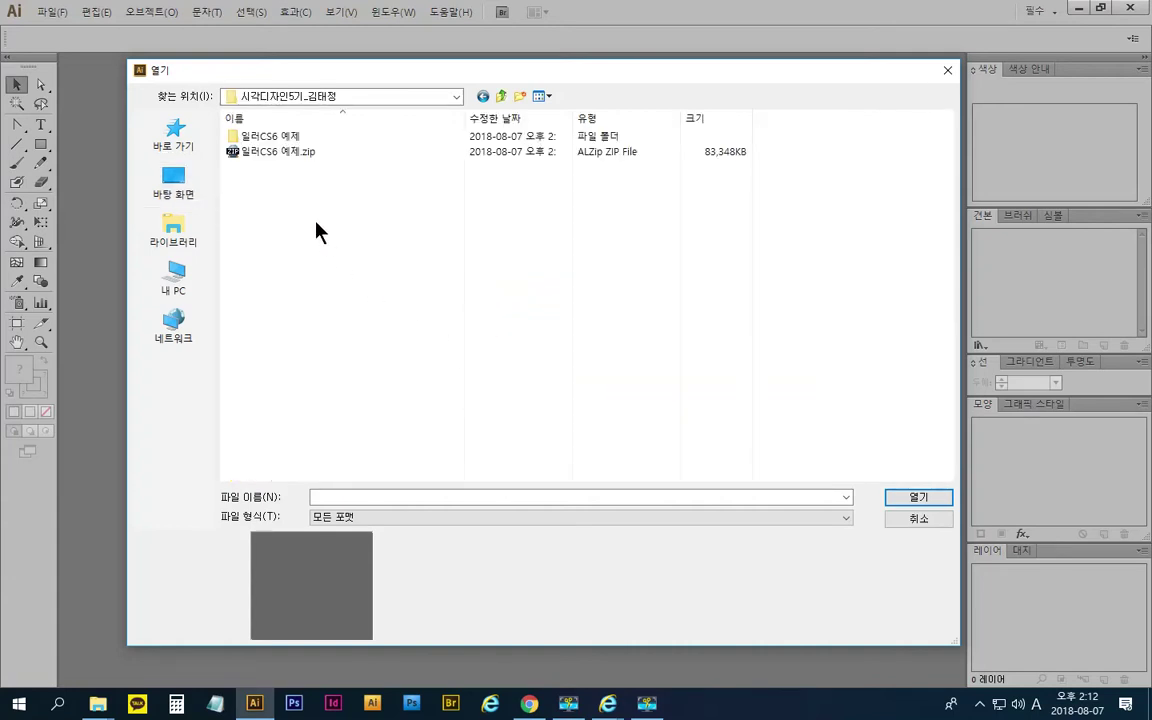
{"action": "double_click", "coordinate": [276, 140]}
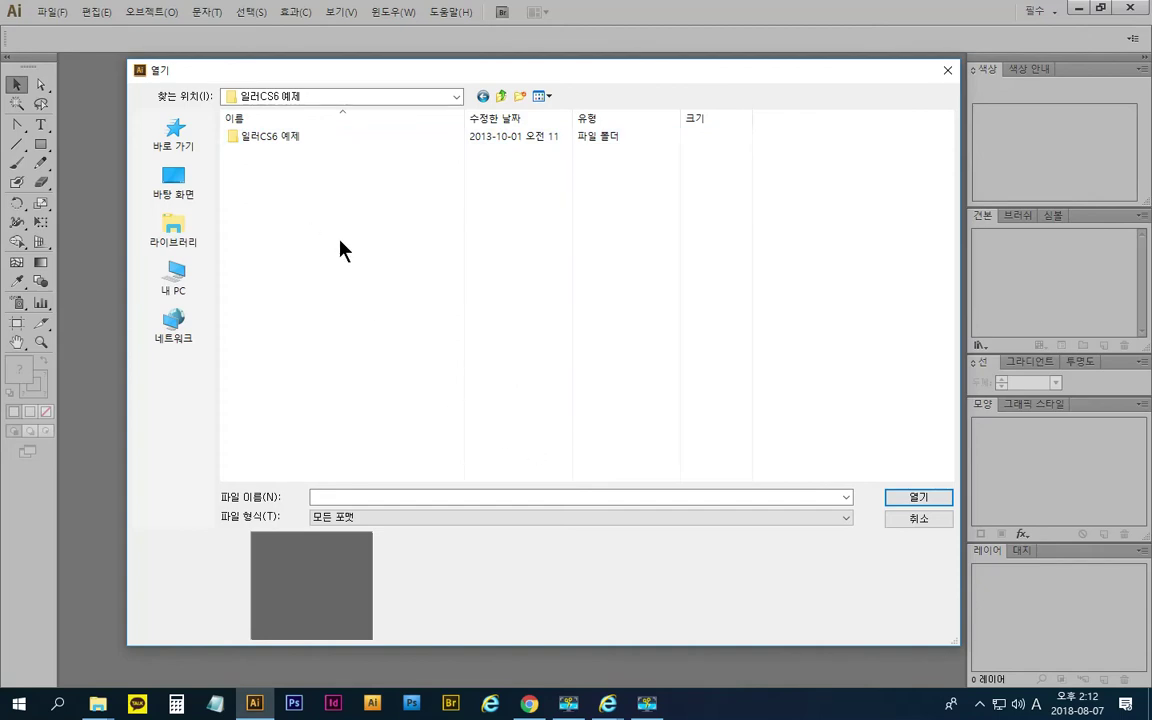
{"action": "double_click", "coordinate": [277, 138]}
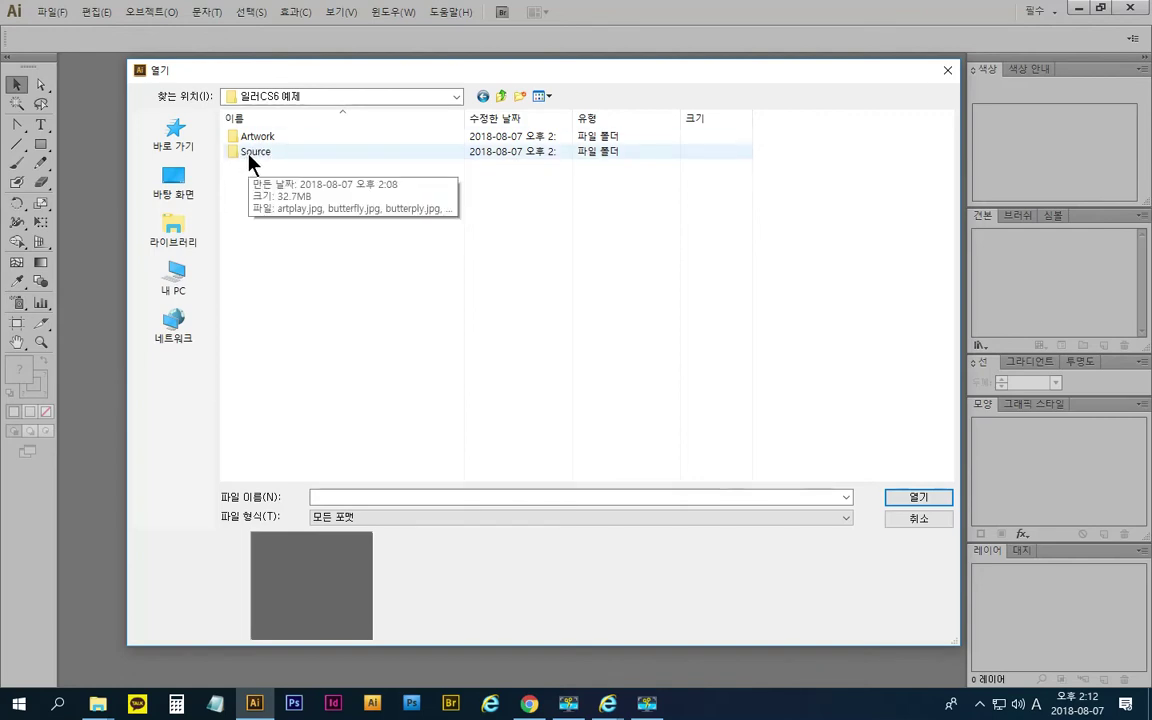
{"action": "double_click", "coordinate": [250, 157]}
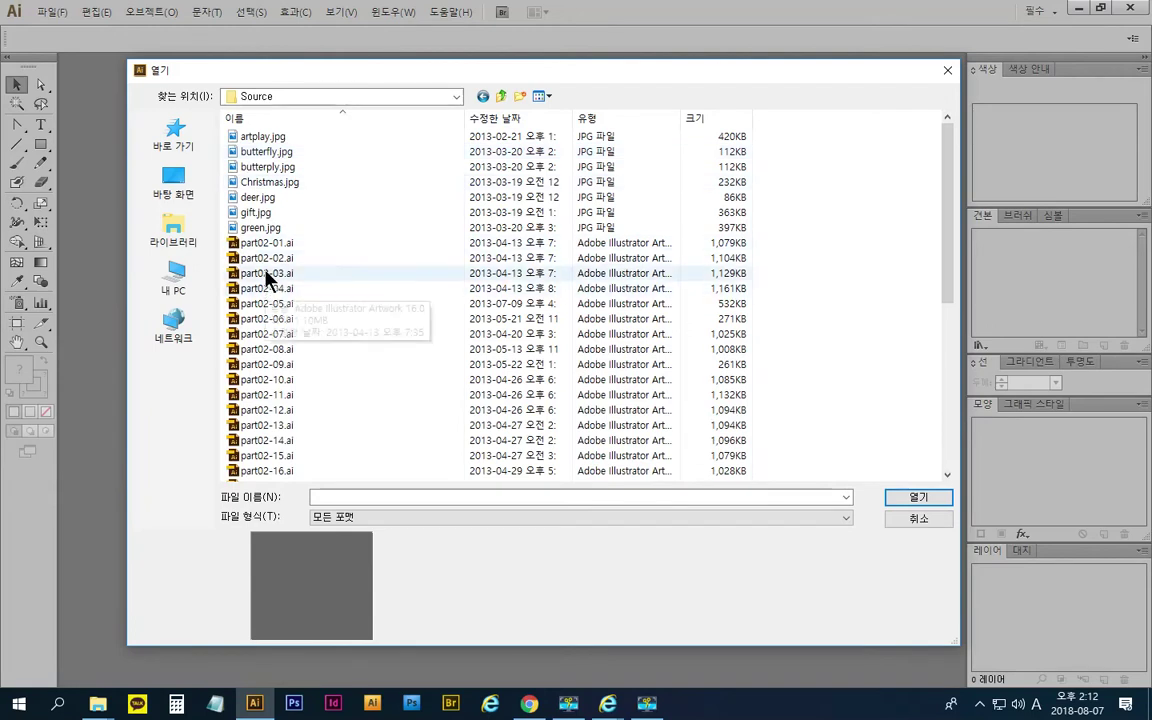
{"action": "left_click", "coordinate": [267, 258]}
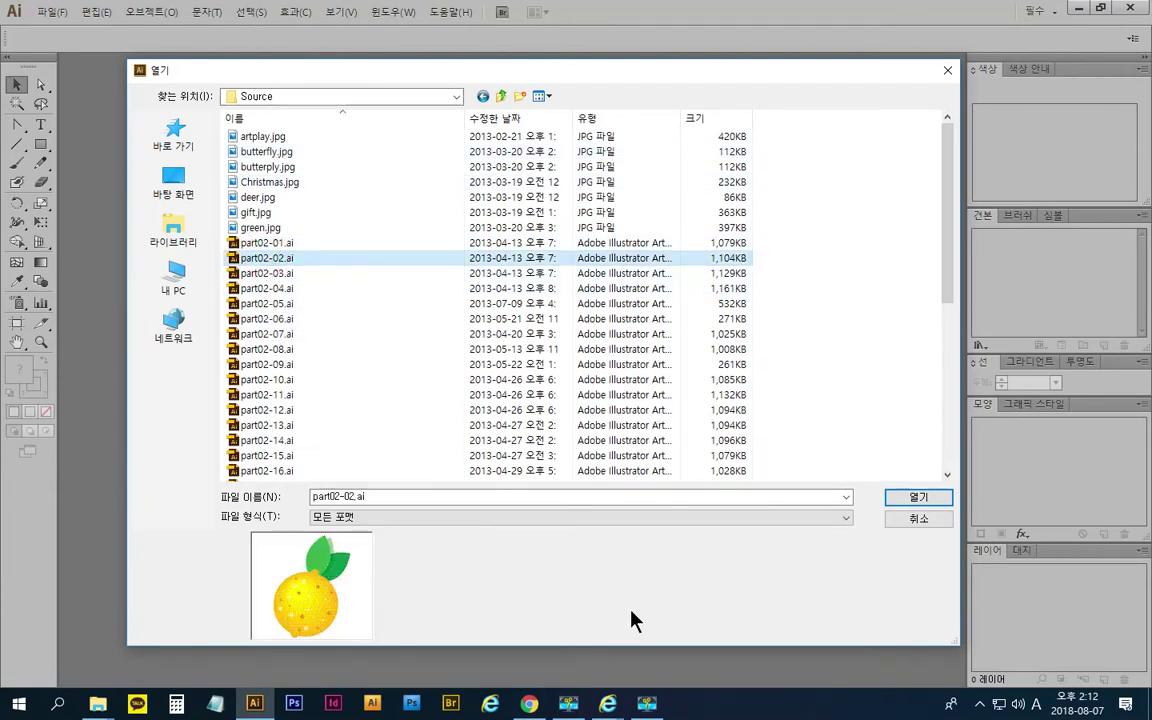
{"action": "left_click", "coordinate": [932, 507]}
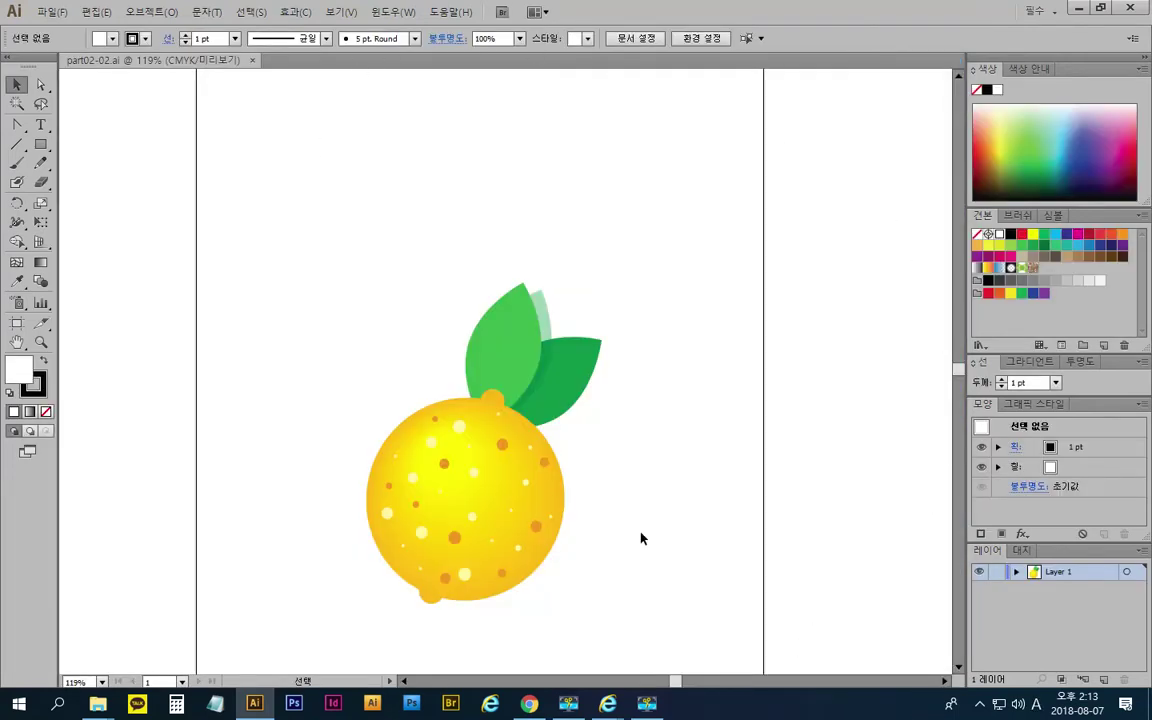
Inspect how the artwork is grouped by selecting the leaves, the yellow lemon body and the orange dots in turn
{"action": "scroll", "coordinate": [543, 502], "scroll_direction": "down", "scroll_amount": 2}
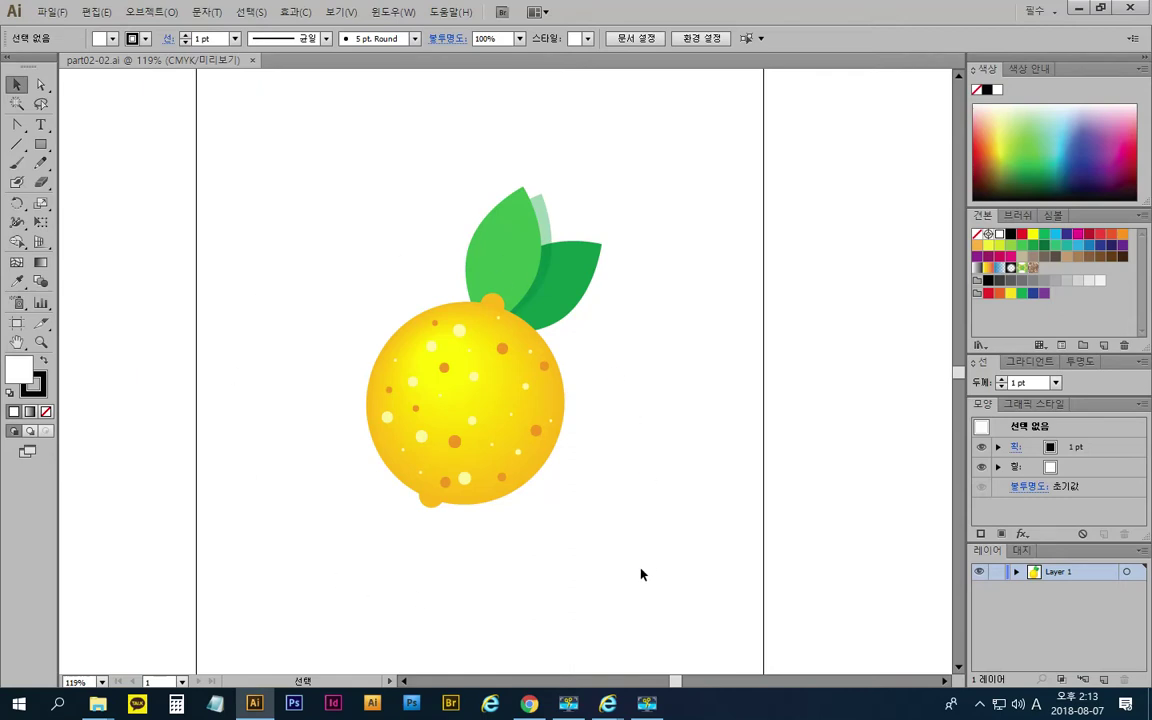
{"action": "left_click", "coordinate": [512, 205]}
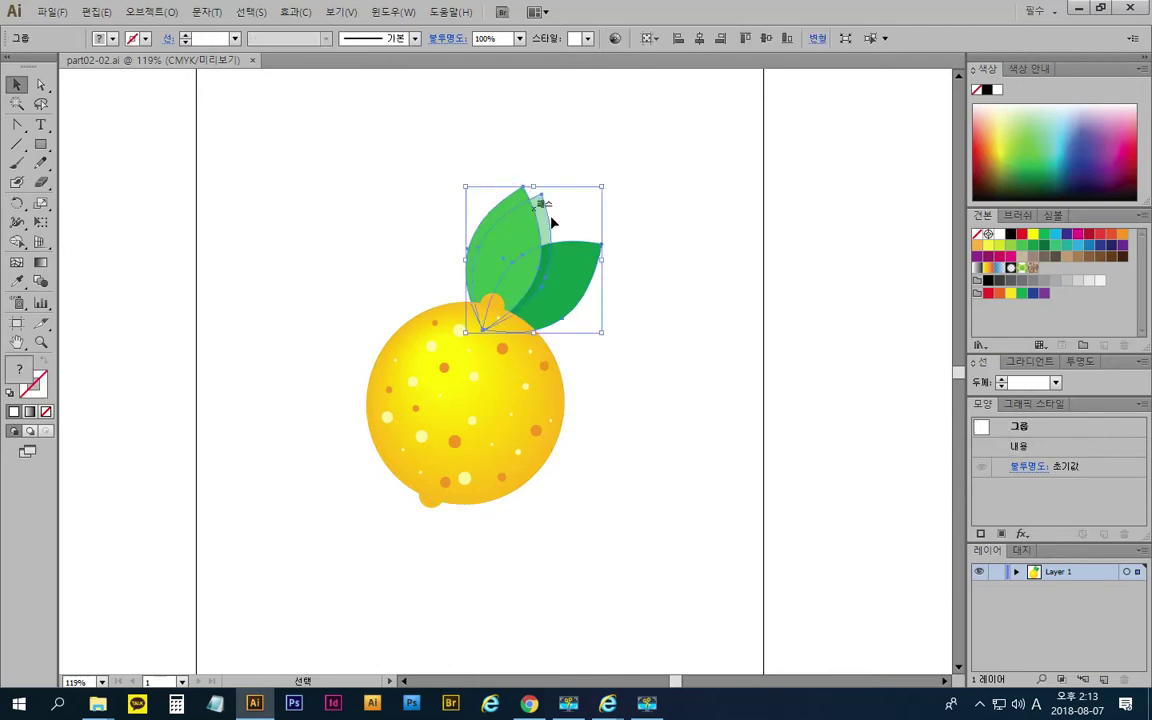
{"action": "left_click", "coordinate": [621, 278]}
{"action": "left_click", "coordinate": [448, 352]}
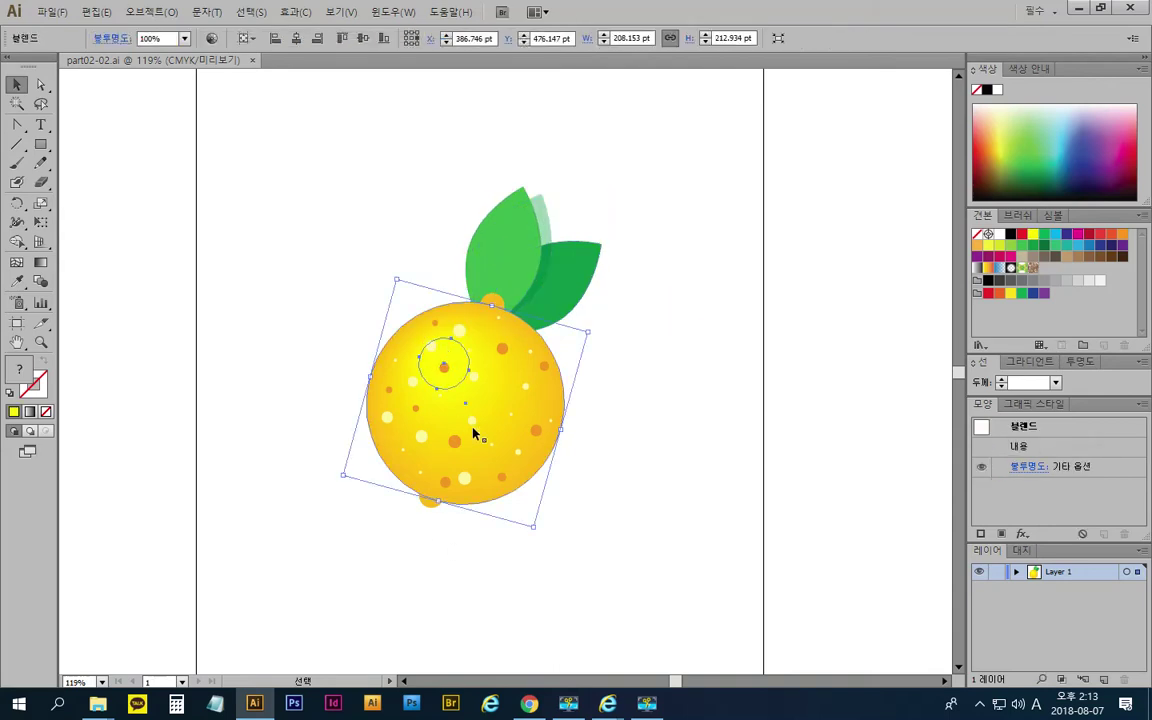
{"action": "left_click", "coordinate": [503, 346]}
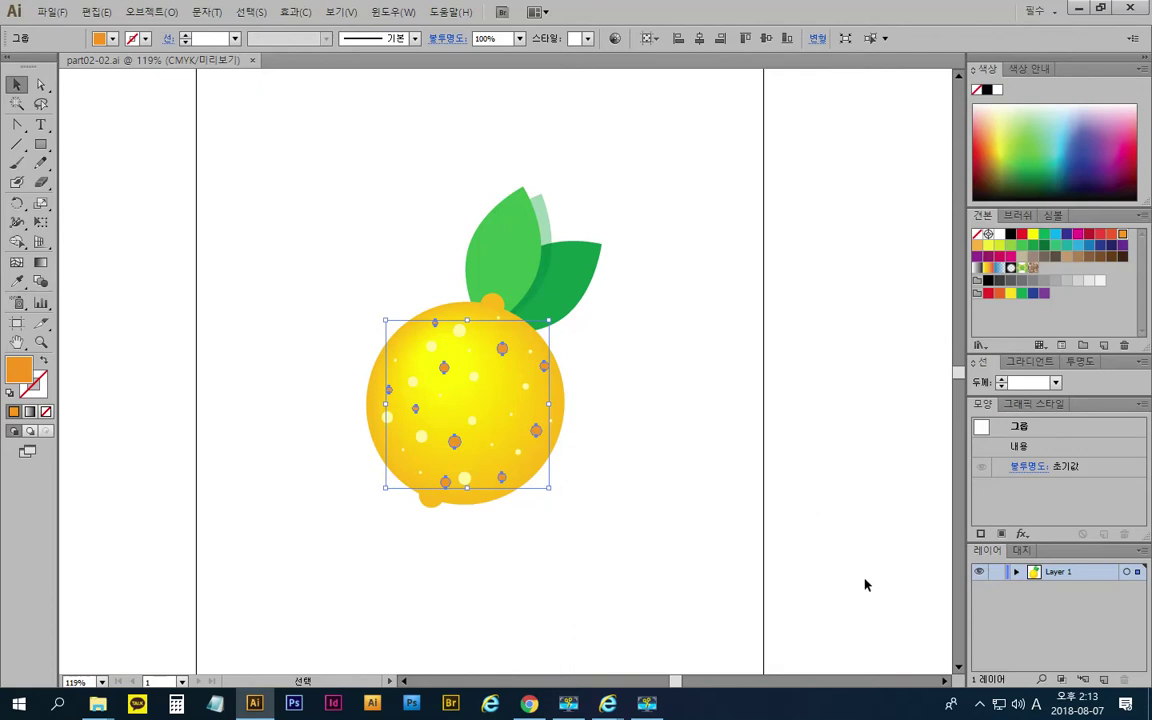
Collapse the Color, Swatches, Stroke and Appearance panels and expand Layer 1 to list its objects
{"action": "left_click", "coordinate": [986, 69]}
{"action": "left_click", "coordinate": [986, 92]}
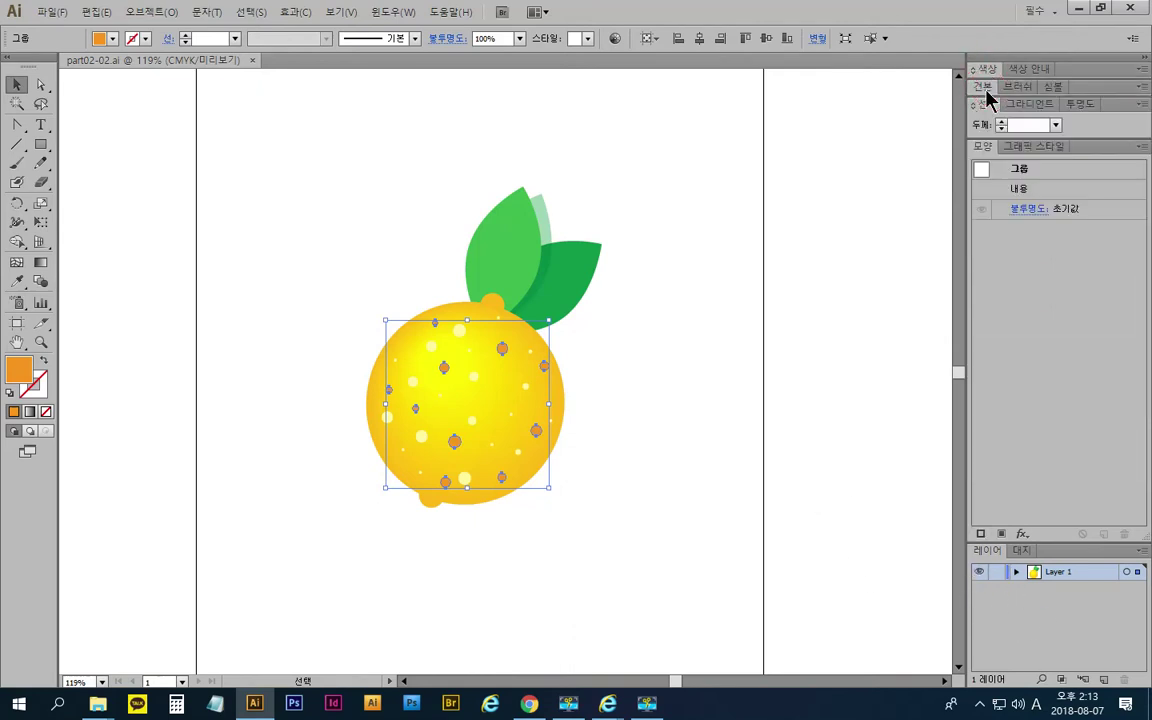
{"action": "left_click", "coordinate": [986, 104]}
{"action": "left_click", "coordinate": [986, 121]}
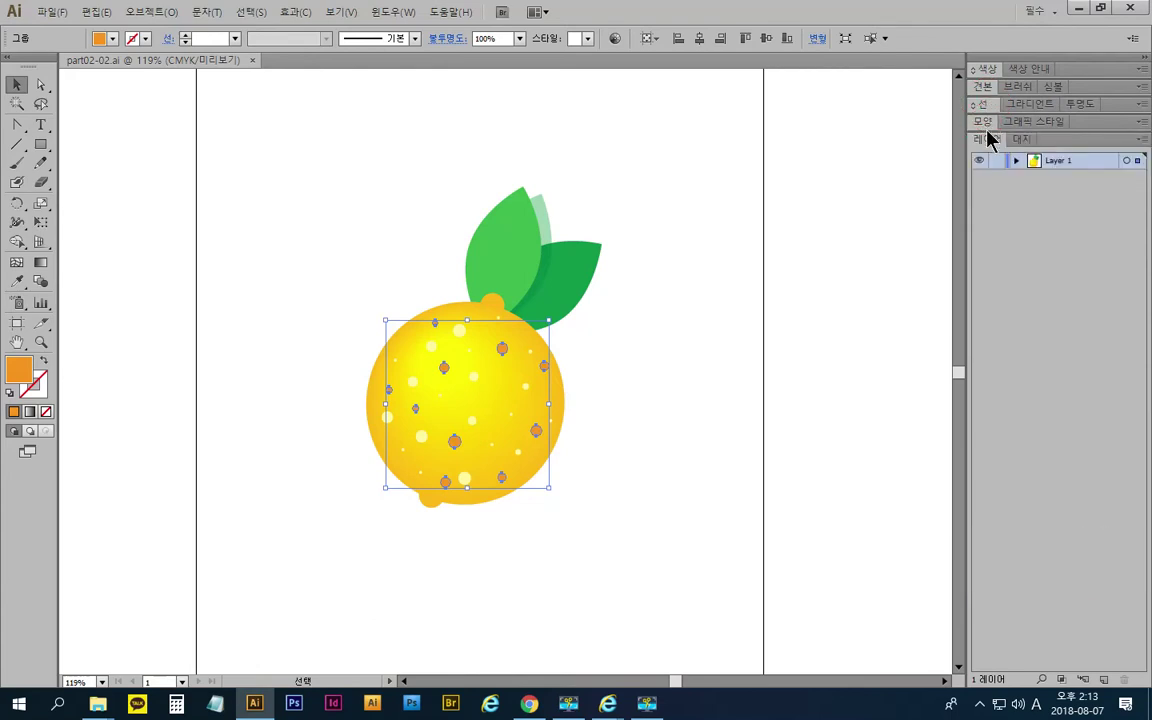
{"action": "left_click", "coordinate": [1017, 162]}
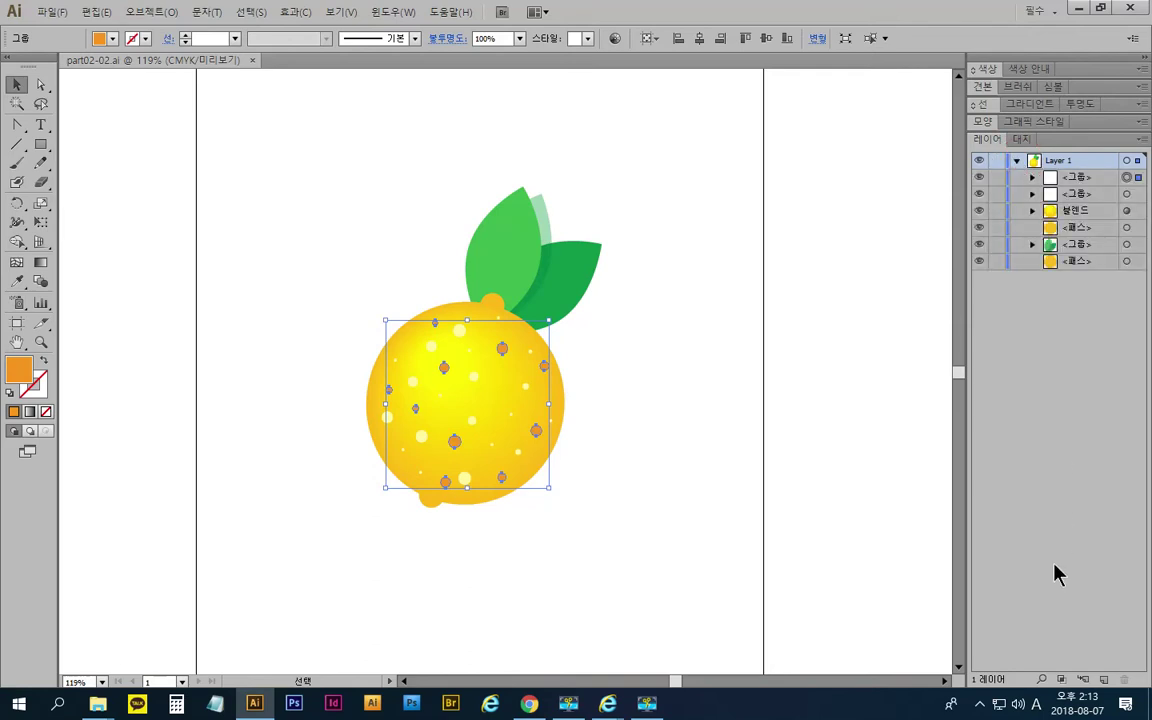
Try moving the whole leaf group up and away from the lemon, then undo the move and deselect it
{"action": "left_click", "coordinate": [1076, 179]}
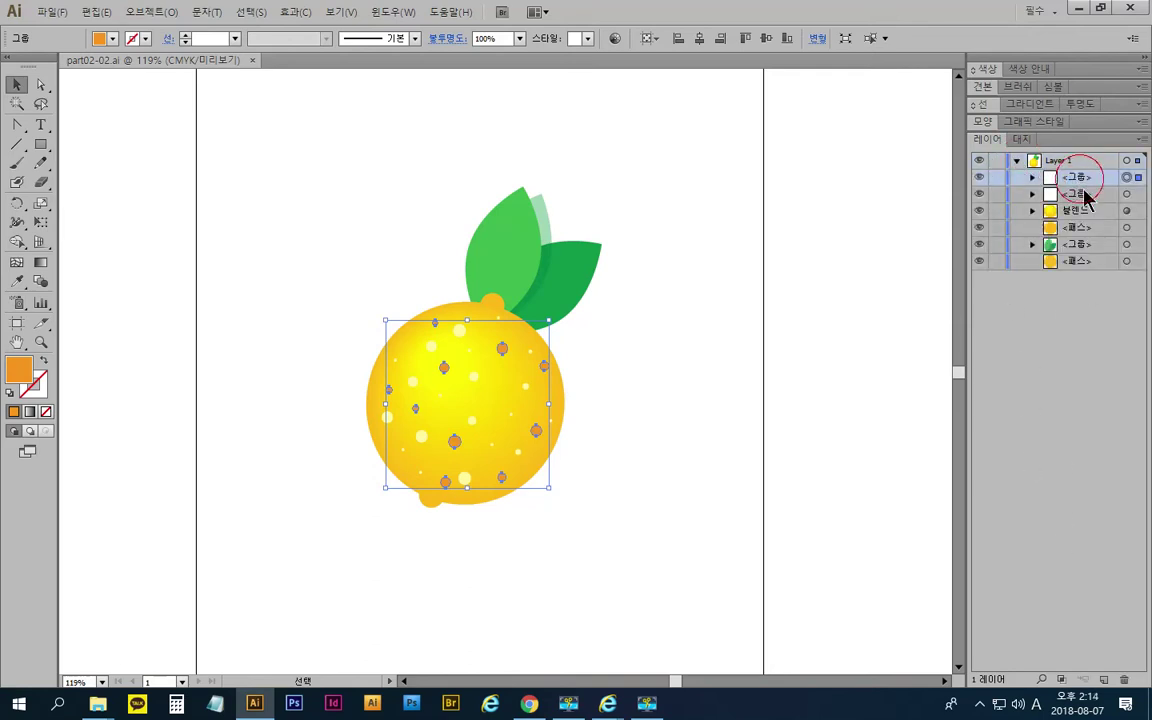
{"action": "left_click", "coordinate": [1080, 246]}
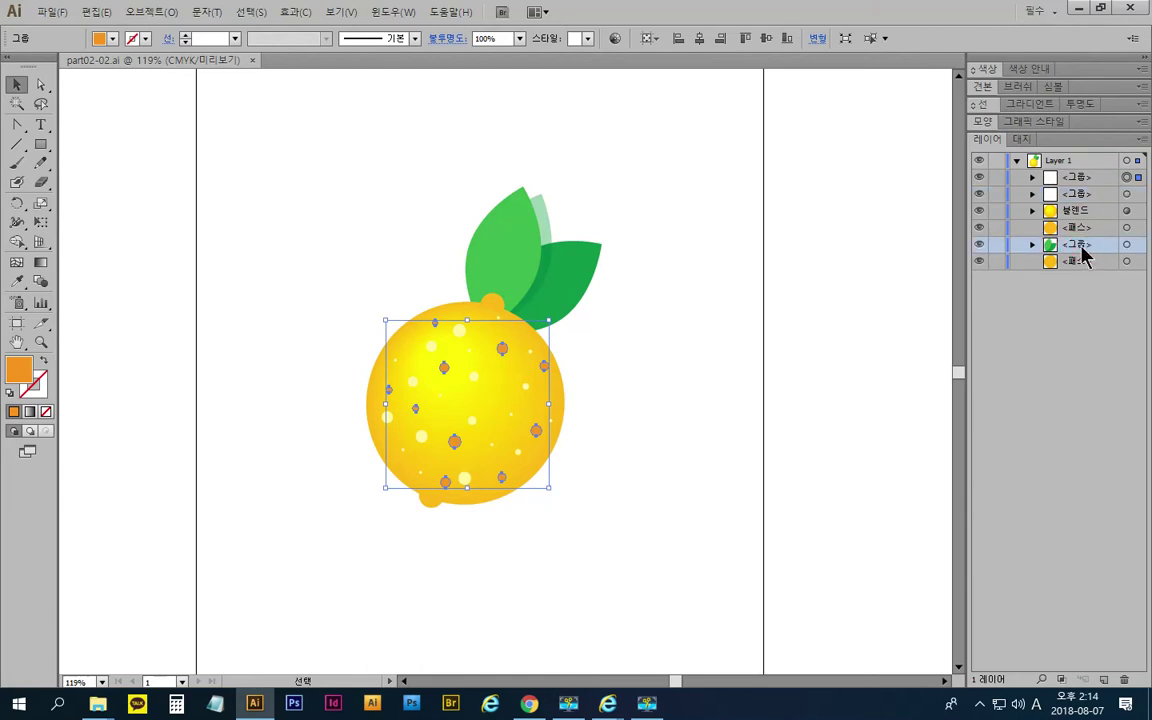
{"action": "left_click", "coordinate": [1126, 244]}
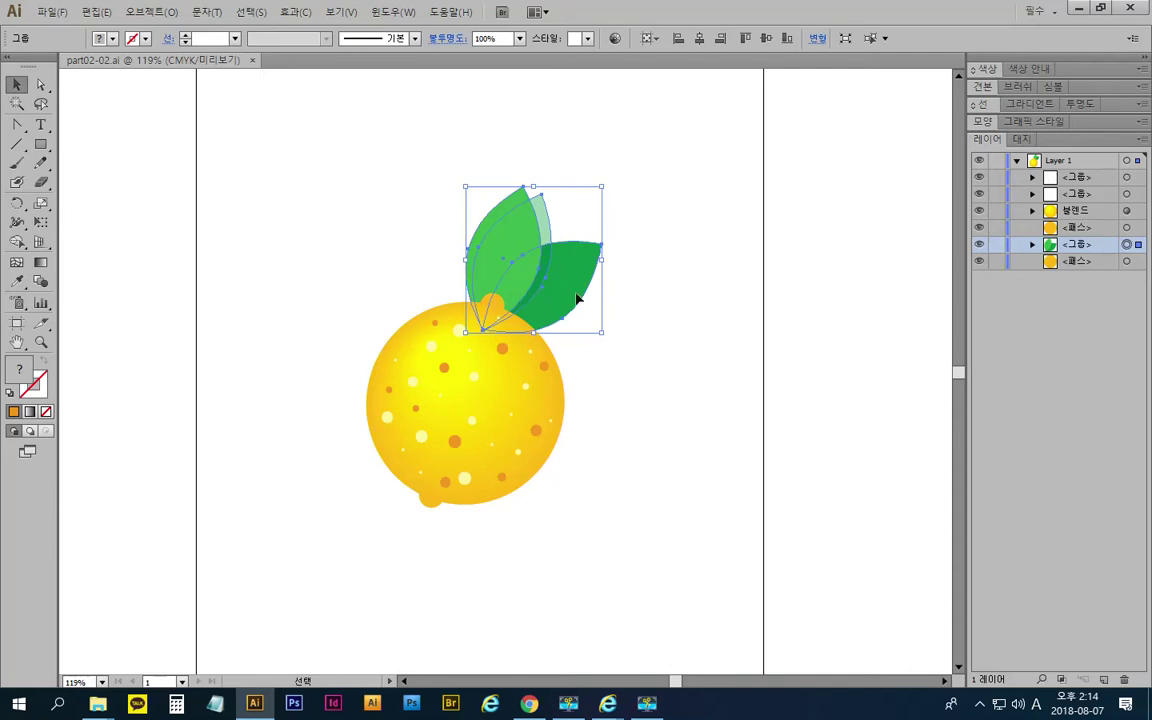
{"action": "left_click_drag", "start_coordinate": [577, 298], "coordinate": [729, 213]}
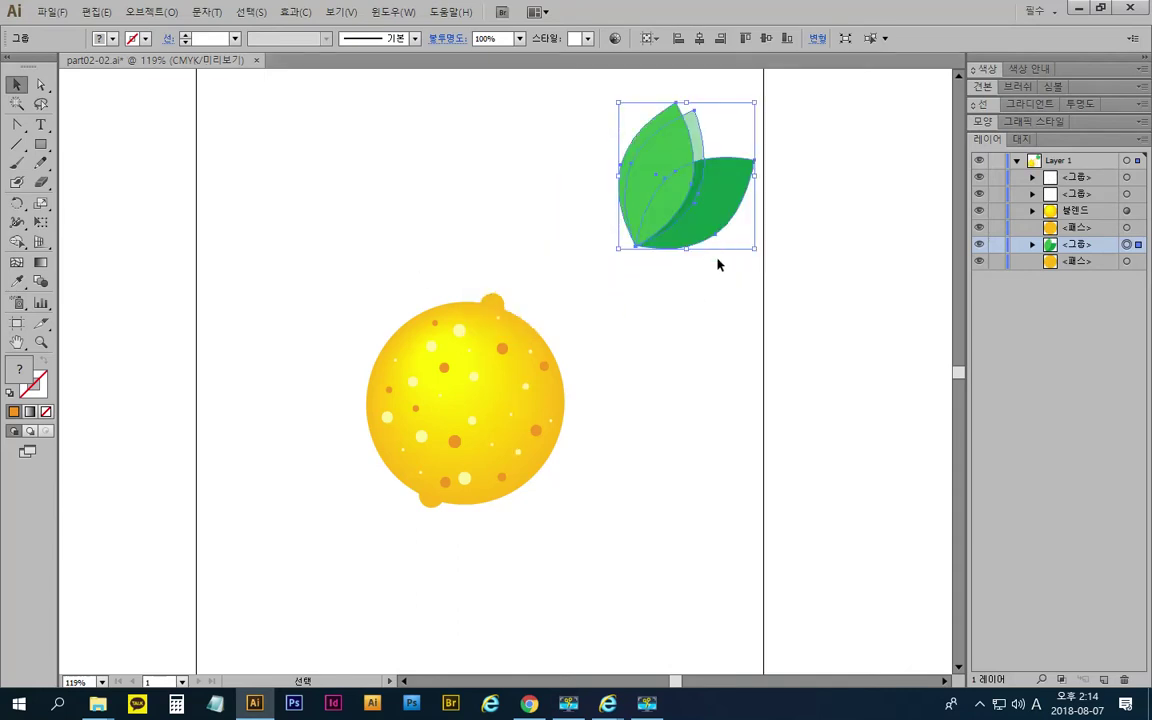
{"action": "key", "text": "ctrl+z"}
{"action": "left_click", "coordinate": [669, 342]}
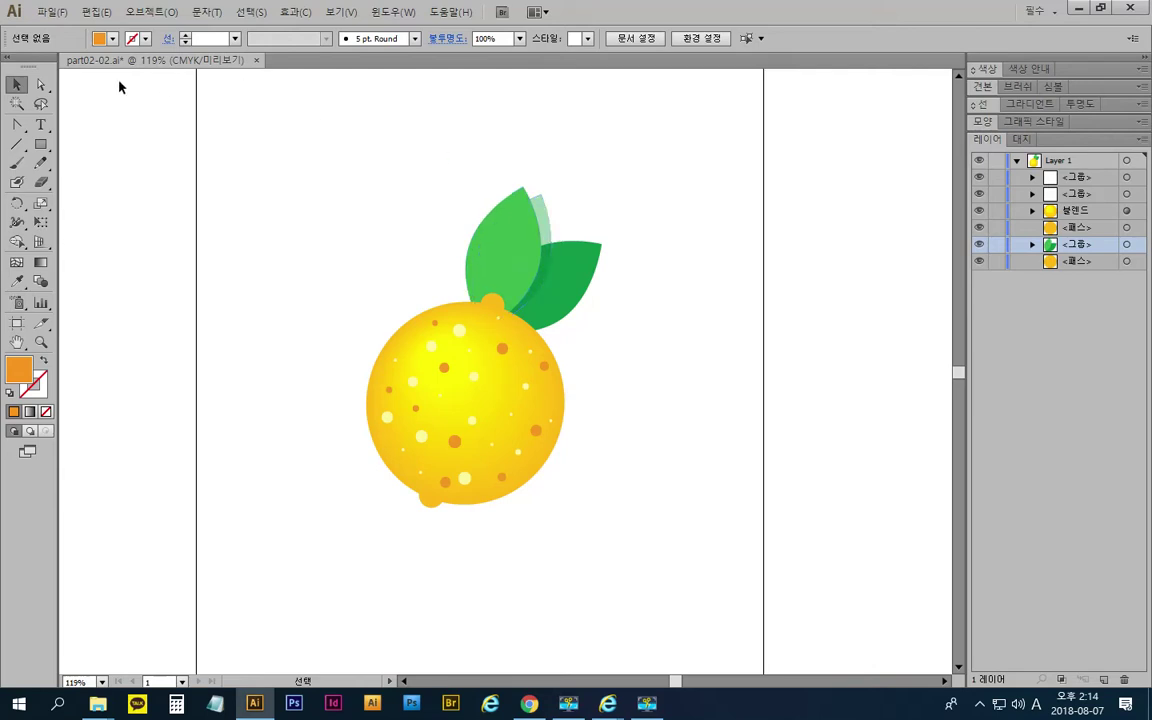
Use the Group Selection tool to select single leaves inside the leaf group, ending with the dark green leaf
{"action": "left_click", "coordinate": [41, 85]}
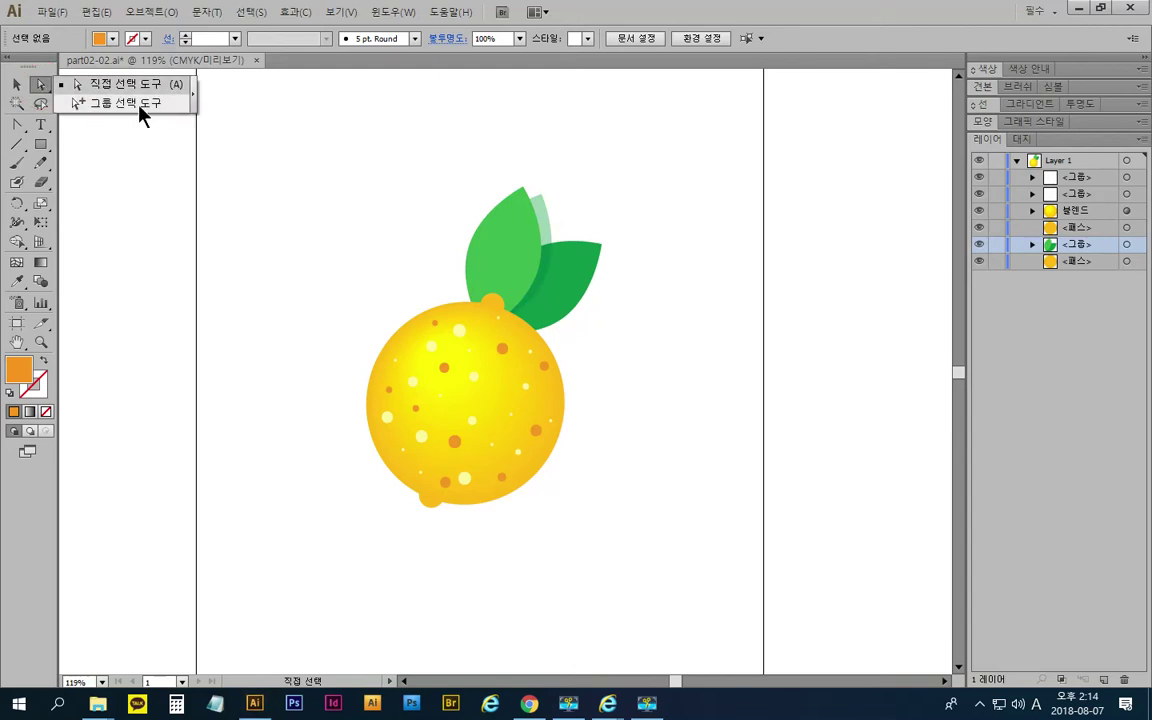
{"action": "left_click", "coordinate": [152, 185]}
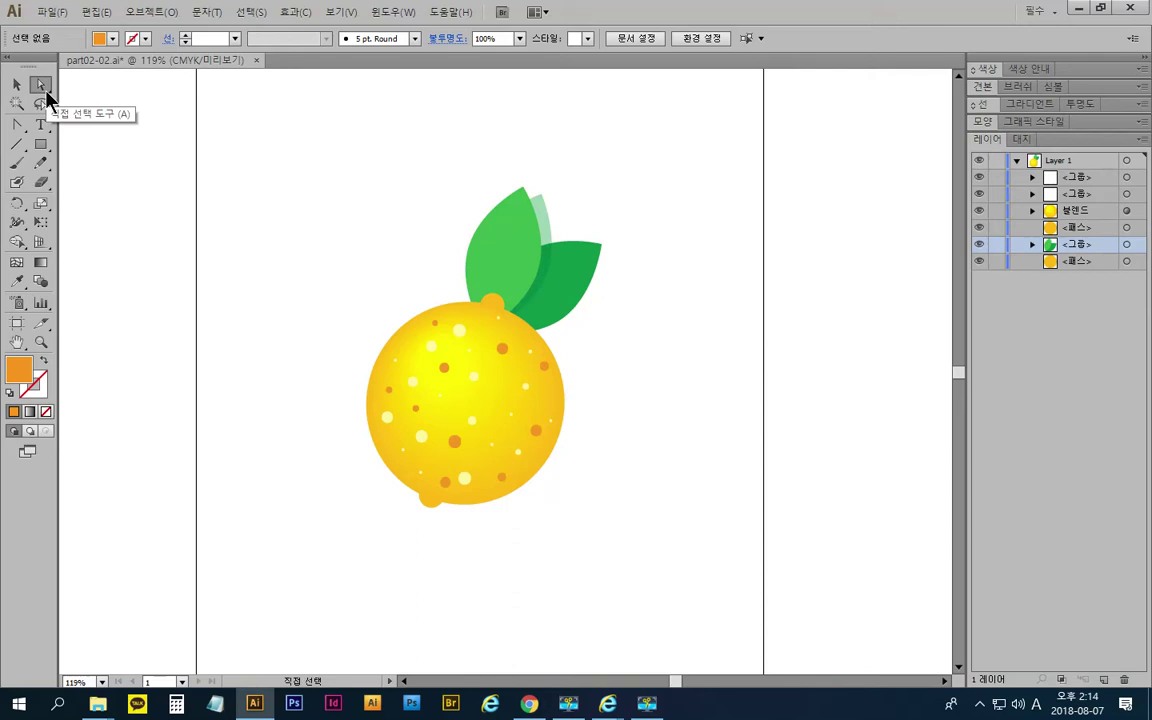
{"action": "left_click", "coordinate": [42, 84]}
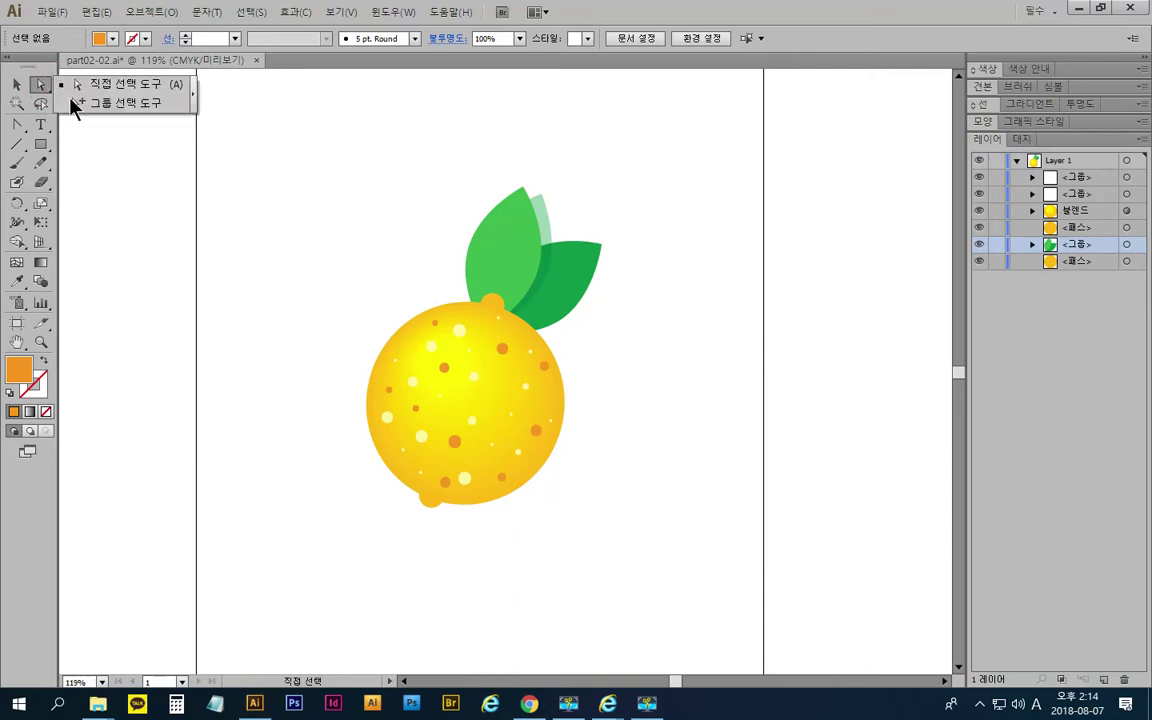
{"action": "left_click", "coordinate": [138, 105]}
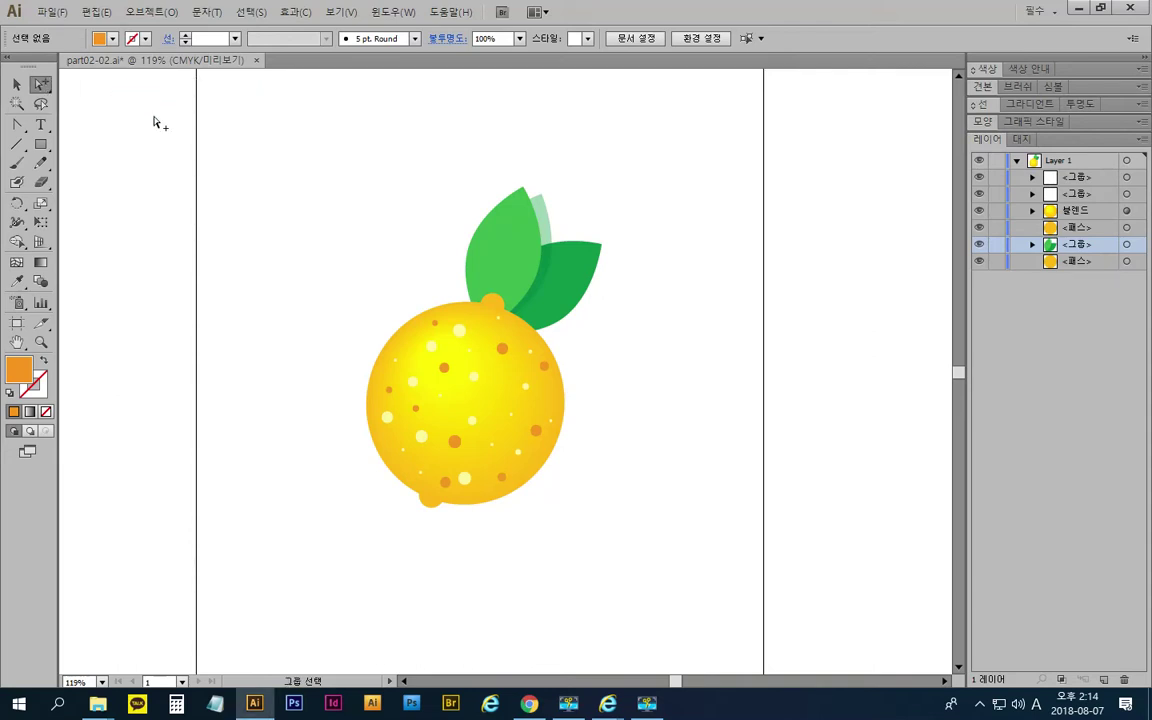
{"action": "left_click", "coordinate": [541, 205]}
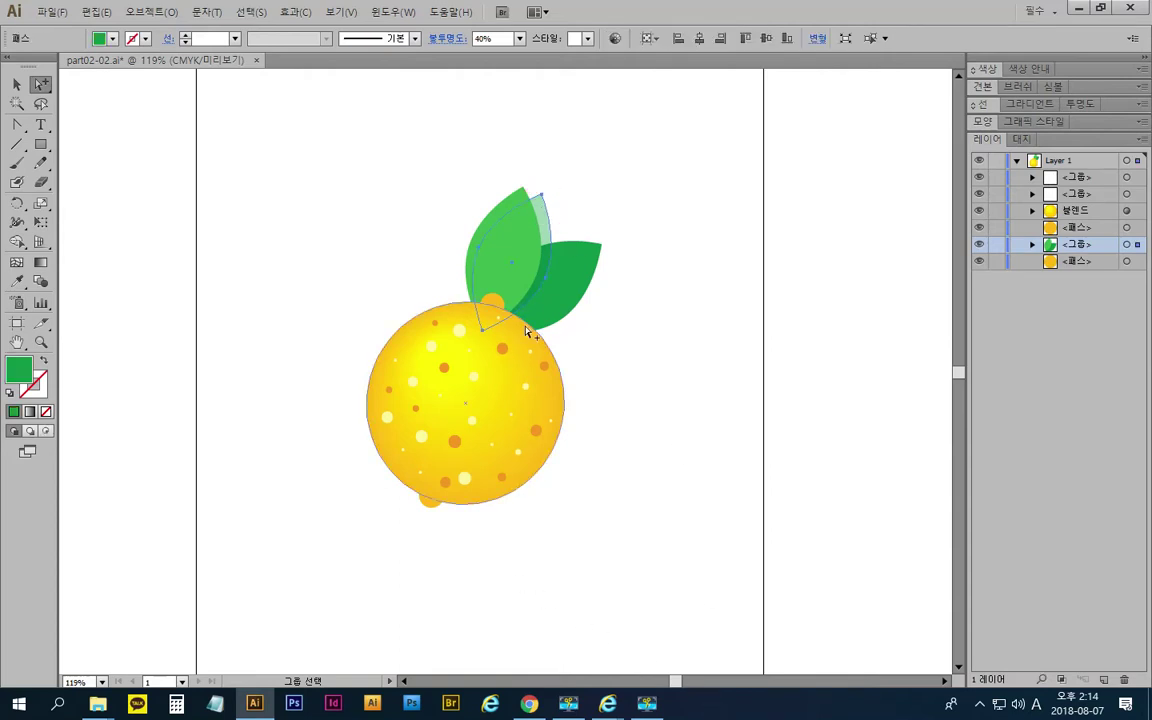
{"action": "left_click", "coordinate": [586, 284]}
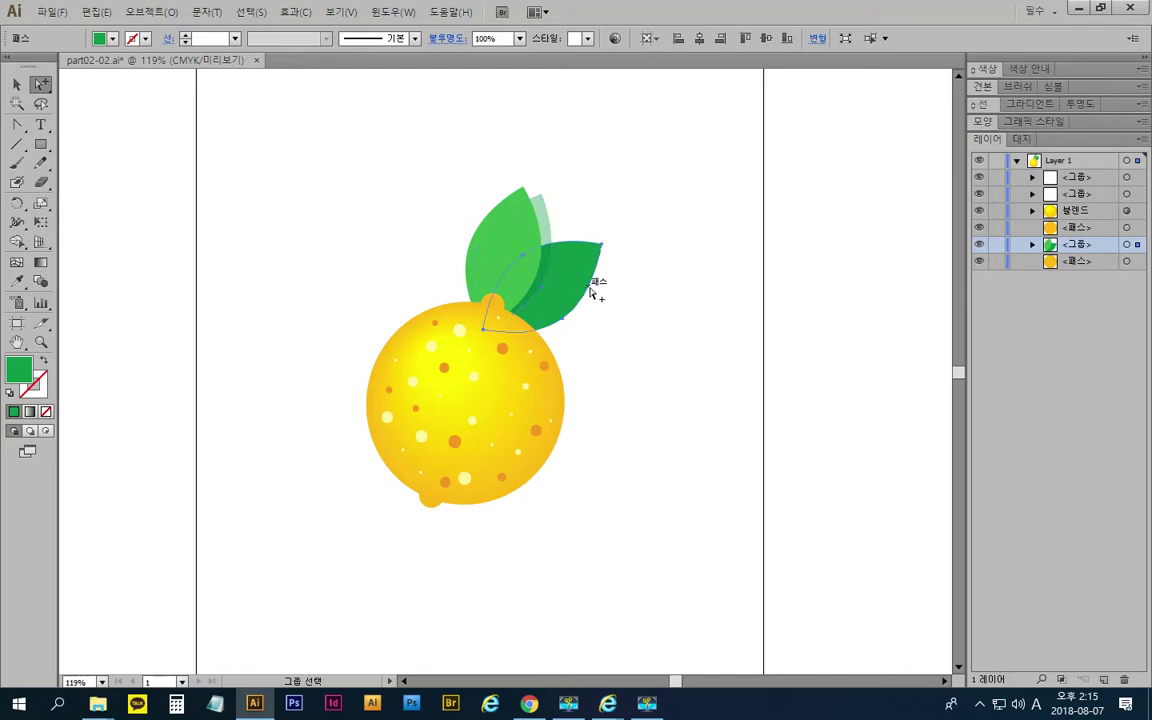
{"action": "left_click", "coordinate": [488, 240]}
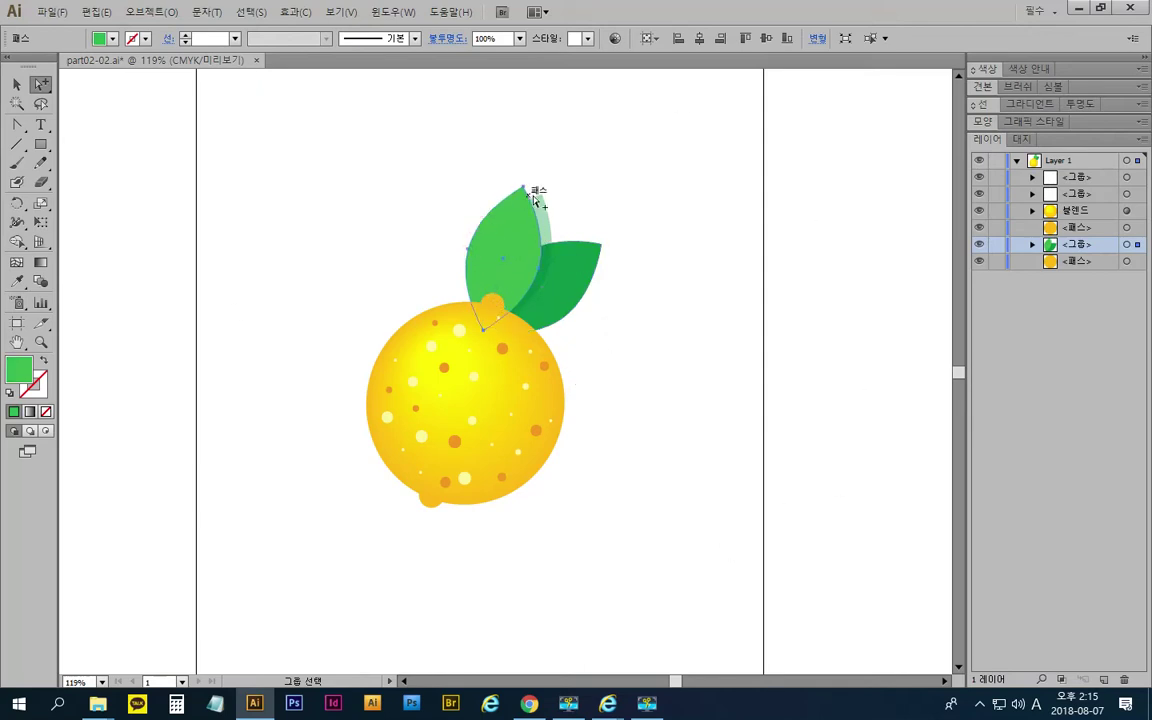
{"action": "left_click", "coordinate": [560, 256]}
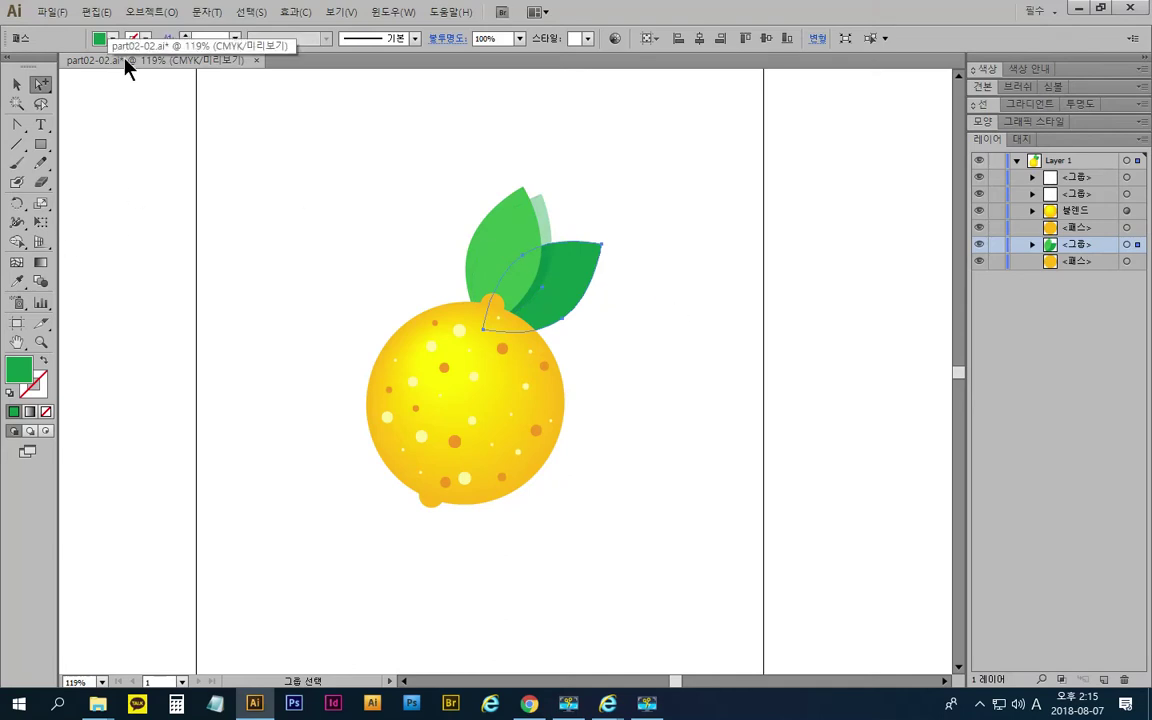
Look through the shape tools grouped with the Rectangle tool and switch to the Ellipse tool
{"action": "left_click", "coordinate": [50, 146]}
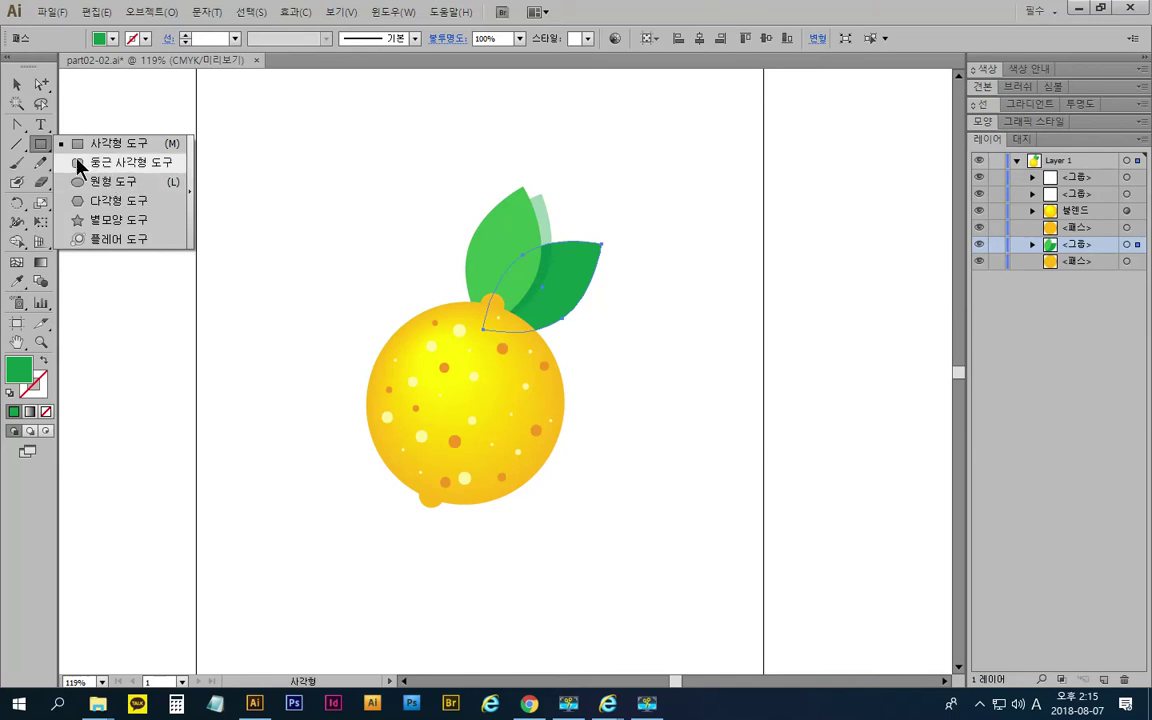
{"action": "left_click", "coordinate": [40, 147]}
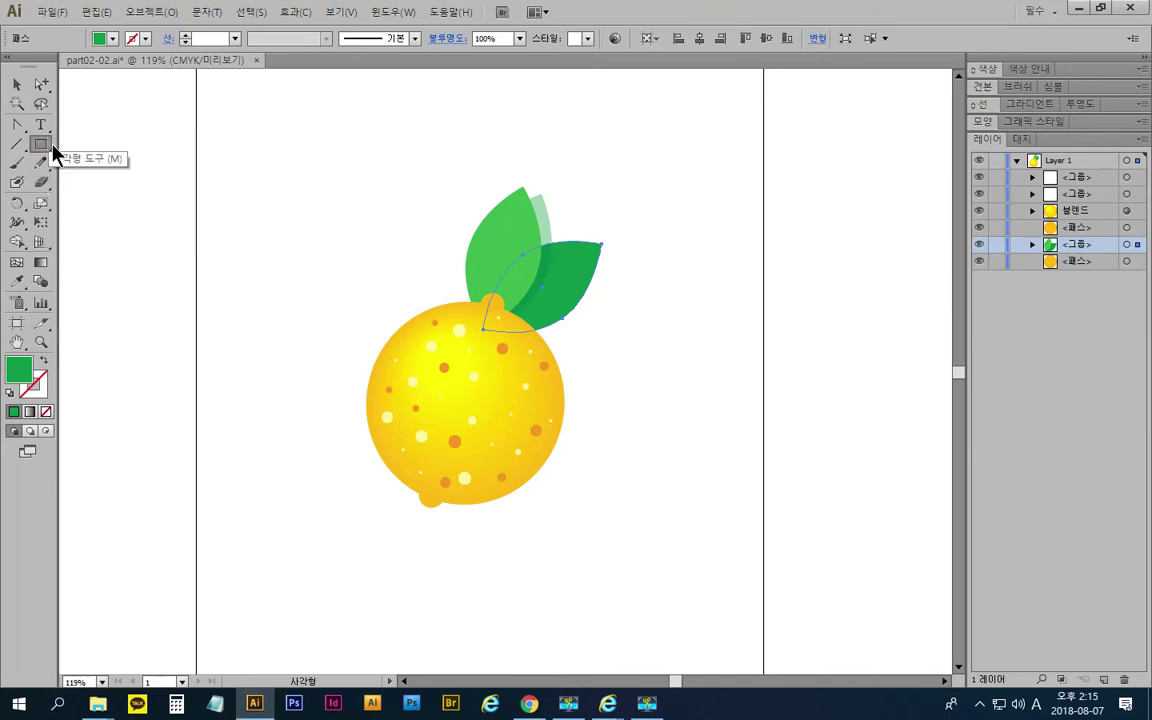
{"action": "left_click", "coordinate": [40, 146]}
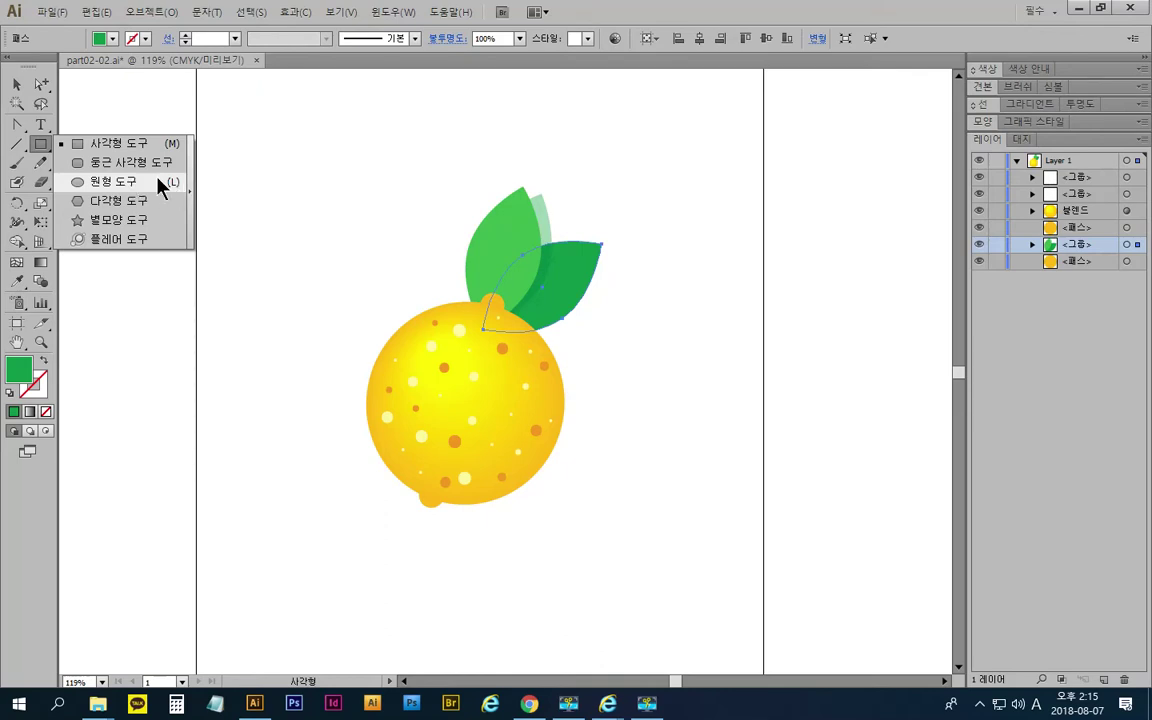
{"action": "left_click", "coordinate": [118, 186]}
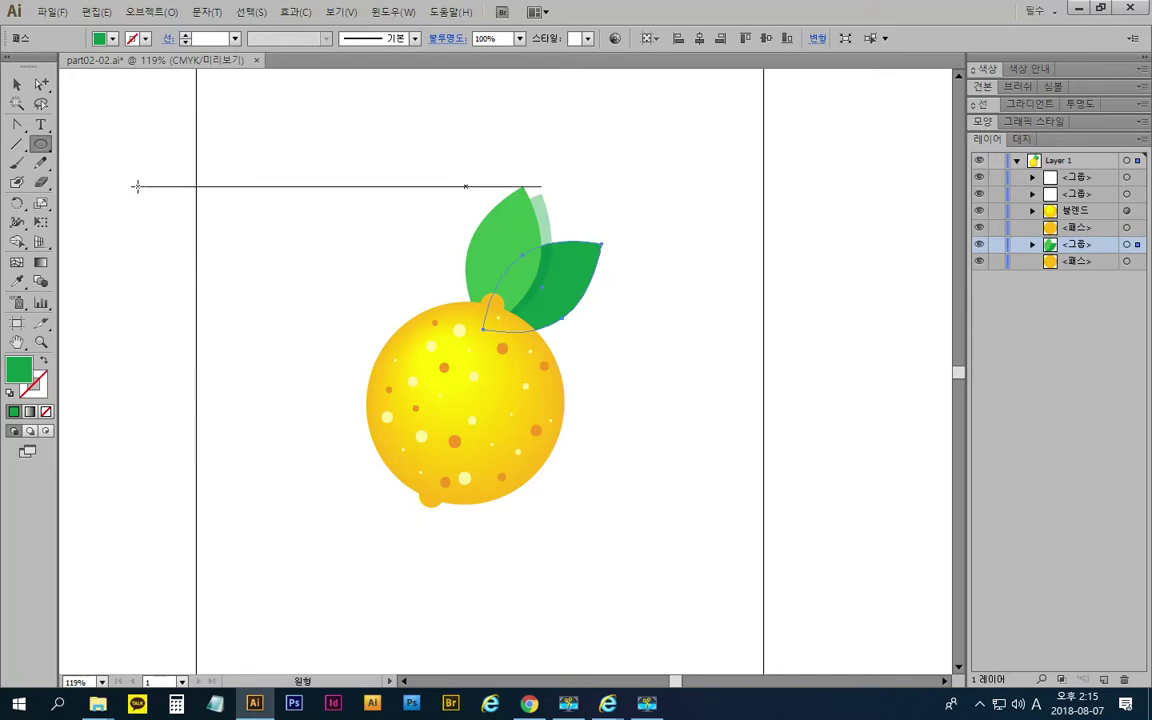
Draw a small green circle on the empty canvas above and to the right of the leaves, then deselect it
{"action": "left_click_drag", "start_coordinate": [633, 120], "coordinate": [701, 190]}
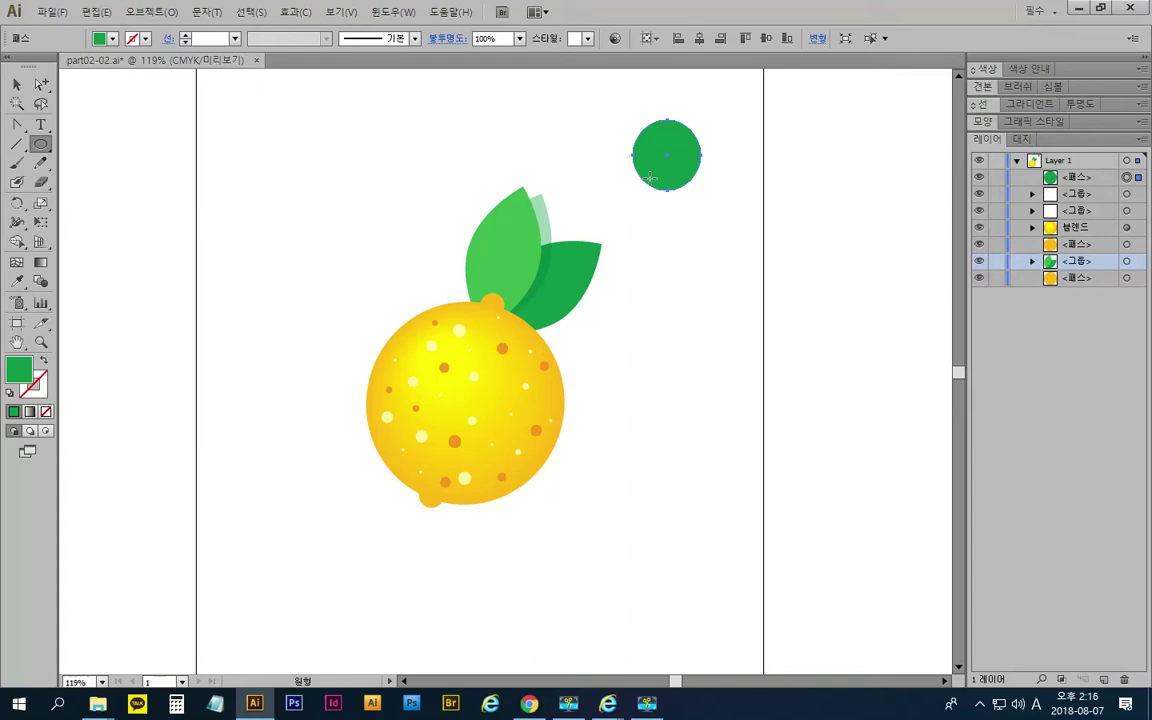
{"action": "left_click", "coordinate": [17, 85]}
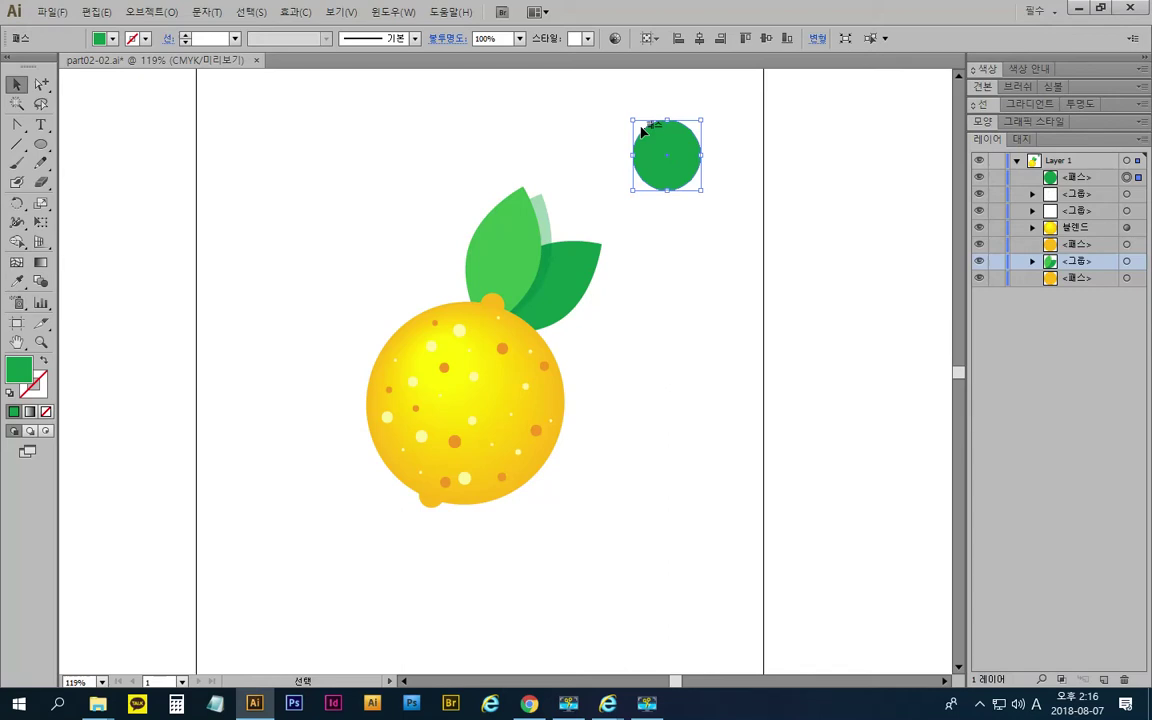
{"action": "left_click", "coordinate": [738, 188]}
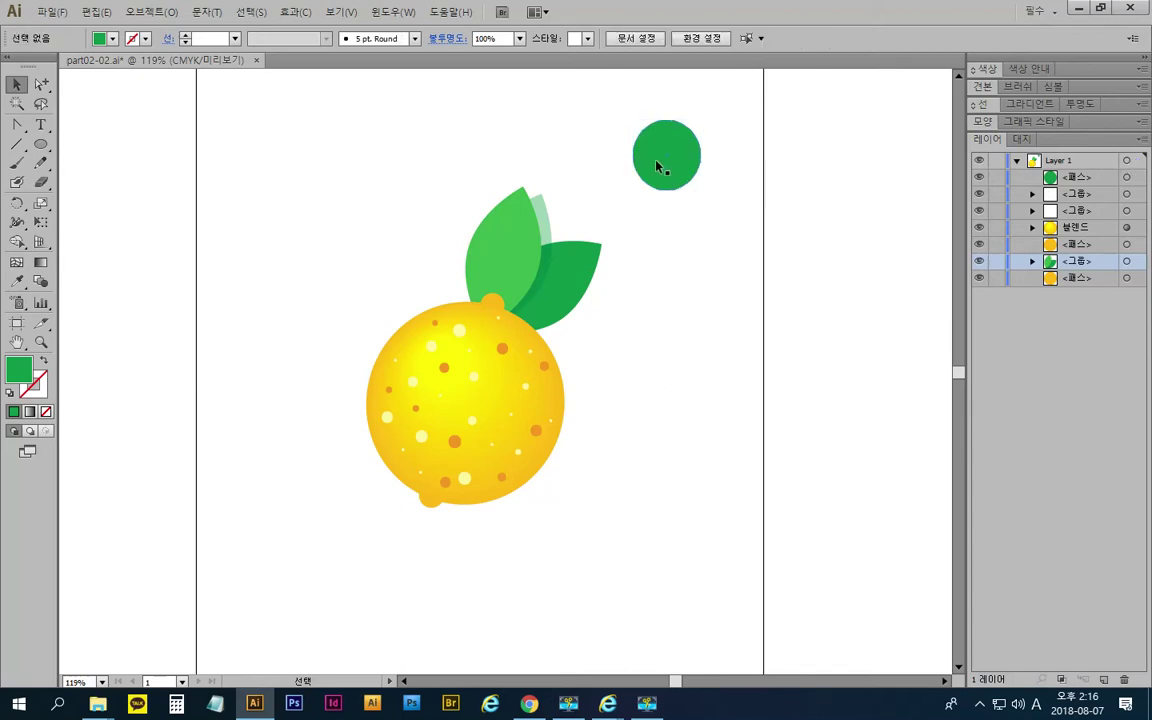
Duplicate the green circle until there are five, with three in a row and two staggered beneath them
{"action": "left_click", "coordinate": [683, 140]}
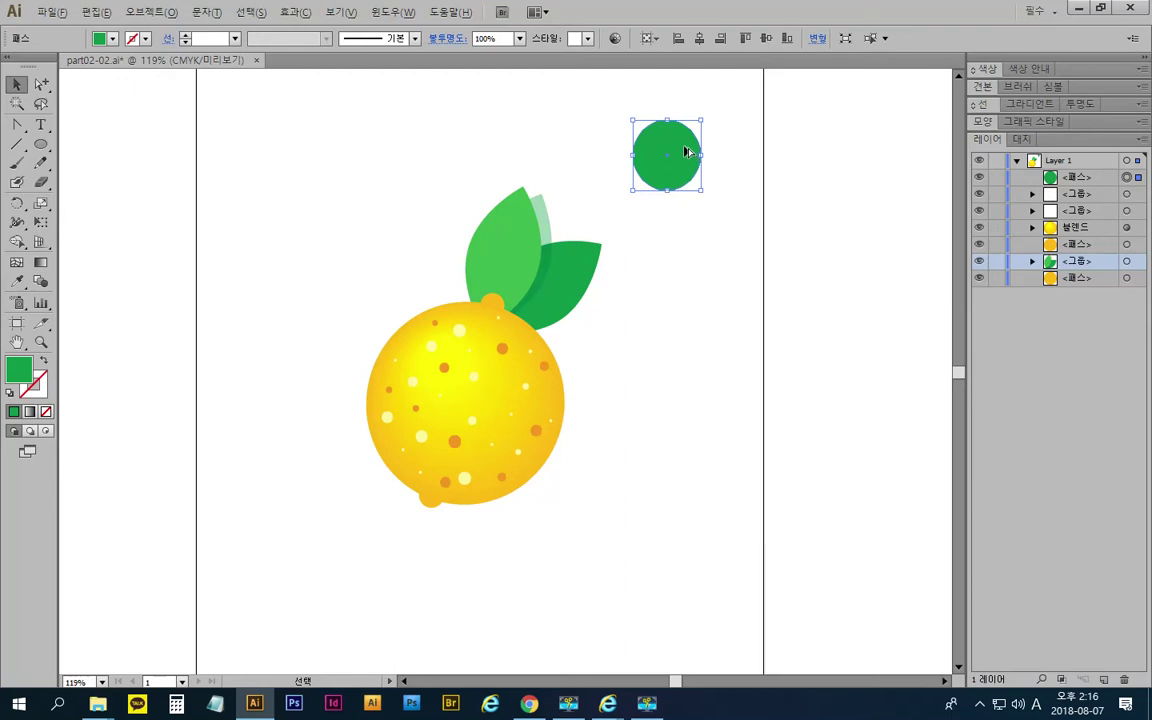
{"action": "left_click_drag", "start_coordinate": [689, 149], "coordinate": [761, 147]}
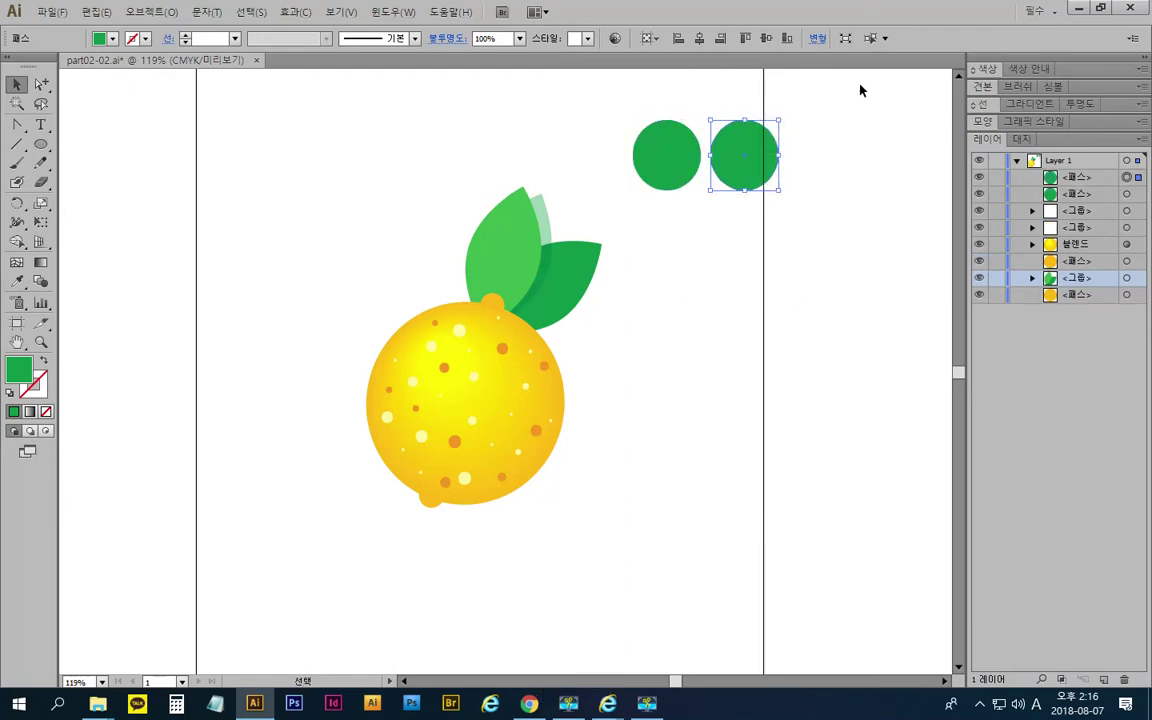
{"action": "key", "text": "alt"}
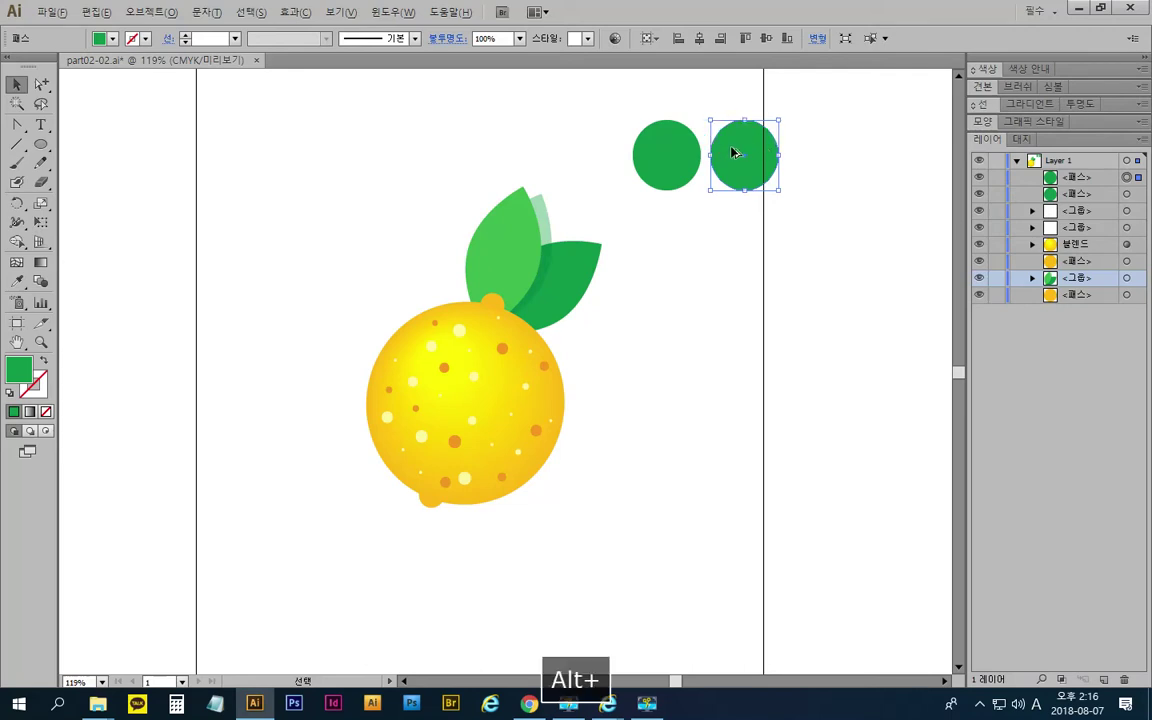
{"action": "left_click_drag", "start_coordinate": [733, 152], "coordinate": [841, 160]}
{"action": "key", "text": "alt"}
{"action": "key", "text": "alt"}
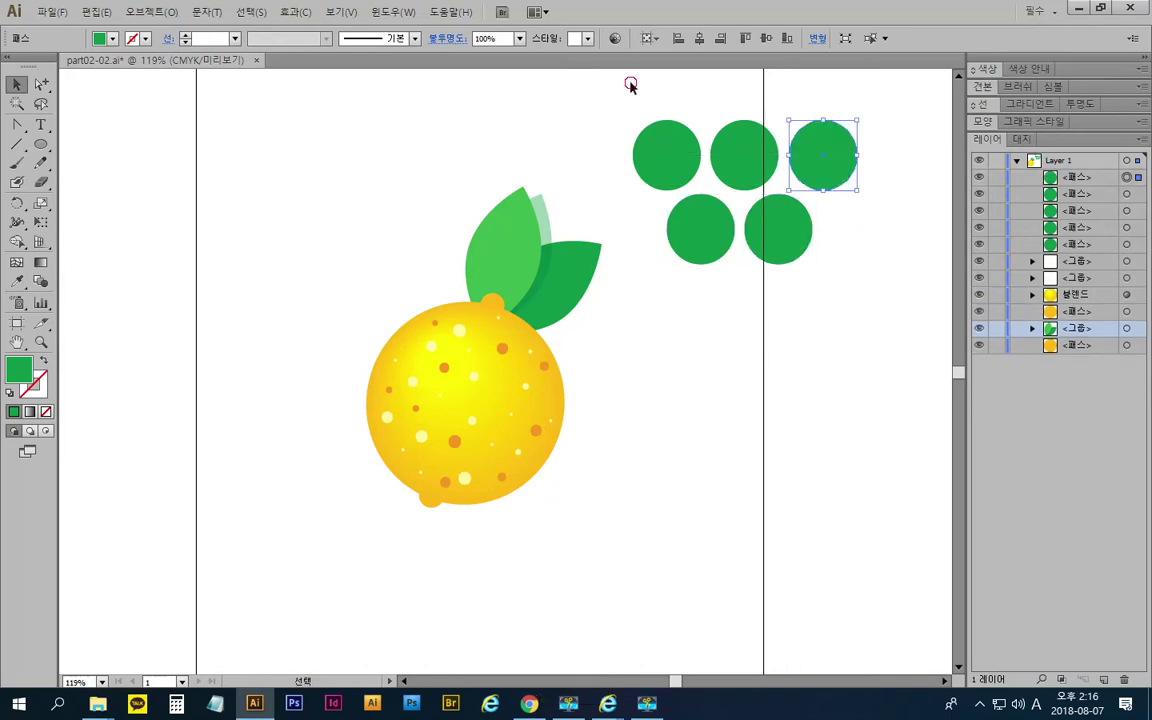
Select all five green circles together, move them straight down beside the lemon, and deselect them
{"action": "left_click_drag", "start_coordinate": [630, 84], "coordinate": [890, 354]}
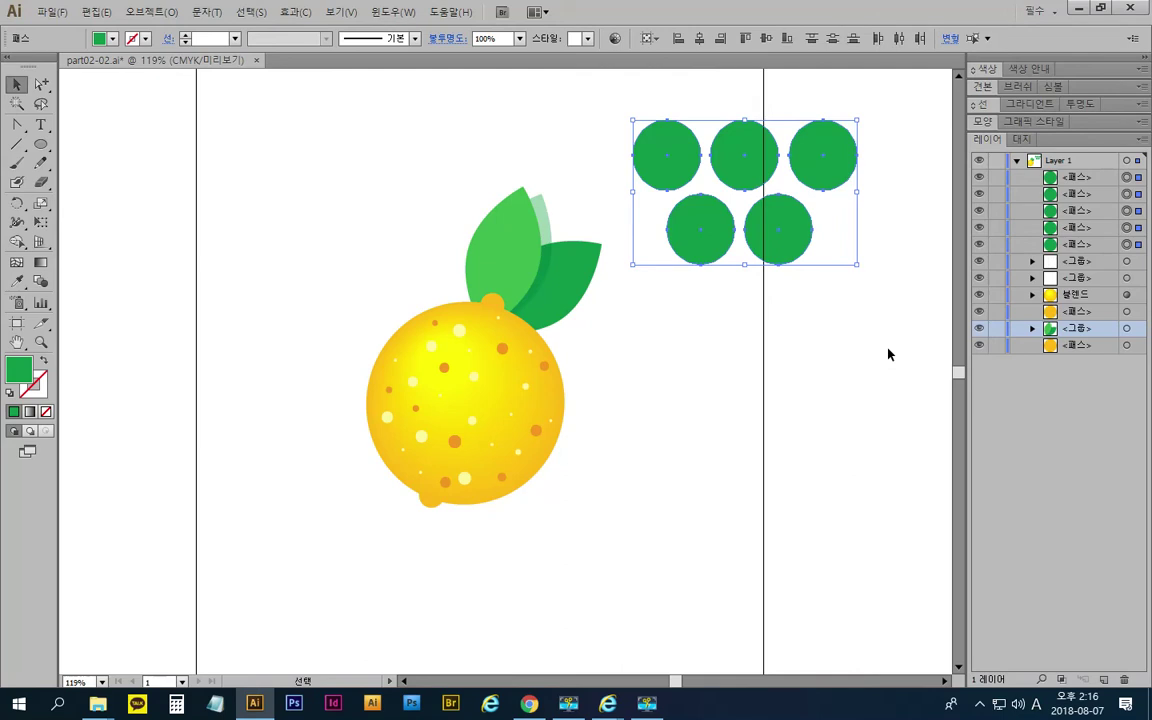
{"action": "left_click", "coordinate": [889, 354]}
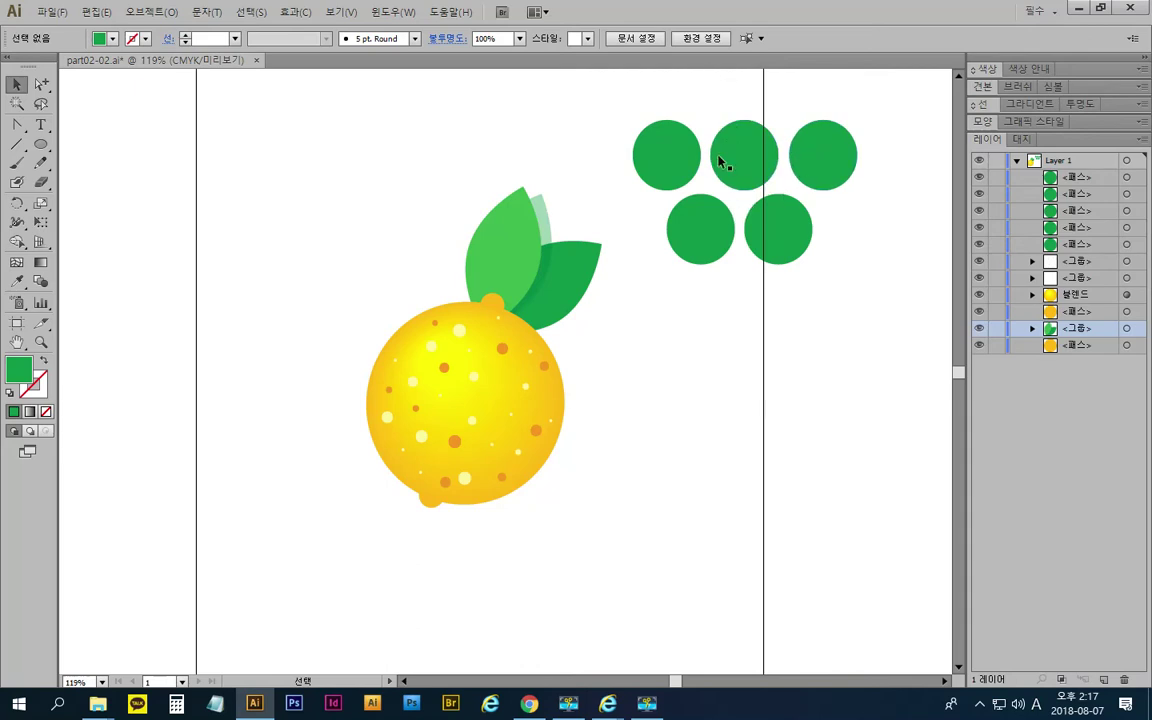
{"action": "left_click_drag", "start_coordinate": [635, 103], "coordinate": [874, 245]}
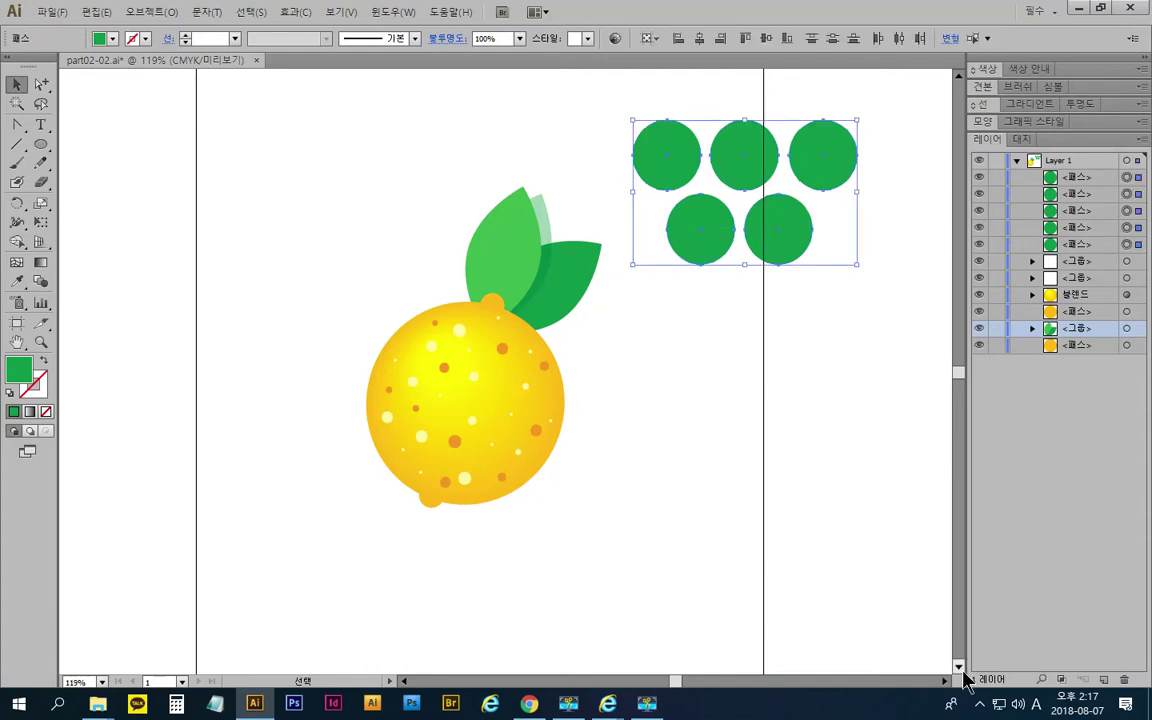
{"action": "left_click_drag", "start_coordinate": [757, 165], "coordinate": [761, 384]}
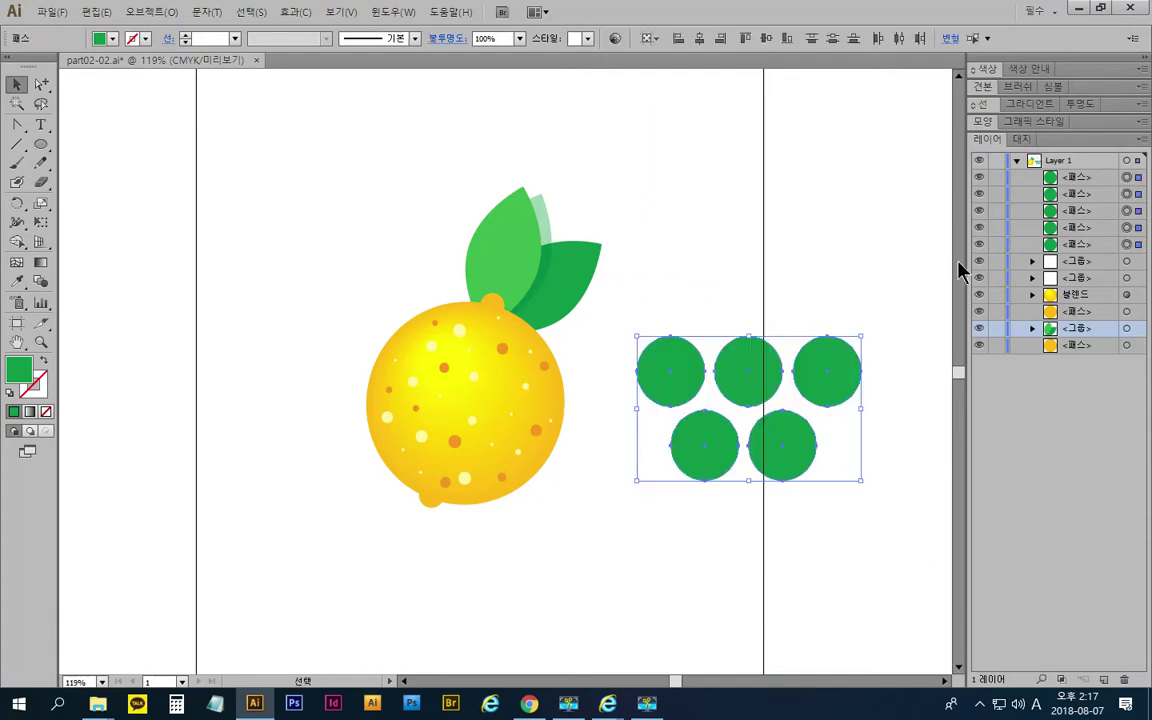
{"action": "left_click", "coordinate": [777, 237]}
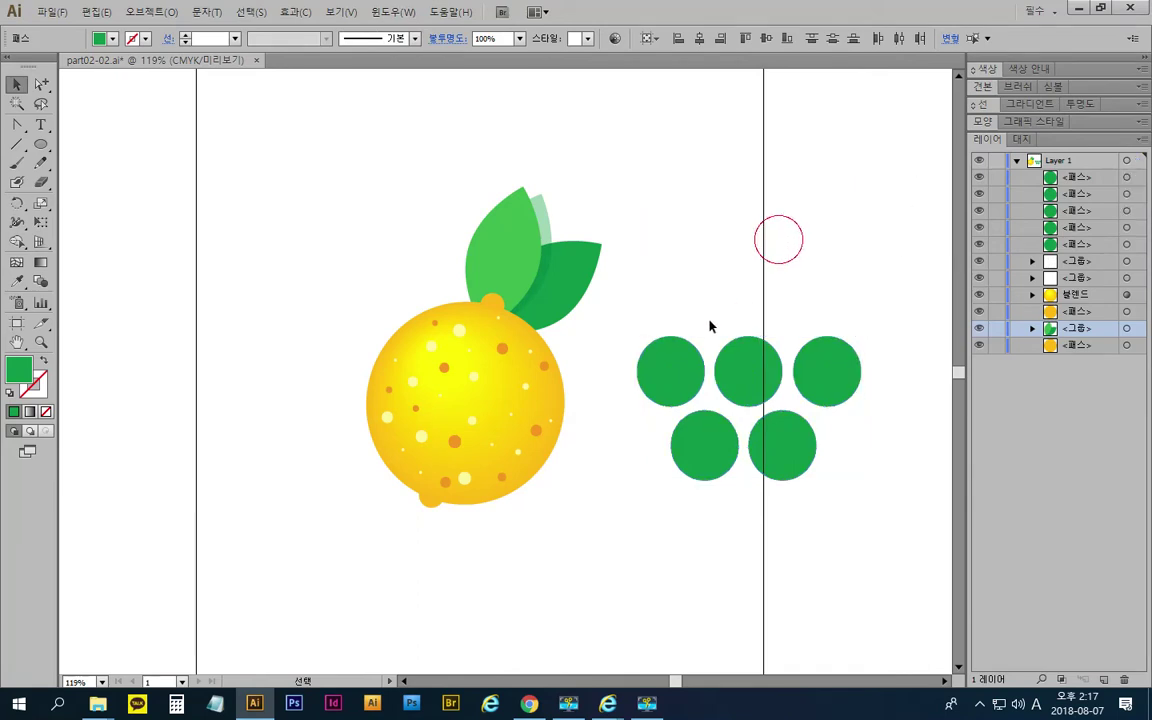
Try moving four of the circles up without the rightmost upper one, then undo the move and deselect them
{"action": "left_click_drag", "start_coordinate": [658, 301], "coordinate": [727, 477]}
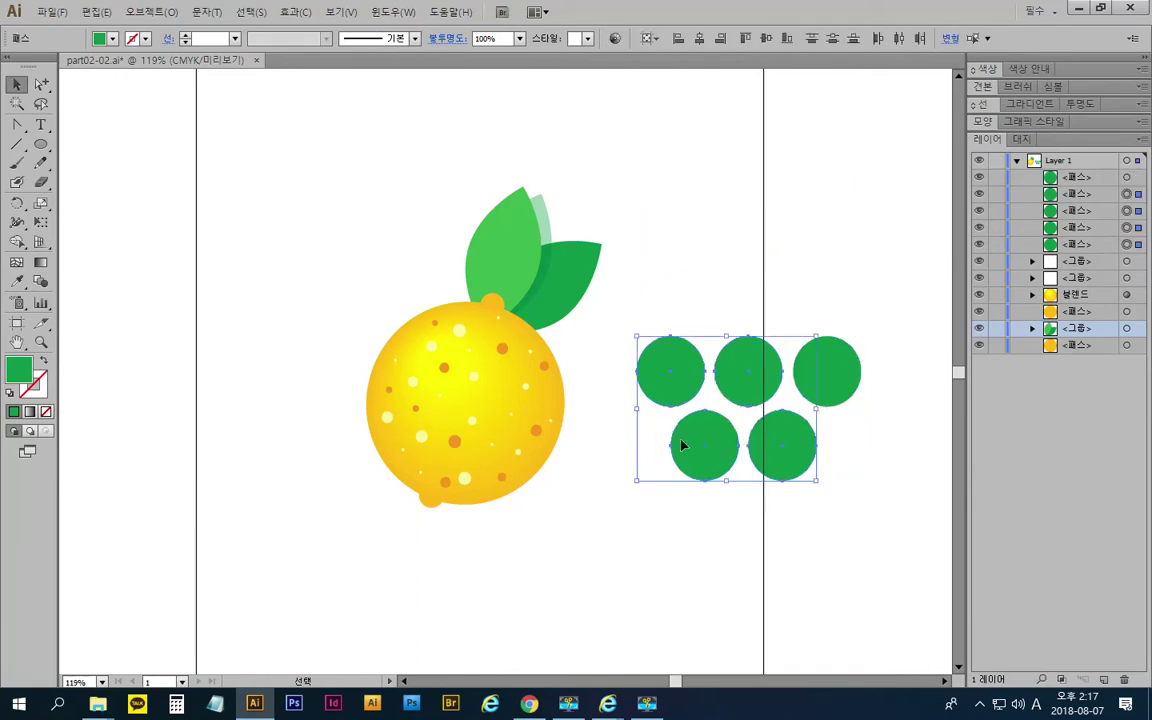
{"action": "left_click_drag", "start_coordinate": [668, 389], "coordinate": [698, 182]}
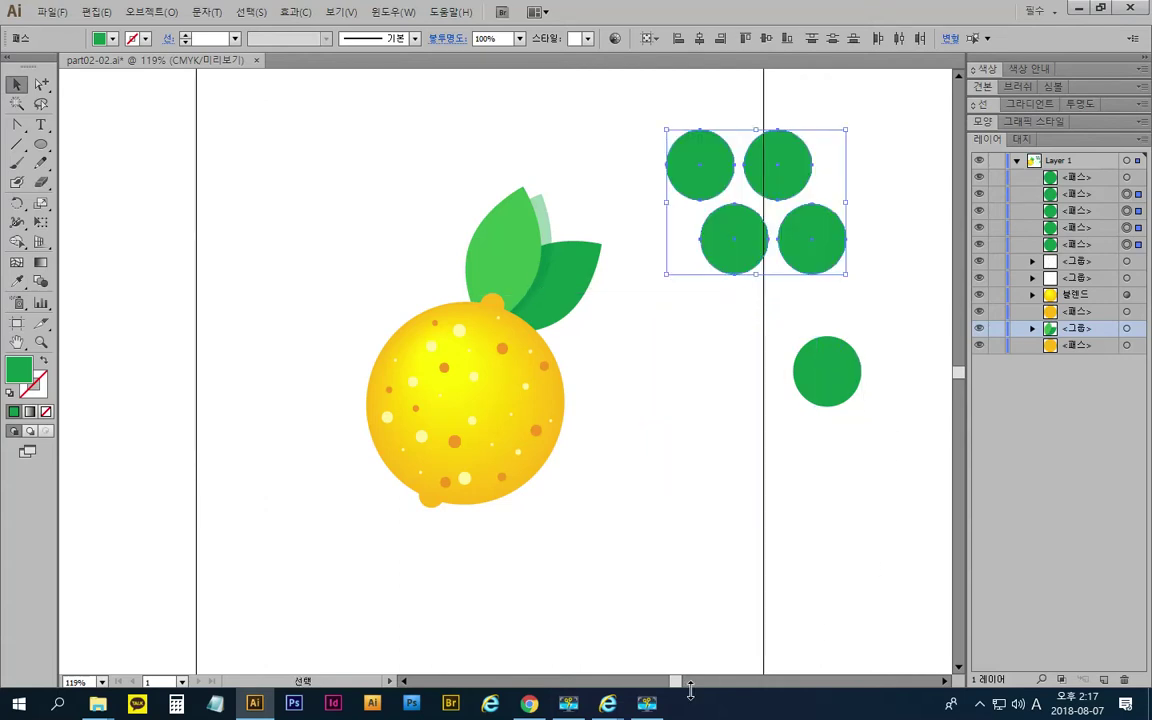
{"action": "key", "text": "ctrl+z"}
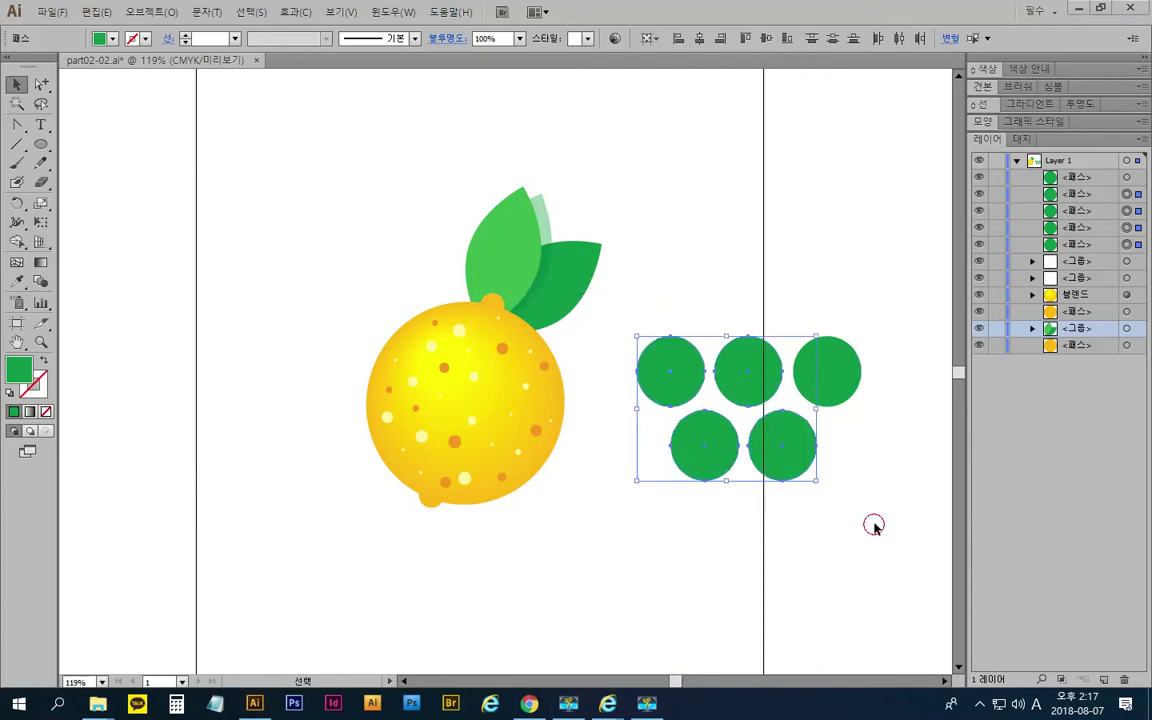
{"action": "left_click", "coordinate": [852, 584]}
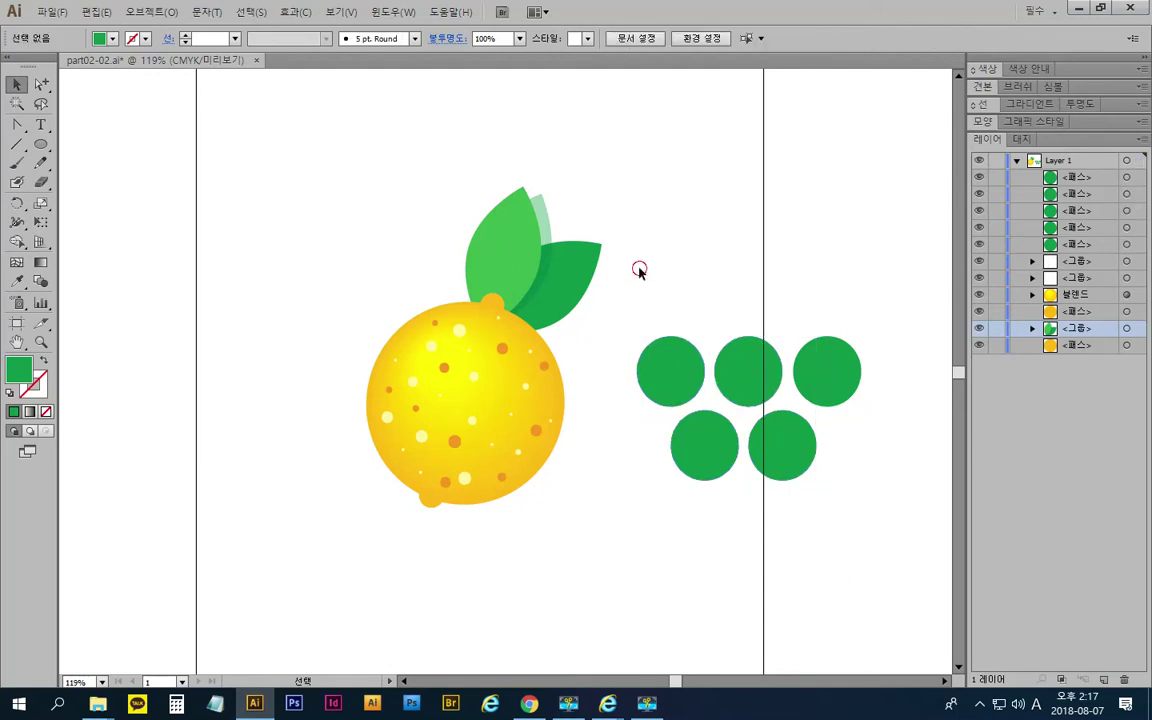
Compare selecting all five circles with selecting only the rightmost upper one, and look up the Group command
{"action": "left_click_drag", "start_coordinate": [640, 270], "coordinate": [901, 549]}
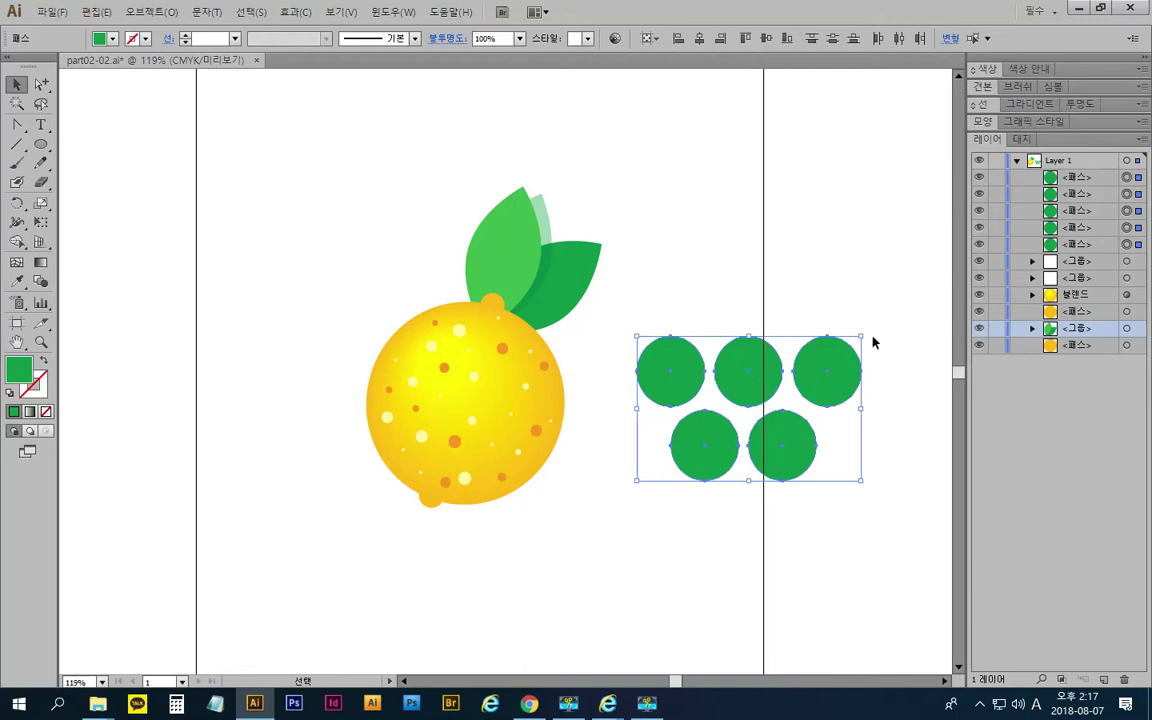
{"action": "left_click", "coordinate": [783, 254]}
{"action": "left_click", "coordinate": [843, 354]}
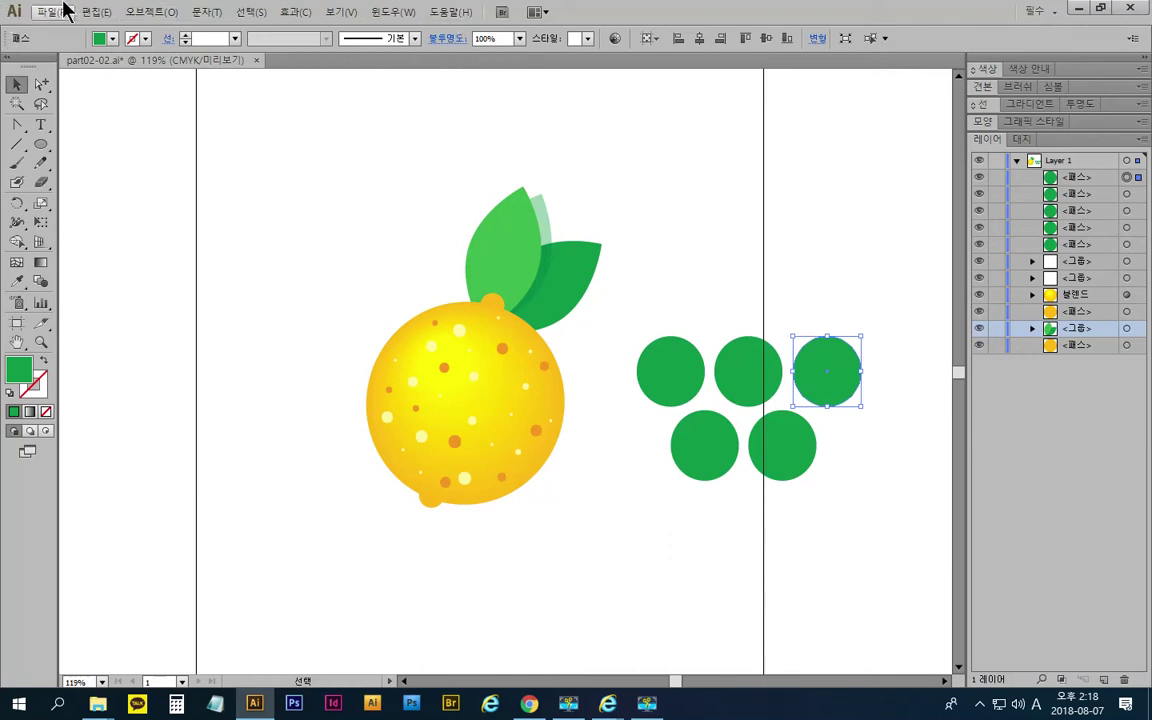
{"action": "left_click", "coordinate": [155, 14]}
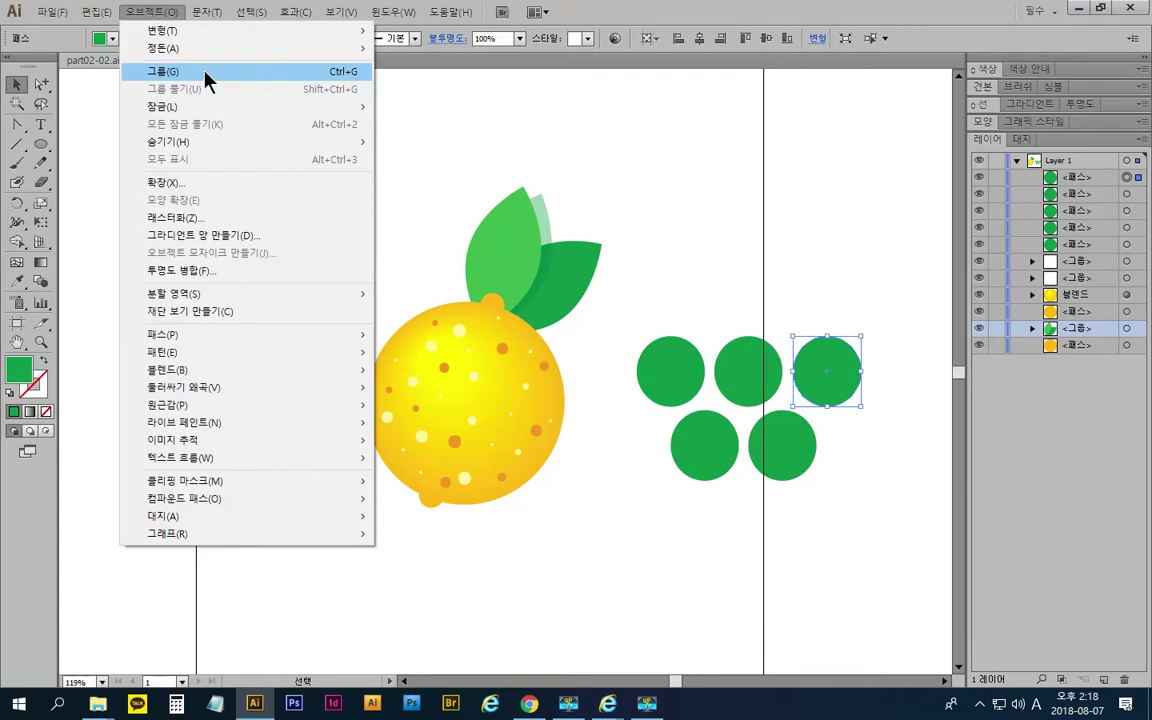
{"action": "left_click", "coordinate": [715, 231]}
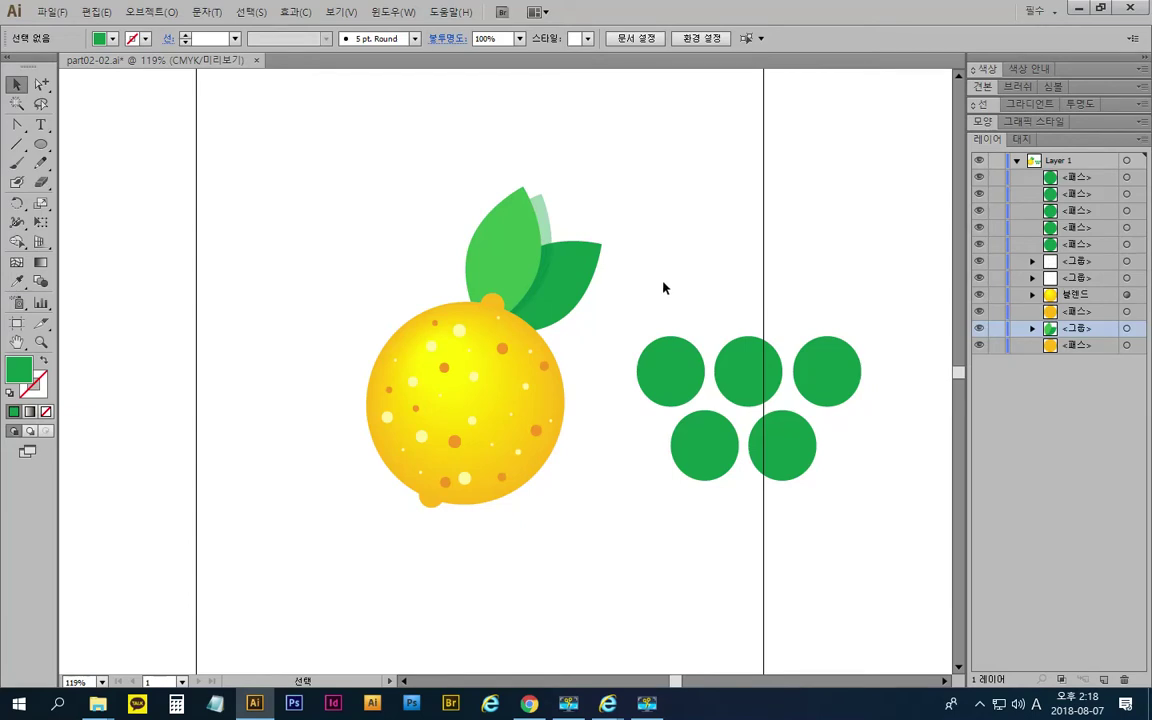
Group the five green circles, test that one circle selects the whole group, and deselect it
{"action": "left_click_drag", "start_coordinate": [630, 285], "coordinate": [835, 475]}
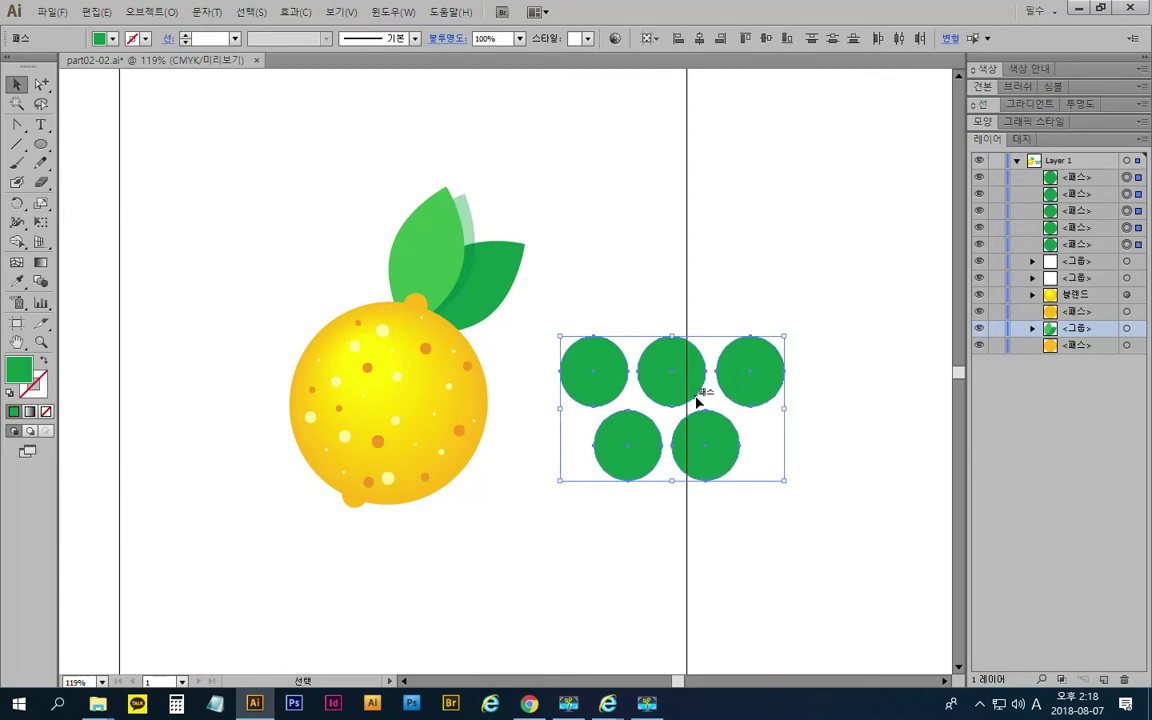
{"action": "left_click", "coordinate": [134, 14]}
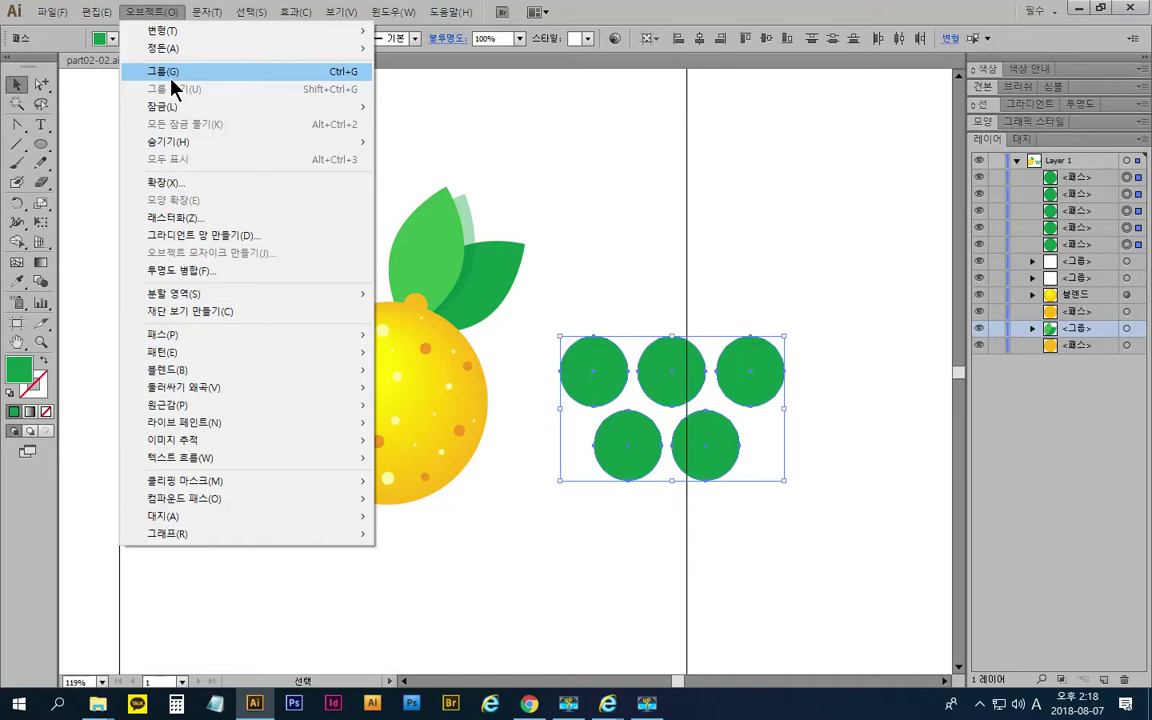
{"action": "left_click", "coordinate": [350, 77]}
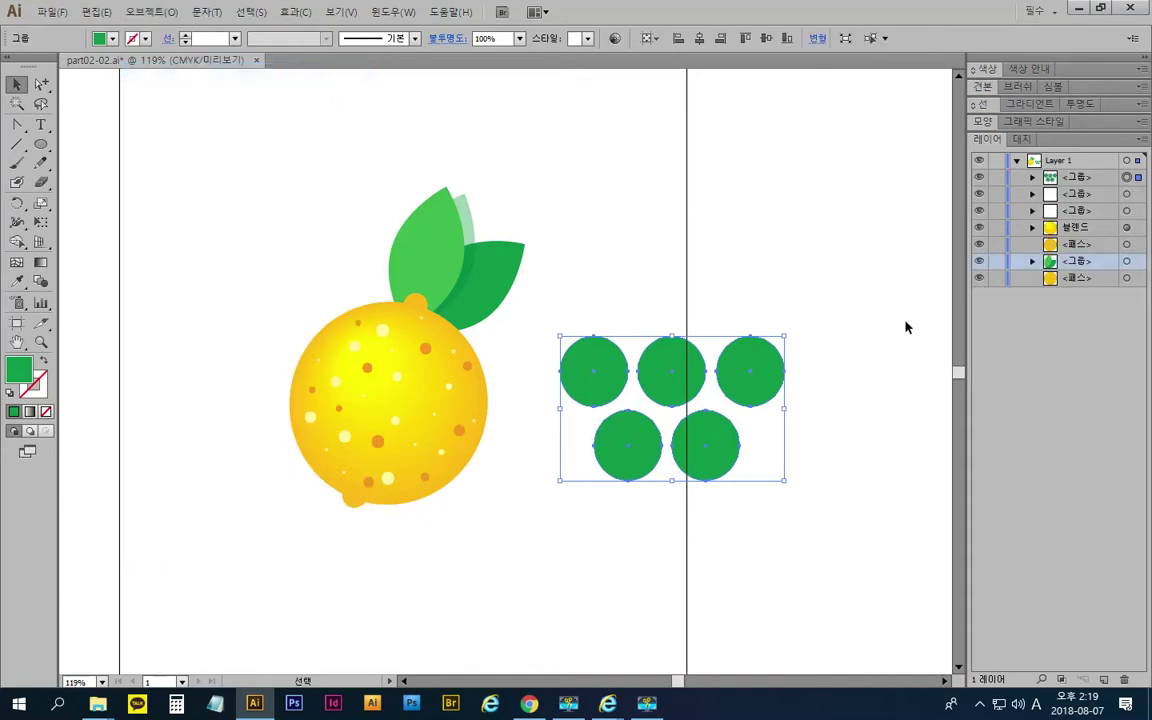
{"action": "left_click", "coordinate": [920, 311]}
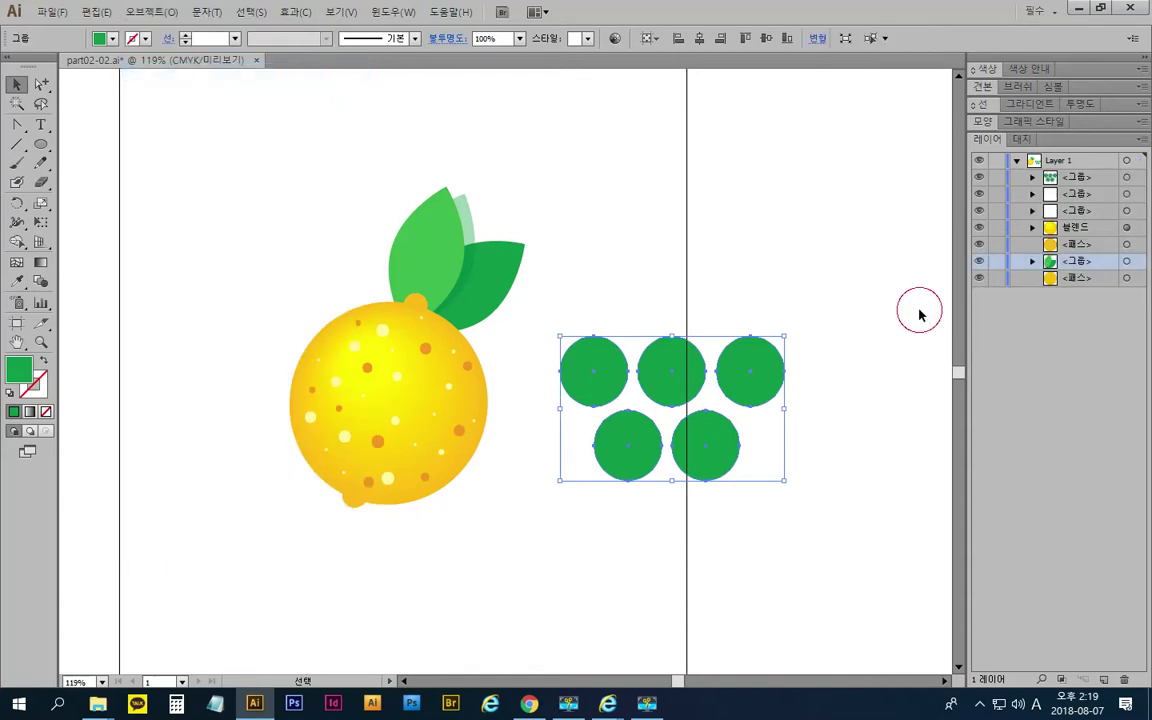
{"action": "left_click", "coordinate": [762, 356]}
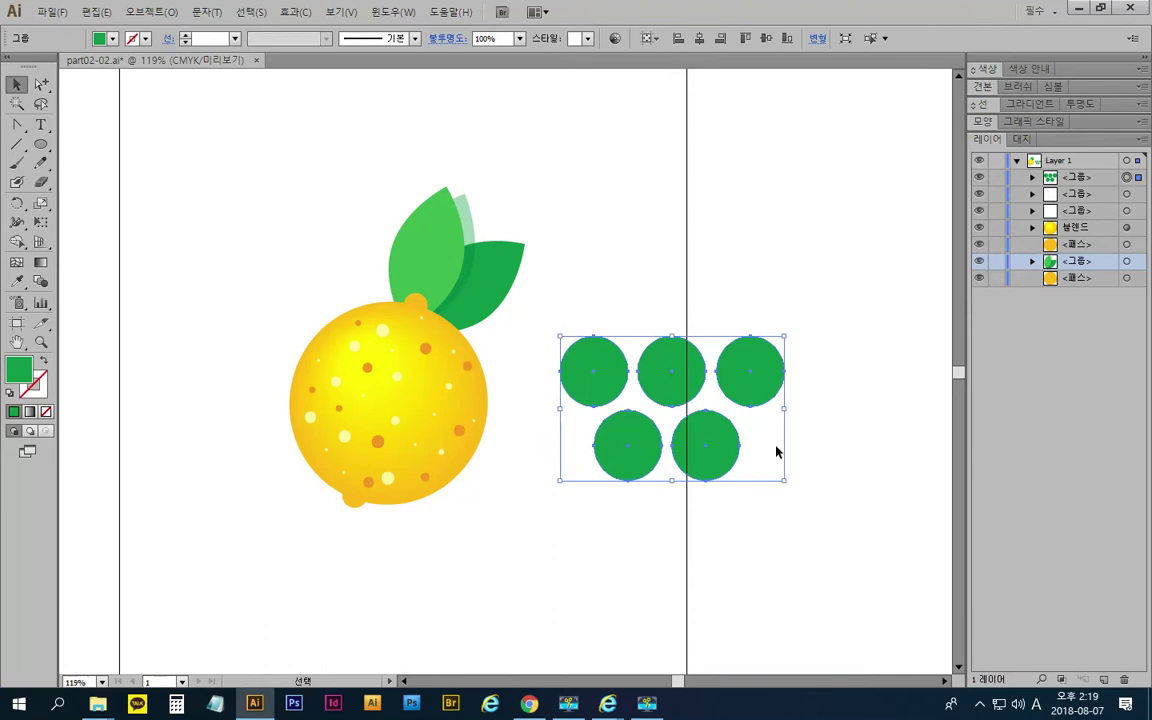
{"action": "left_click", "coordinate": [861, 465]}
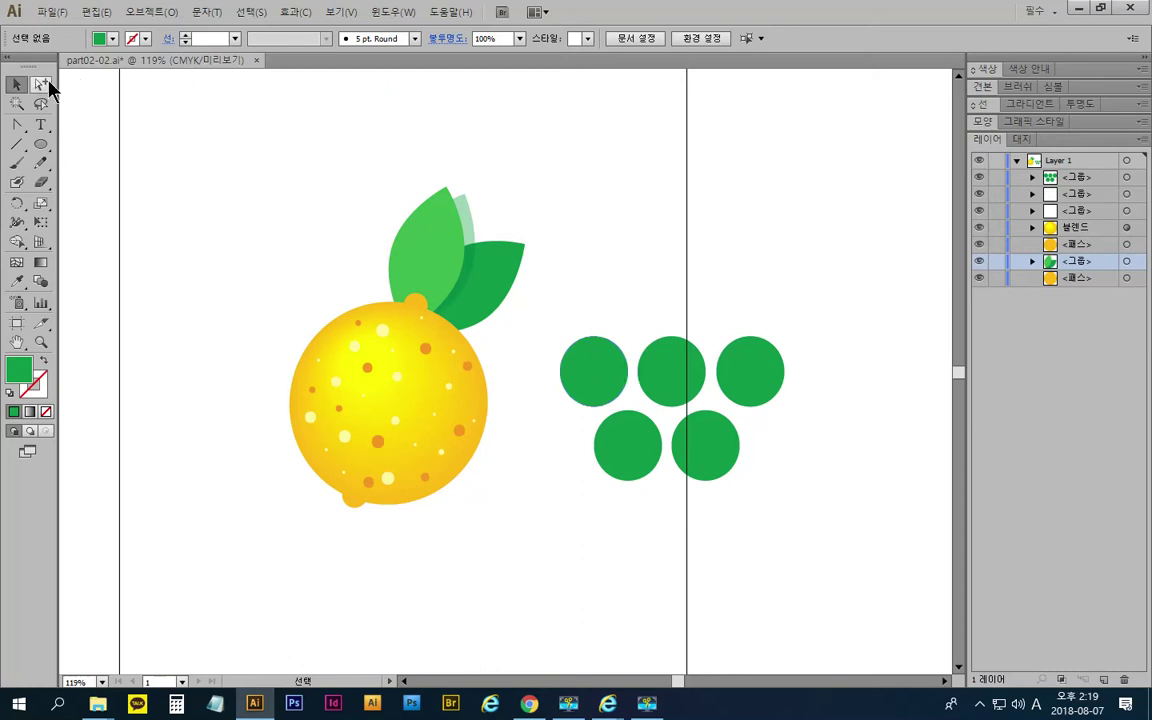
Ungroup the five green circles and select only the middle circle of the upper row
{"action": "left_click_drag", "start_coordinate": [41, 83], "coordinate": [104, 100]}
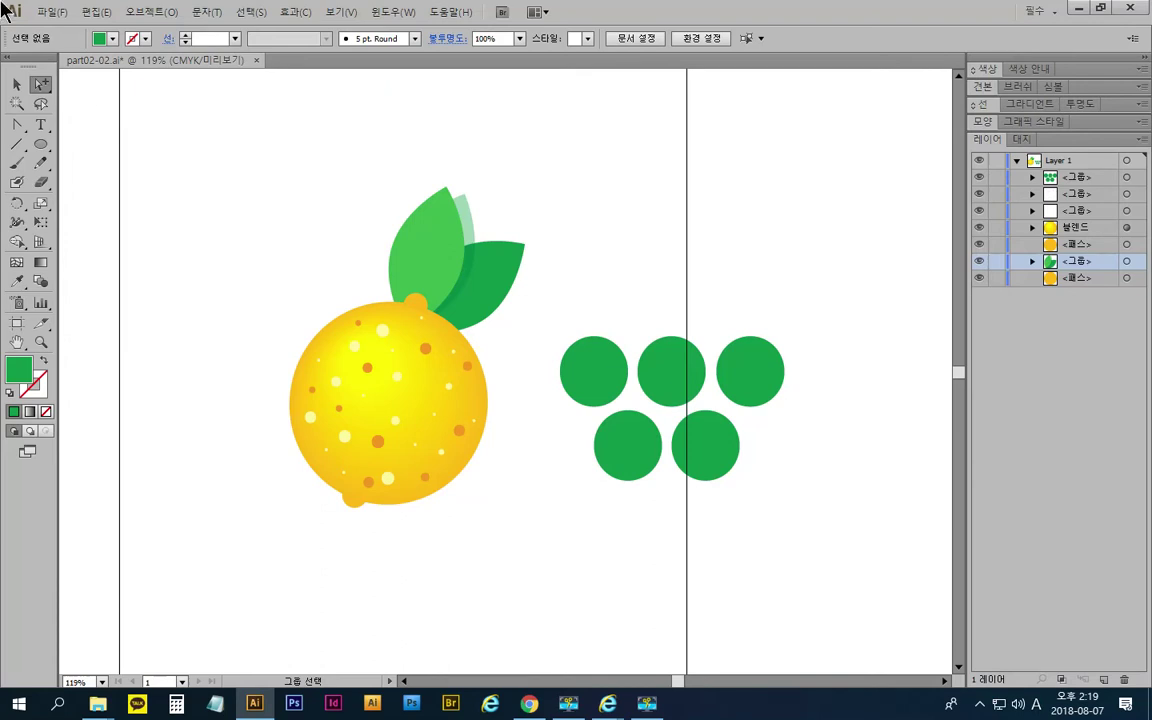
{"action": "left_click", "coordinate": [16, 84]}
{"action": "left_click", "coordinate": [680, 376]}
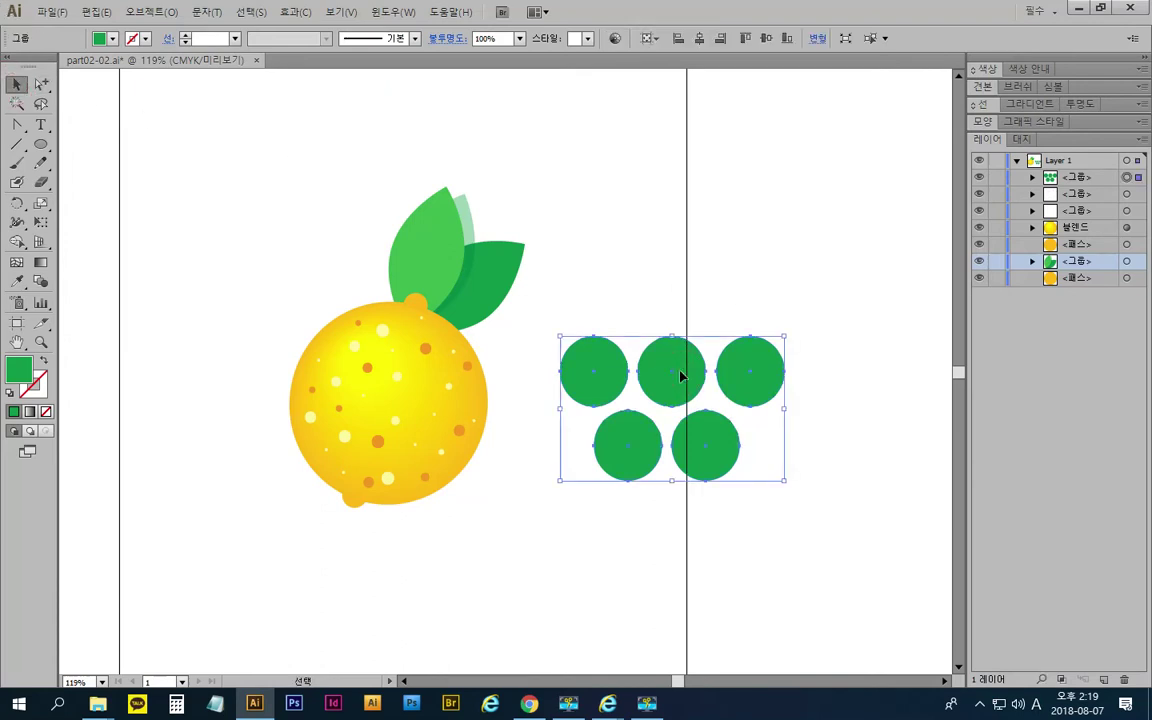
{"action": "left_click", "coordinate": [172, 14]}
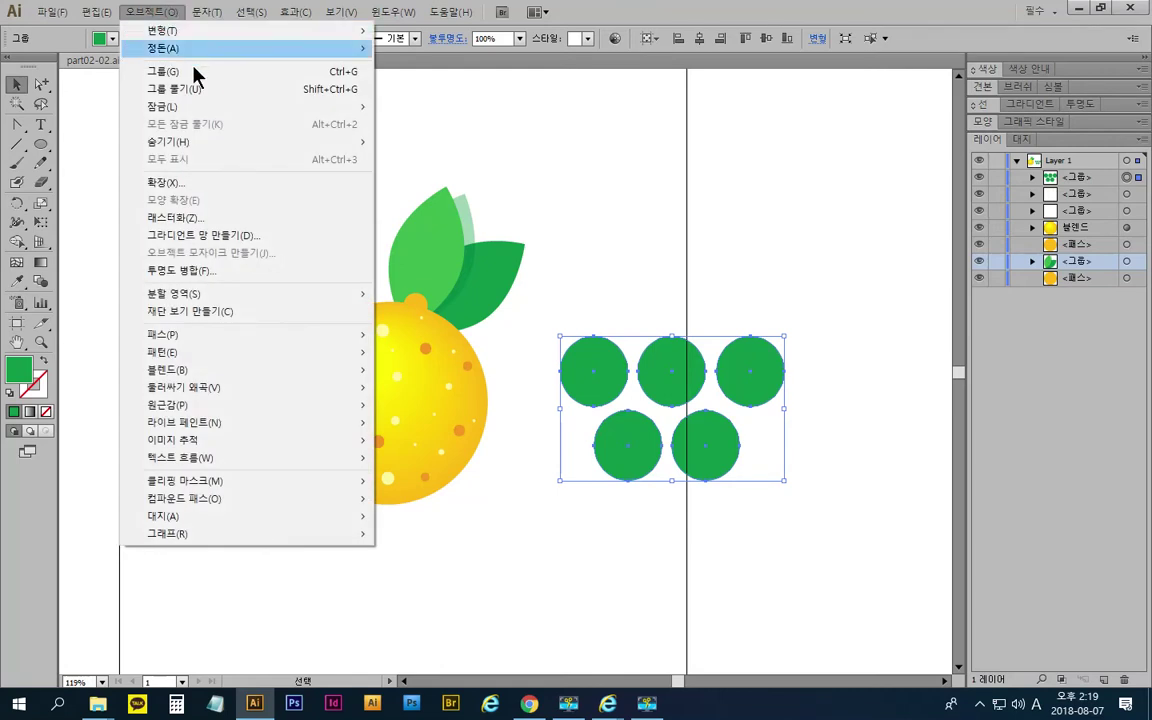
{"action": "left_click", "coordinate": [207, 89]}
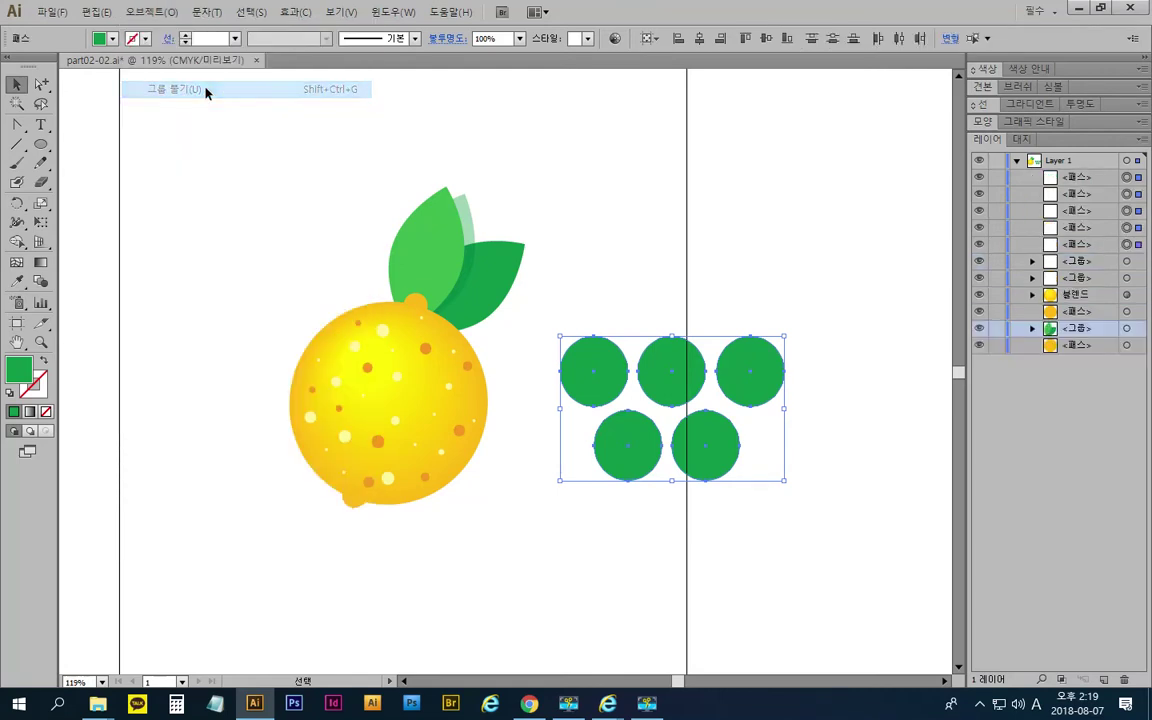
{"action": "left_click", "coordinate": [782, 275]}
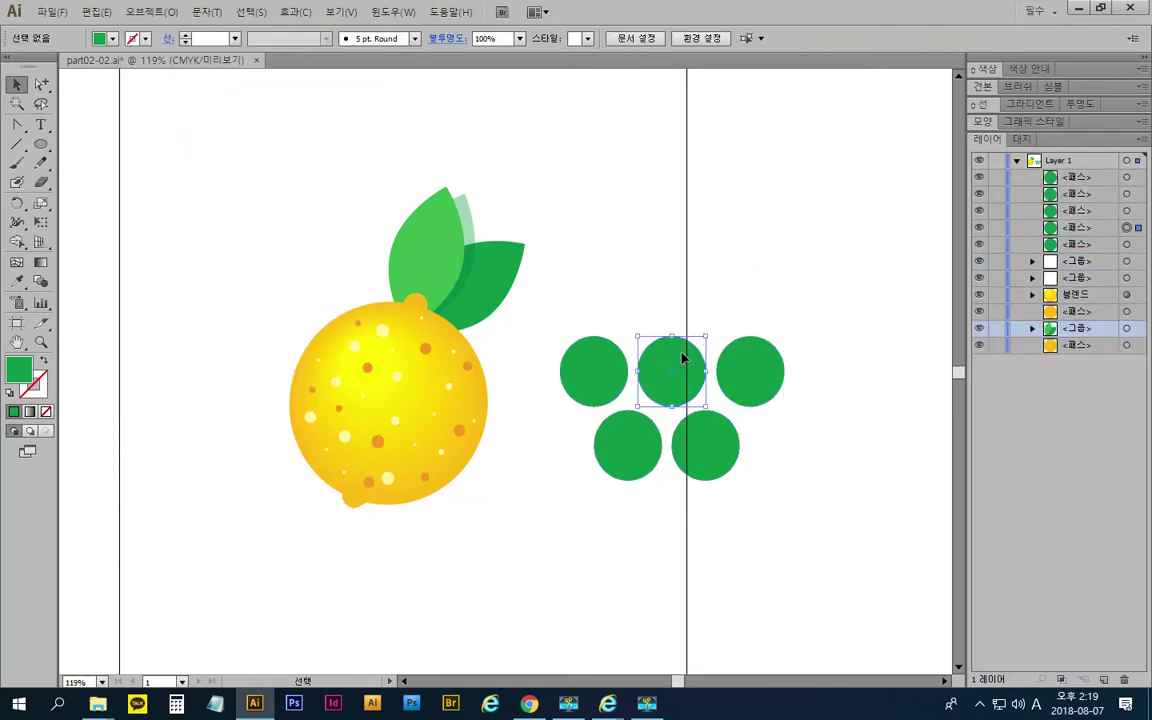
{"action": "left_click", "coordinate": [683, 363]}
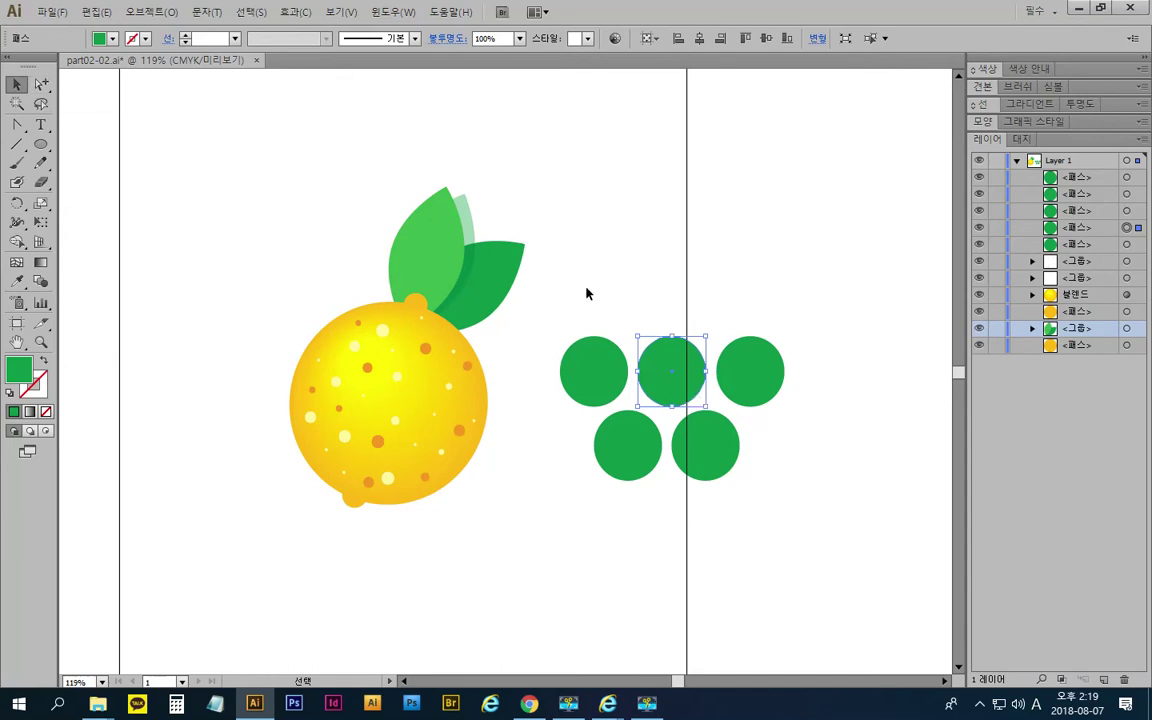
Group all five green circles again, switch to the Group Selection tool, and deselect the group
{"action": "left_click_drag", "start_coordinate": [568, 285], "coordinate": [818, 494]}
{"action": "left_click", "coordinate": [151, 12]}
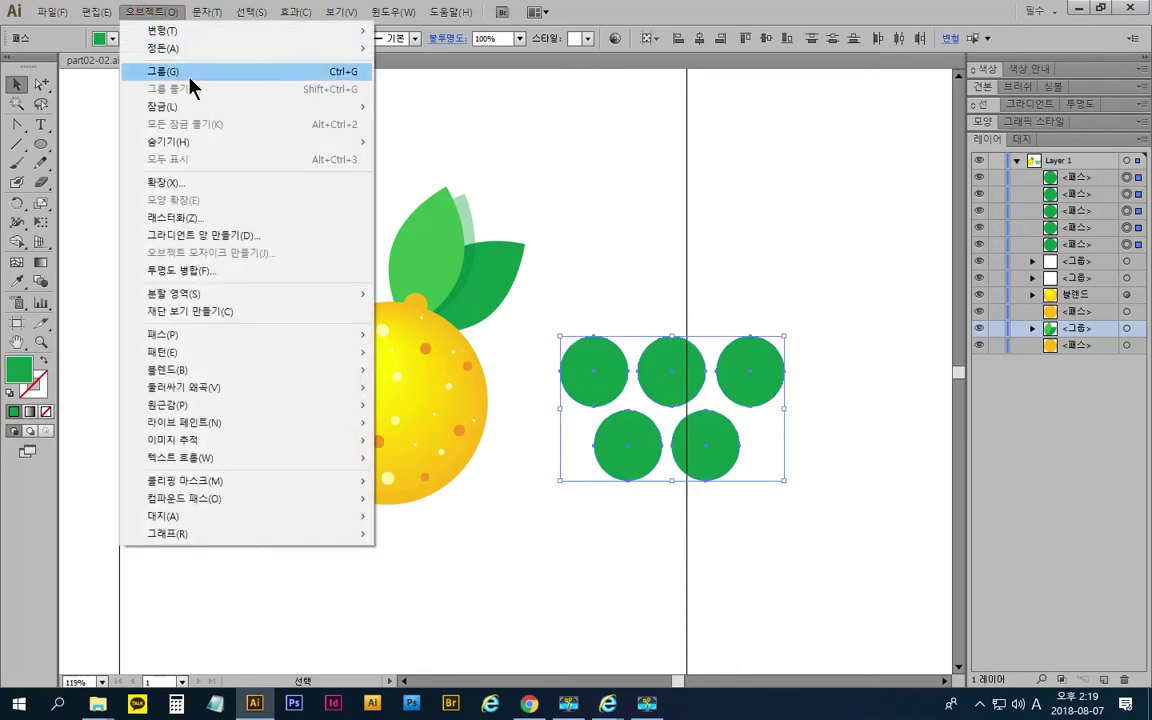
{"action": "left_click", "coordinate": [193, 85]}
{"action": "left_click", "coordinate": [42, 86]}
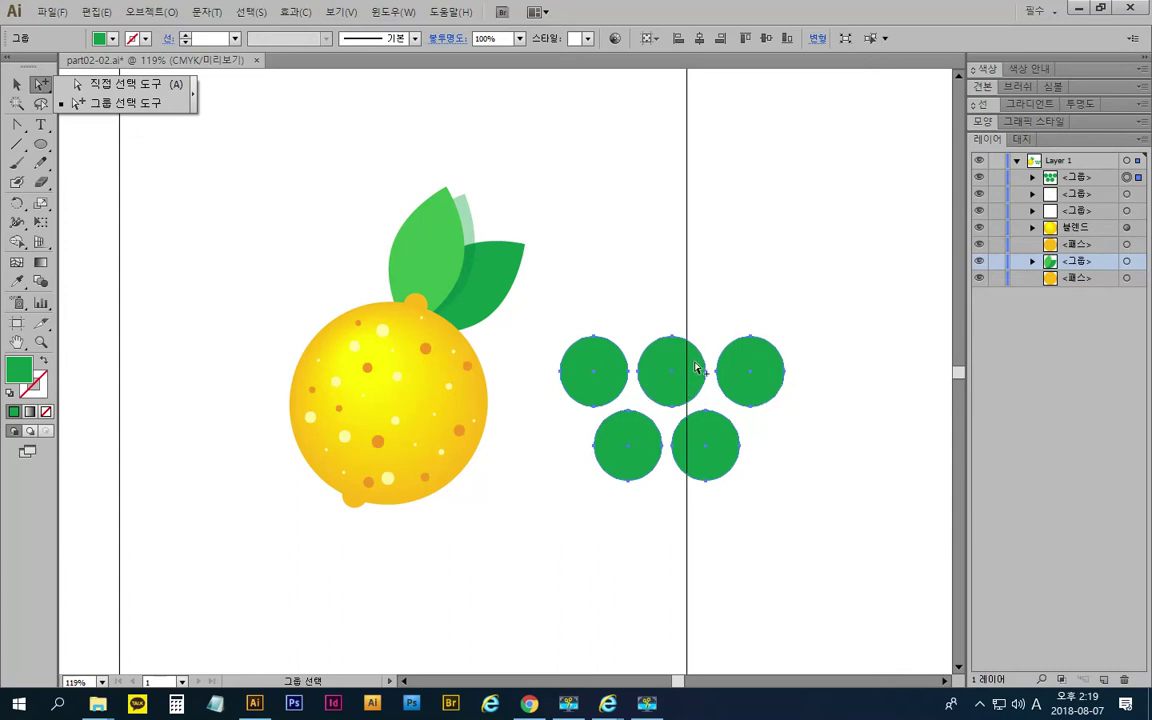
{"action": "left_click", "coordinate": [666, 265]}
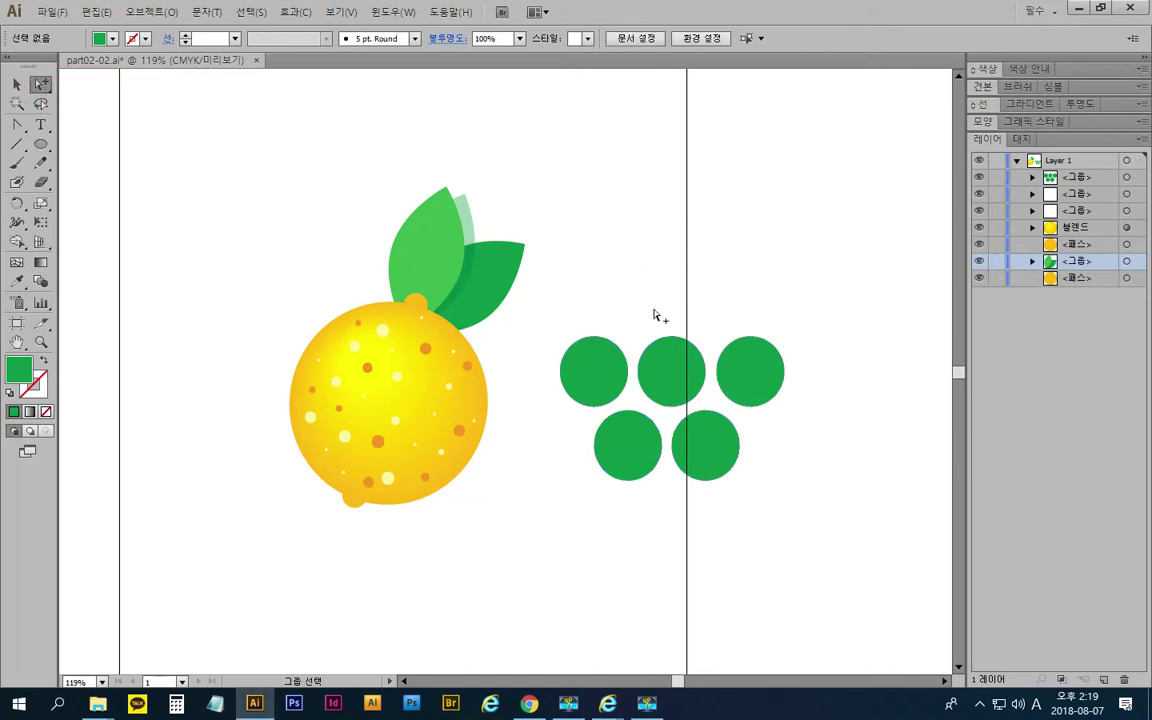
Compare selecting only the upper middle circle inside the group with the Group Selection tool and with the Direct Selection tool
{"action": "left_click", "coordinate": [657, 361]}
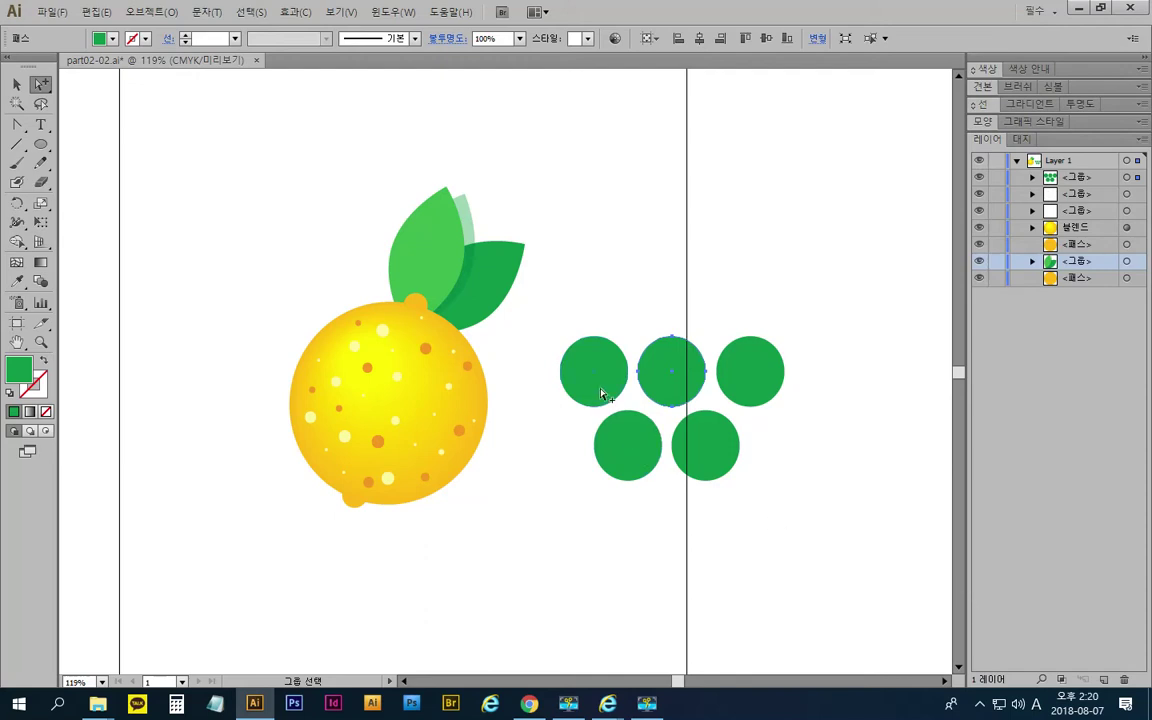
{"action": "left_click", "coordinate": [42, 86]}
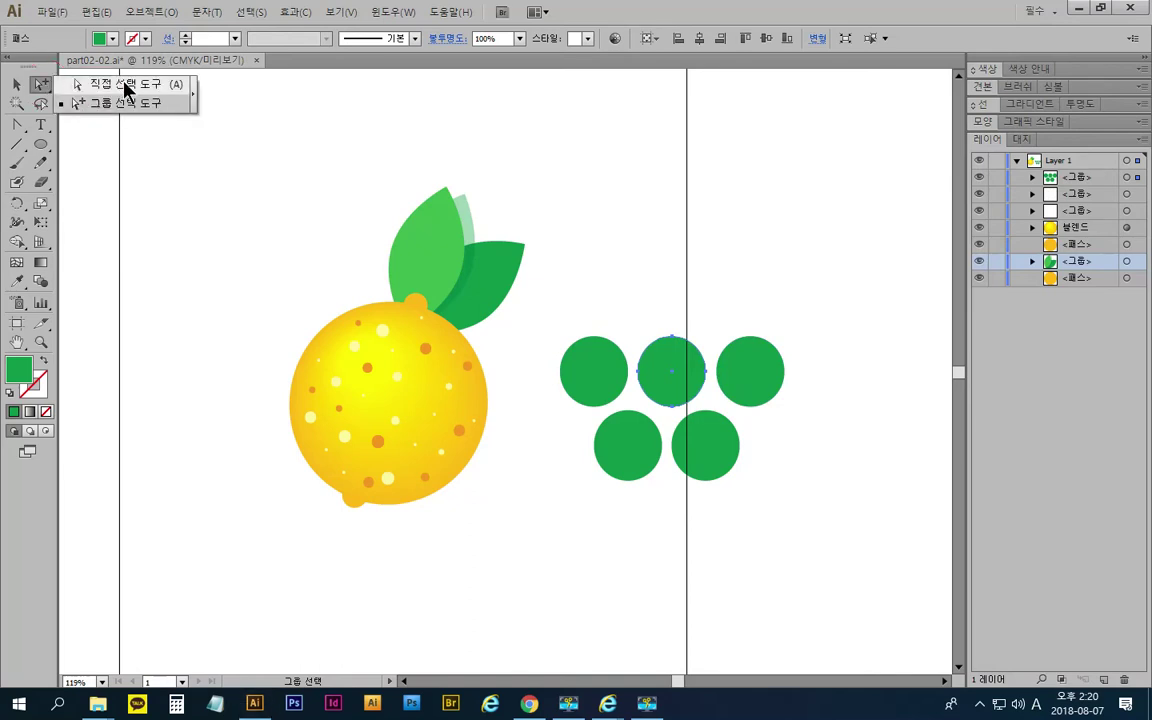
{"action": "left_click", "coordinate": [127, 86]}
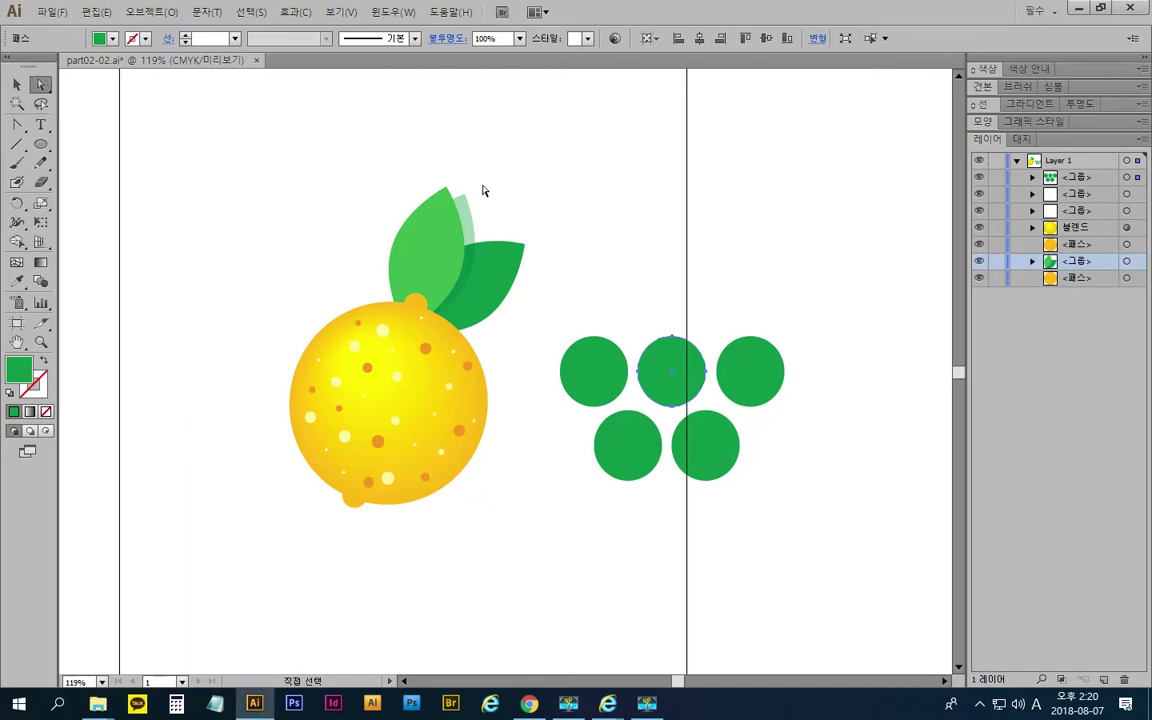
{"action": "left_click", "coordinate": [715, 300]}
{"action": "left_click", "coordinate": [668, 355]}
{"action": "left_click_drag", "start_coordinate": [40, 84], "coordinate": [93, 118]}
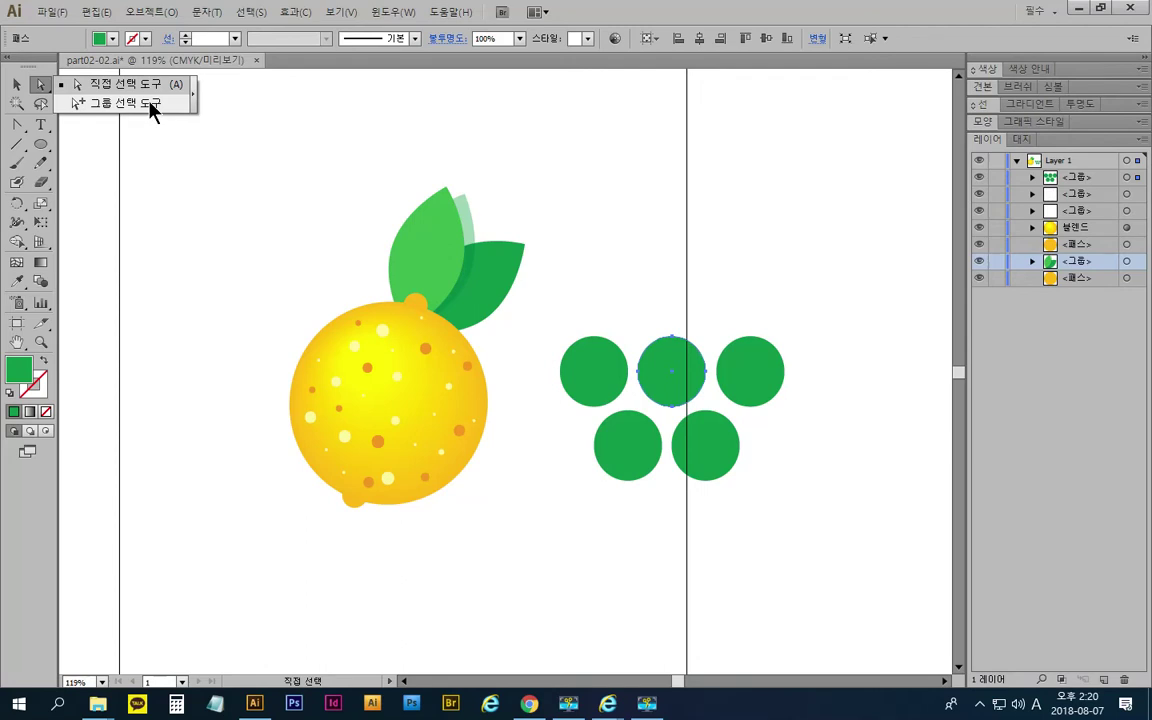
{"action": "left_click_drag", "start_coordinate": [152, 110], "coordinate": [141, 88]}
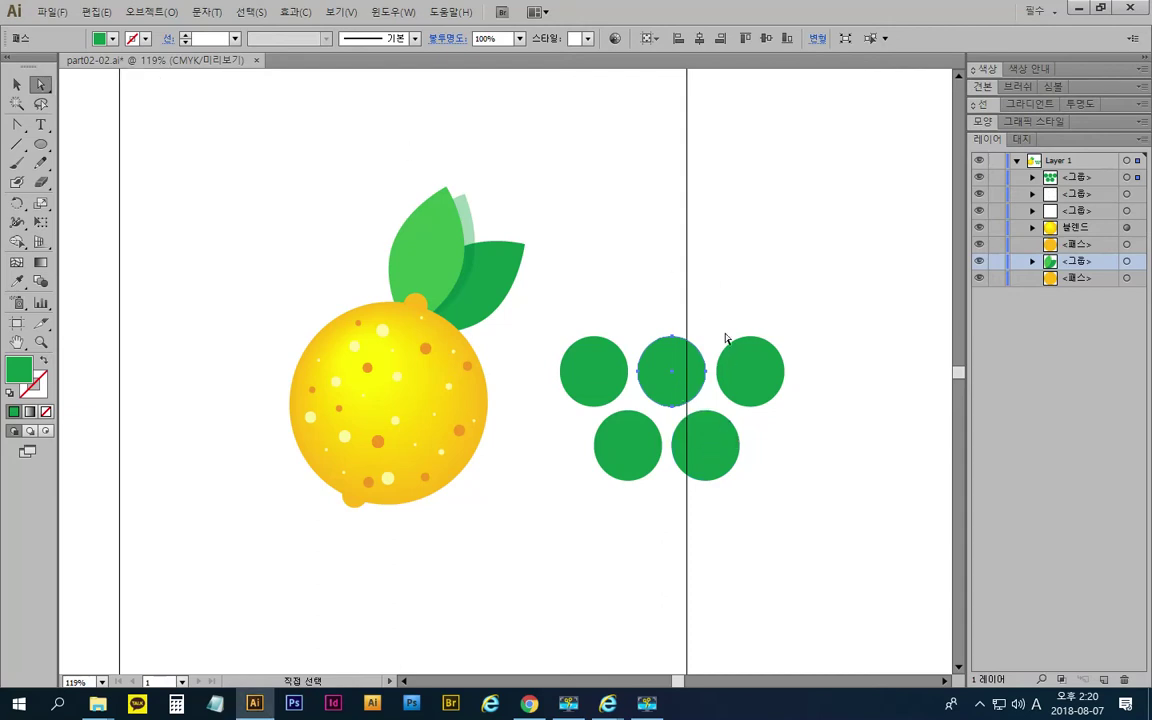
Change the fill colour of the upper middle circle to grey-green #79a58c
{"action": "double_click", "coordinate": [18, 369]}
{"action": "left_click", "coordinate": [761, 234]}
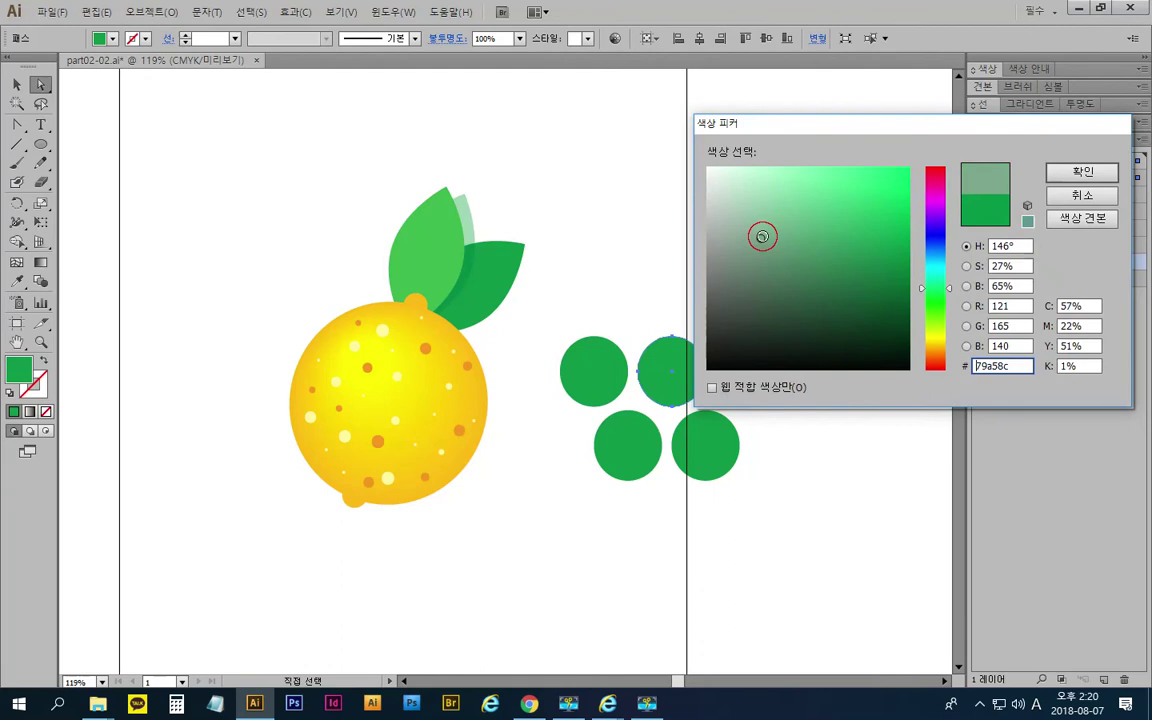
{"action": "left_click", "coordinate": [1060, 174]}
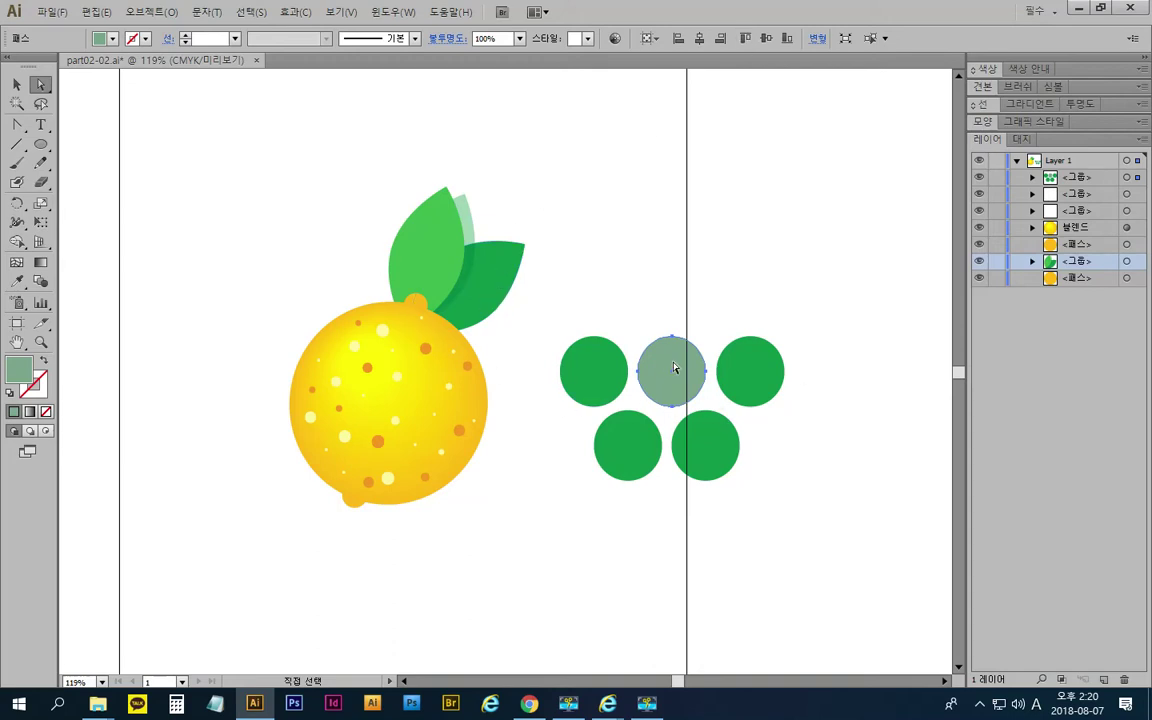
Select the whole group of five circles with the Selection tool and delete it
{"action": "left_click", "coordinate": [17, 84]}
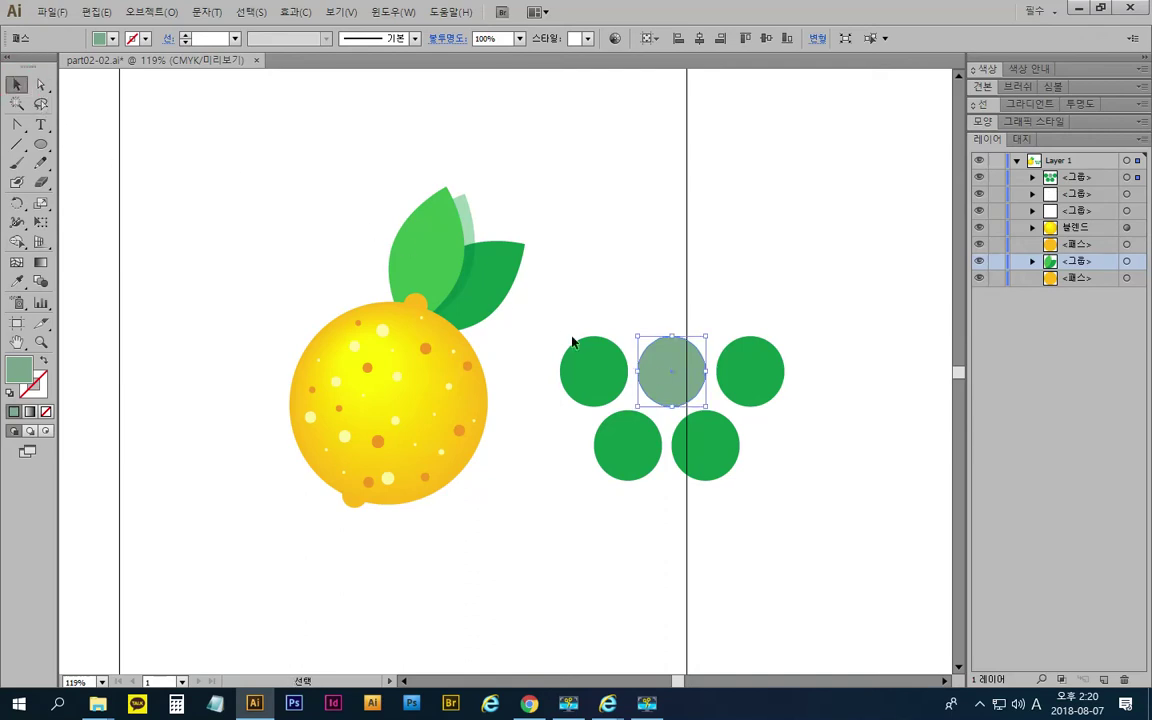
{"action": "left_click_drag", "start_coordinate": [562, 320], "coordinate": [823, 542]}
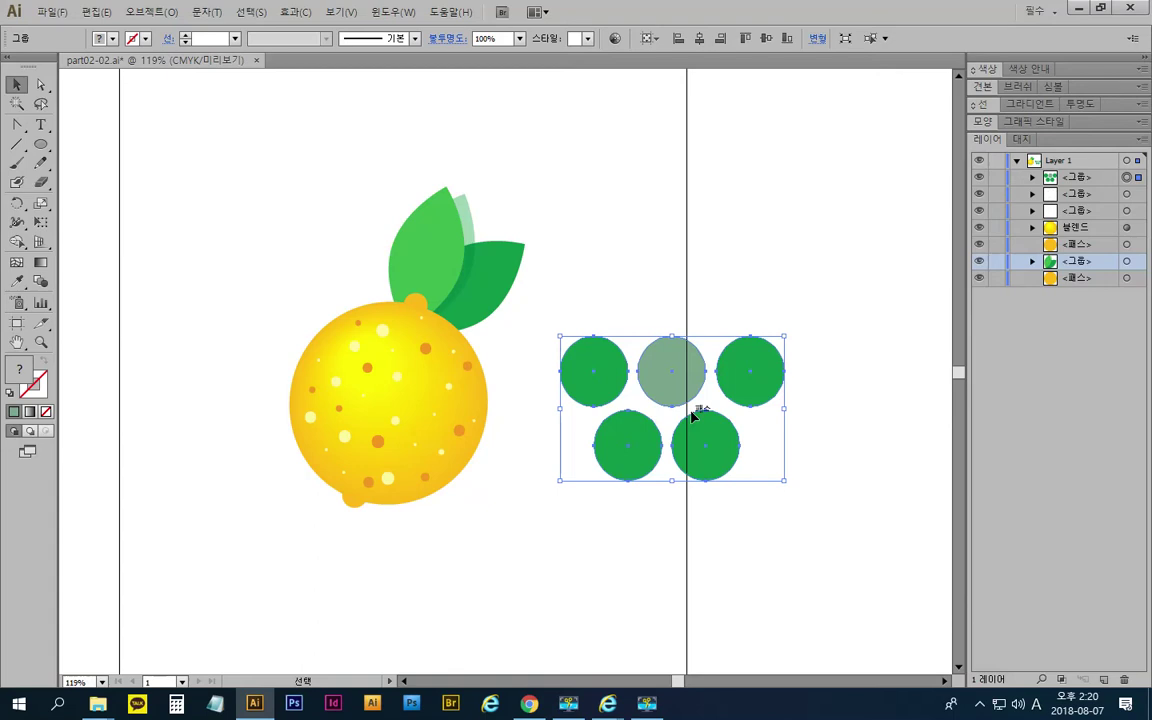
{"action": "key", "text": "Delete"}
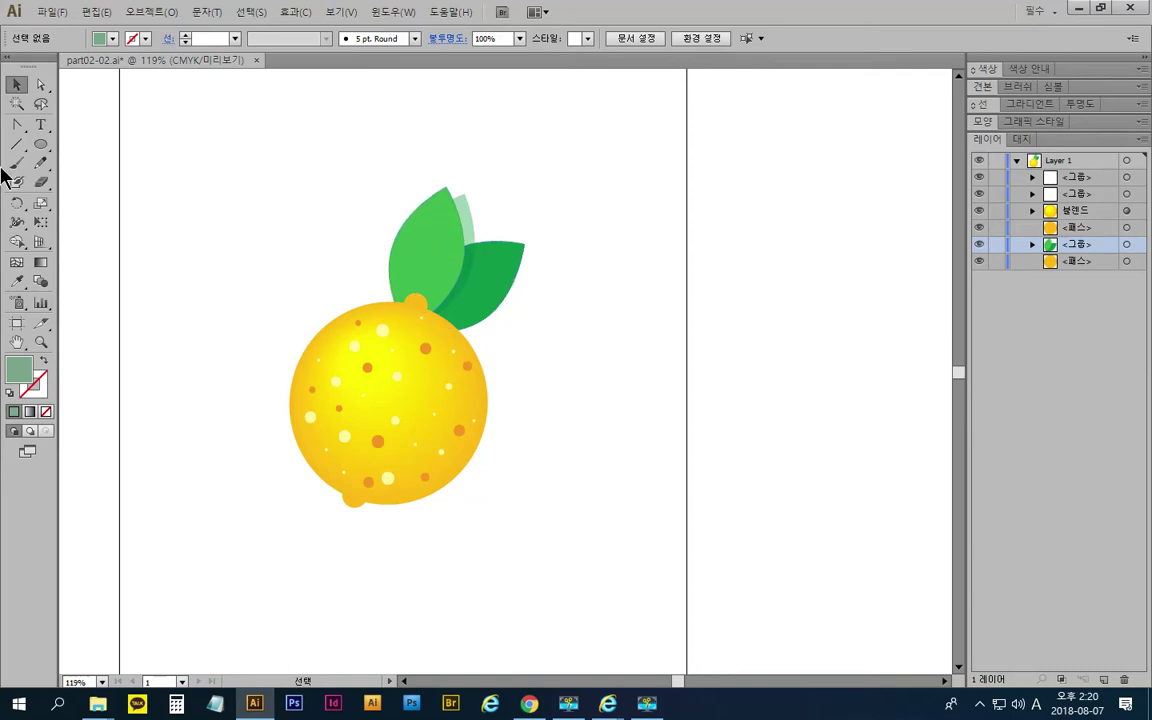
Test the Group Selection tool by individually selecting the pale leaf, the dark green leaf and the lemon's body
{"action": "left_click", "coordinate": [41, 86]}
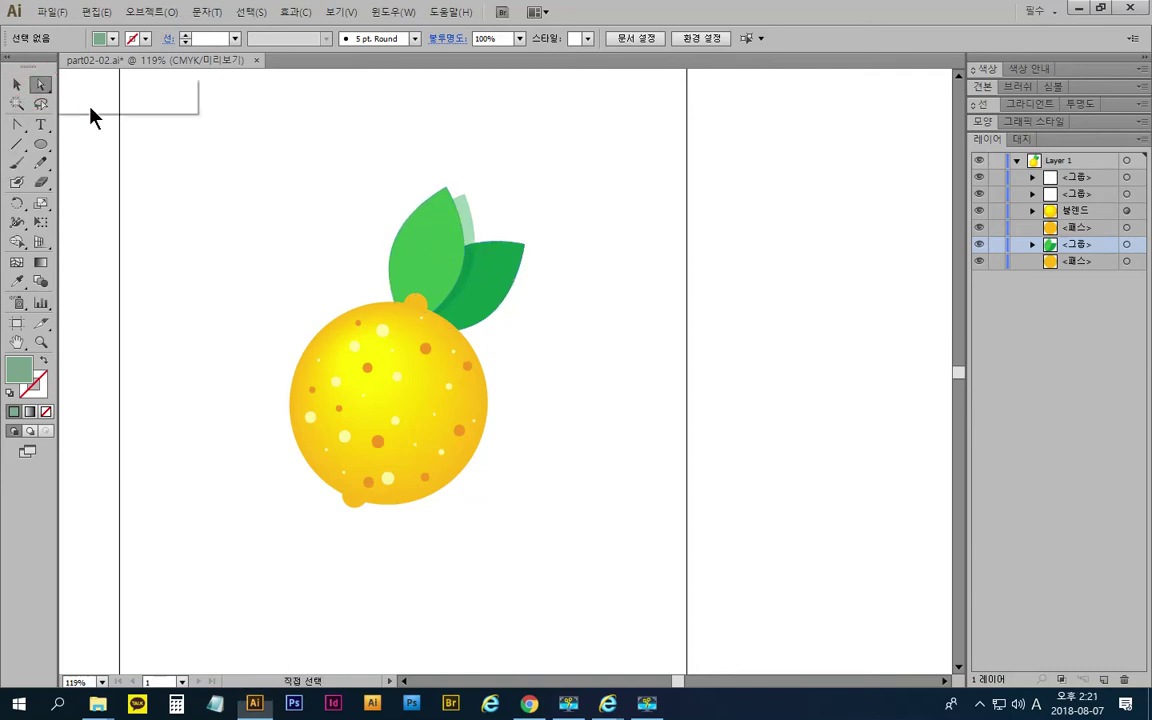
{"action": "left_click", "coordinate": [463, 212]}
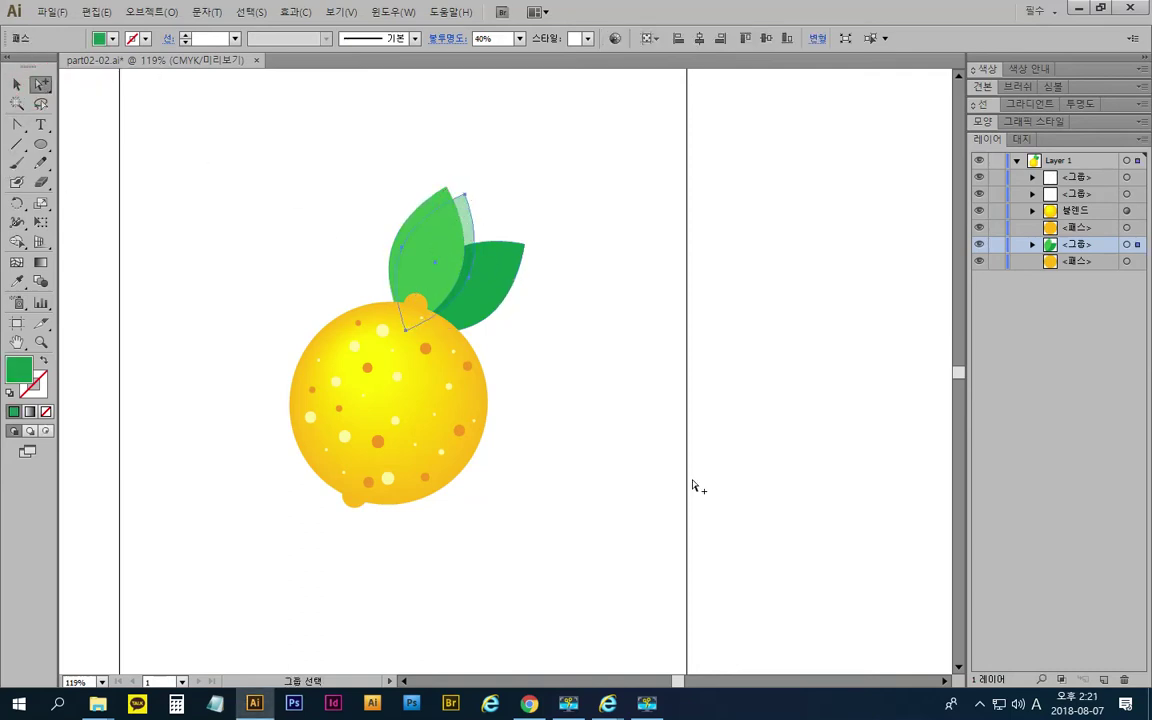
{"action": "left_click", "coordinate": [479, 287]}
{"action": "left_click", "coordinate": [437, 401]}
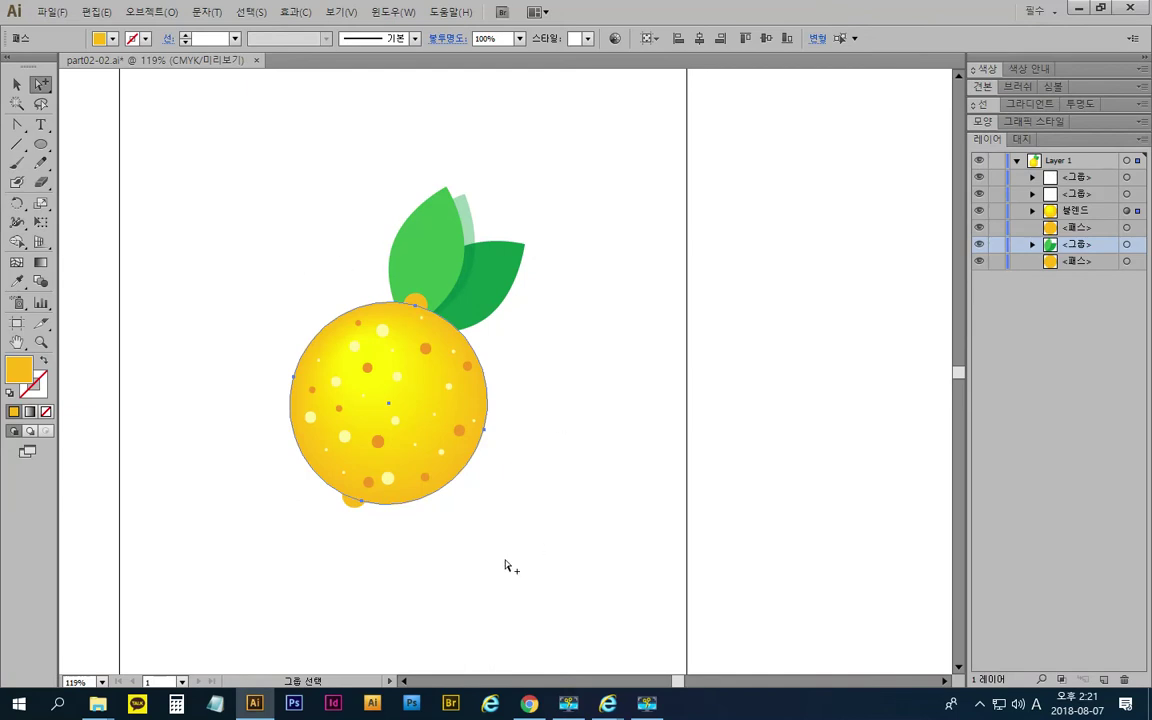
Move the entire lemon illustration toward the artboard's upper left to free space beside it, and deselect it
{"action": "left_click", "coordinate": [17, 84]}
{"action": "left_click_drag", "start_coordinate": [250, 150], "coordinate": [635, 602]}
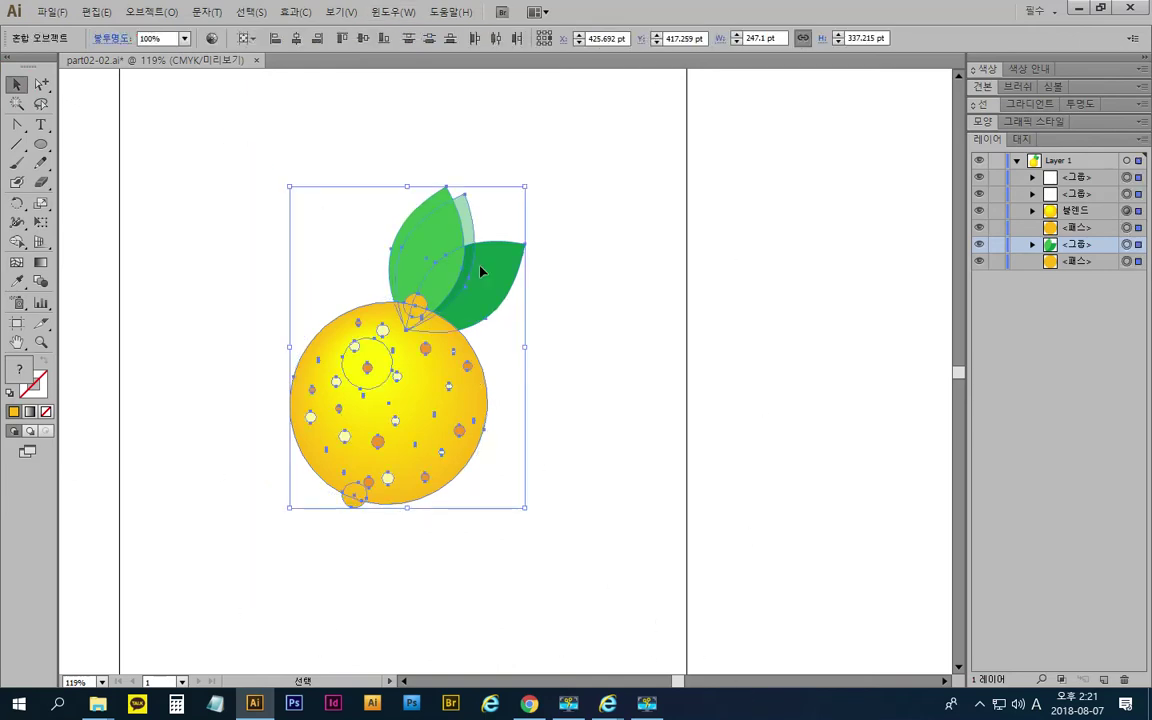
{"action": "left_click_drag", "start_coordinate": [420, 267], "coordinate": [267, 226]}
{"action": "left_click", "coordinate": [435, 175]}
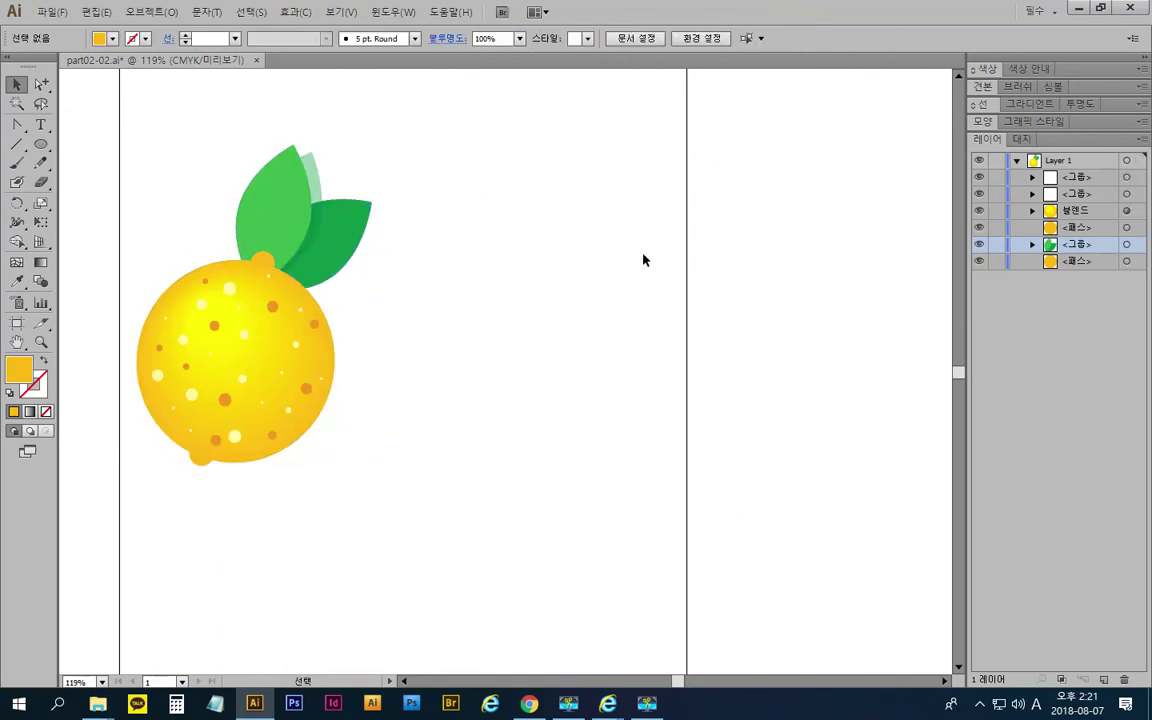
{"action": "key", "text": "space"}
{"action": "left_click_drag", "start_coordinate": [602, 273], "coordinate": [647, 311]}
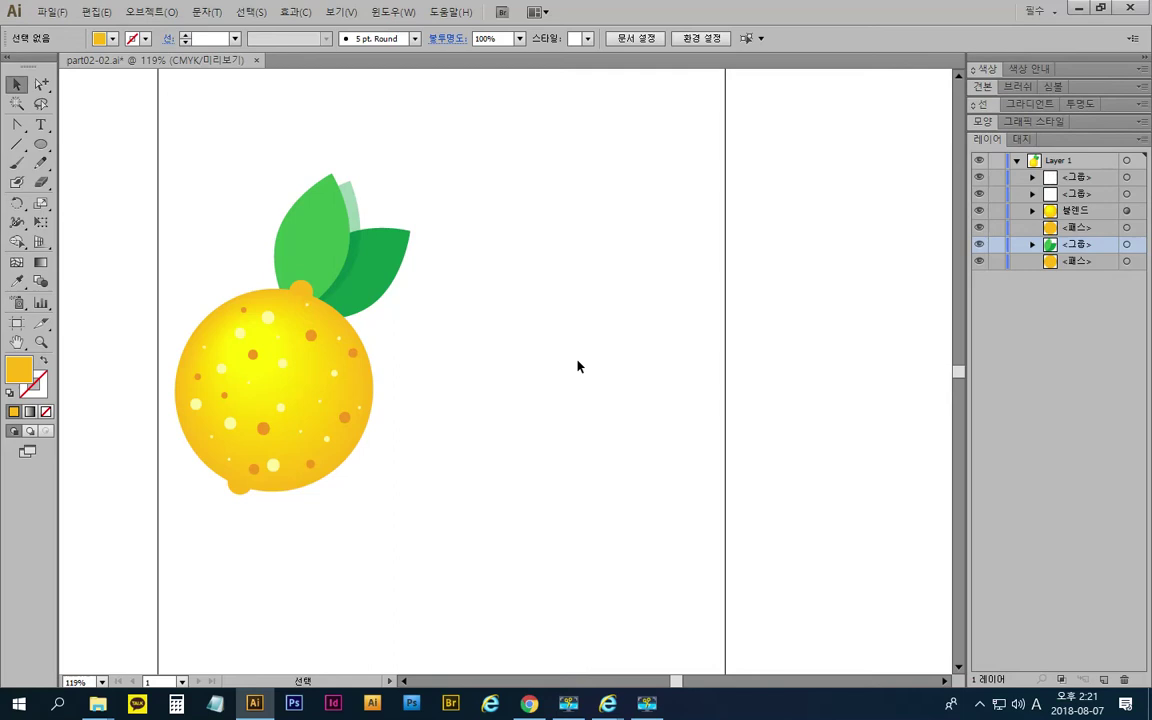
Draw a circle to the right of the lemon with the Ellipse tool and minimize the screen recorder window
{"action": "left_click", "coordinate": [647, 703]}
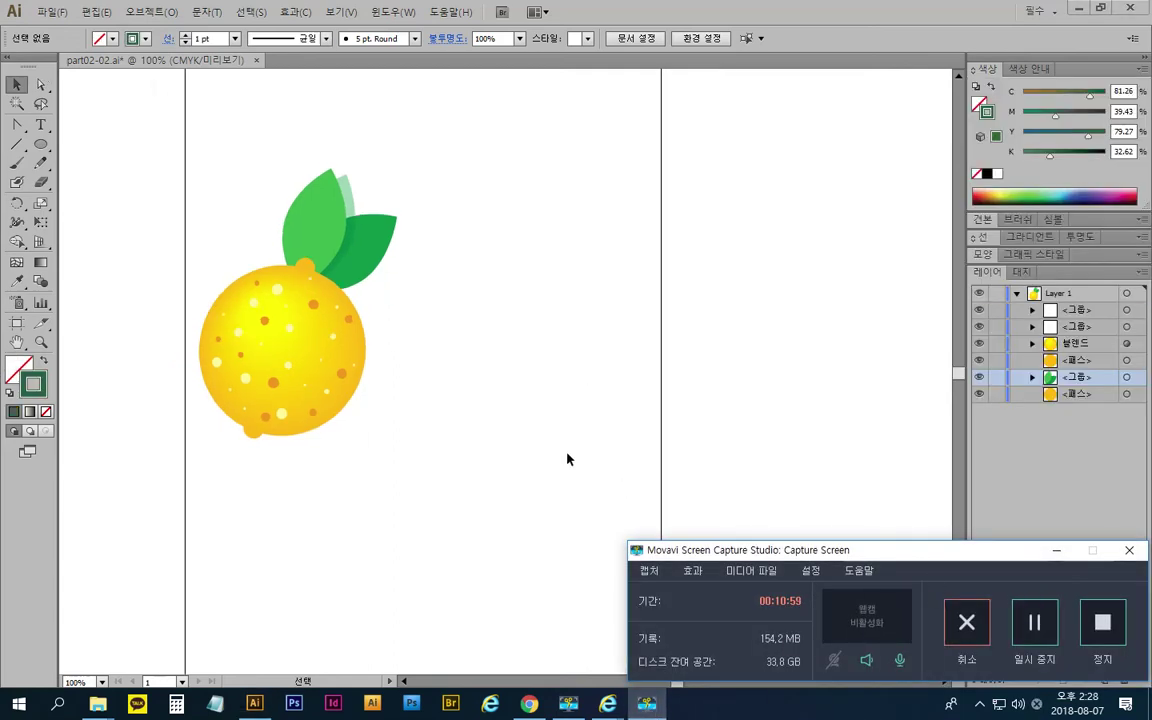
{"action": "left_click", "coordinate": [589, 421]}
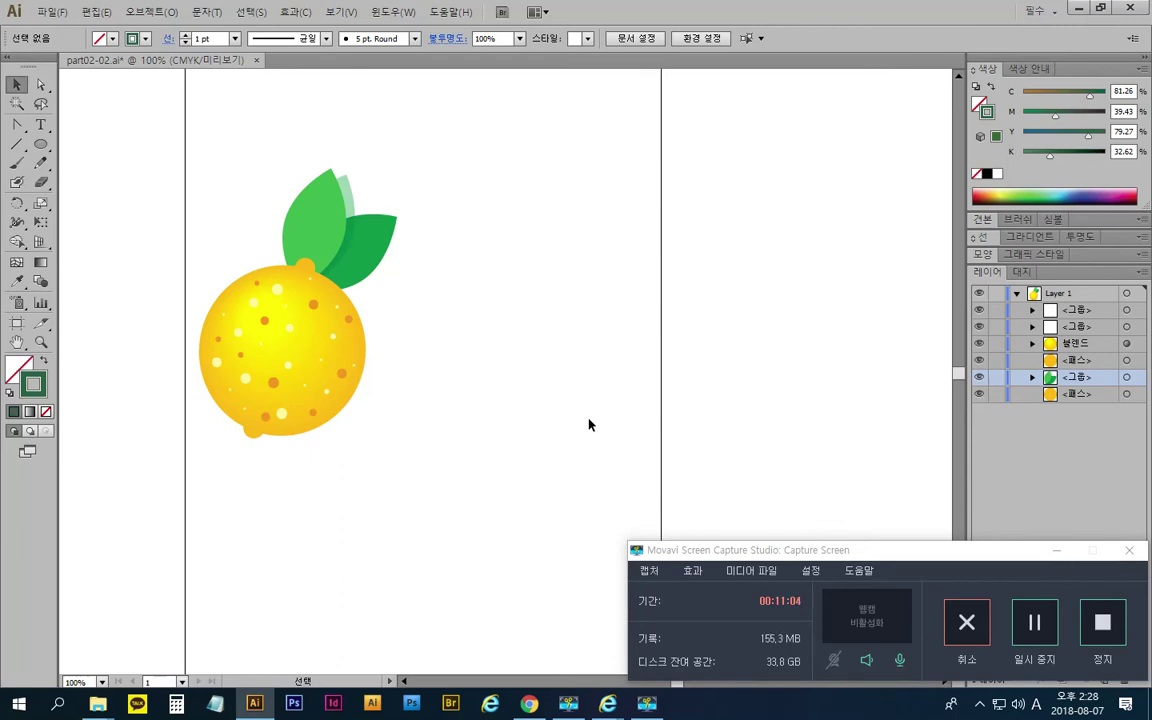
{"action": "left_click", "coordinate": [38, 146]}
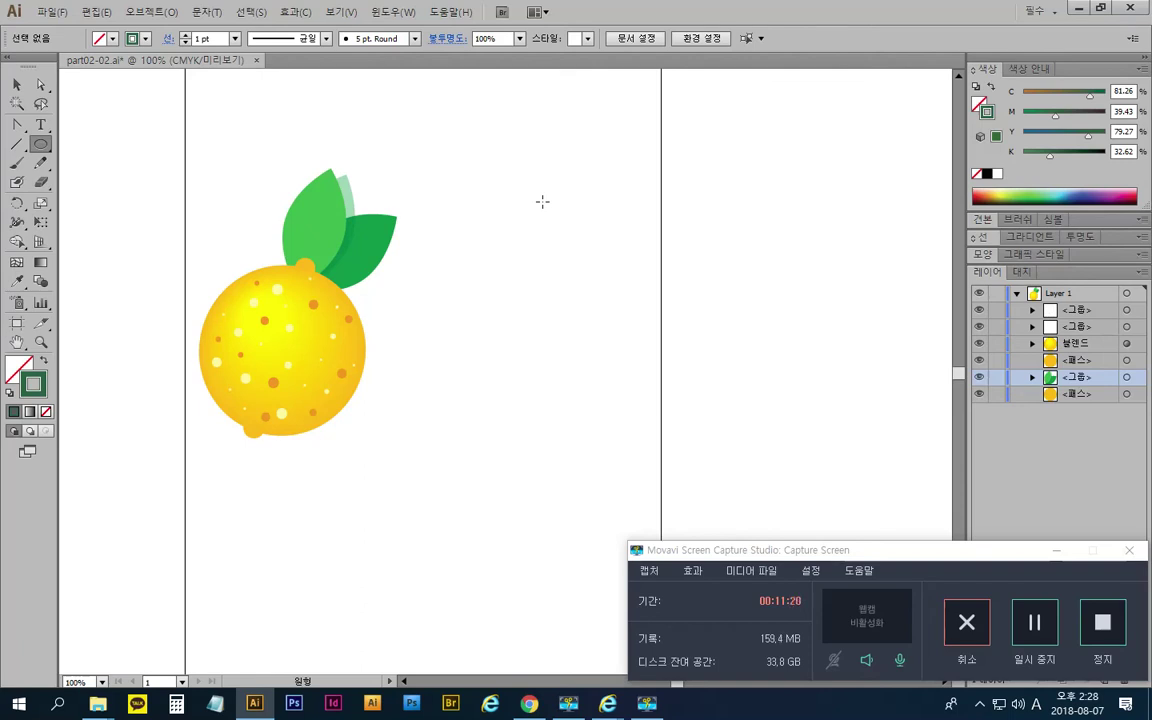
{"action": "left_click_drag", "start_coordinate": [532, 257], "coordinate": [682, 407]}
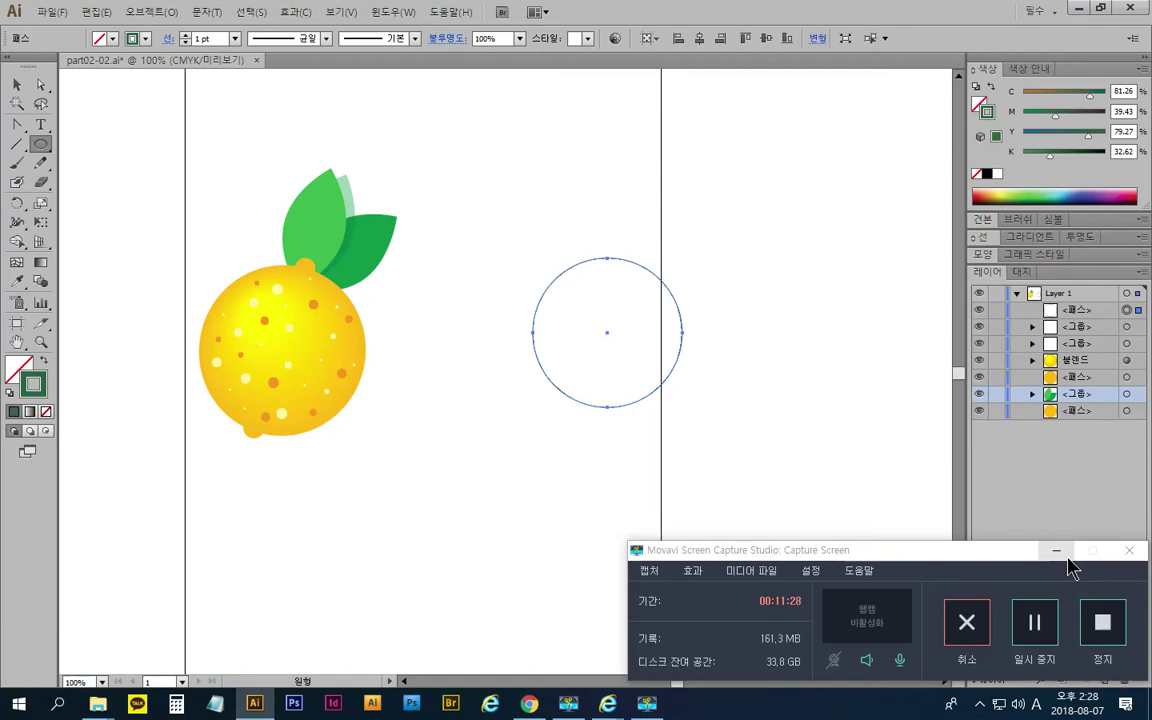
{"action": "left_click", "coordinate": [1058, 549]}
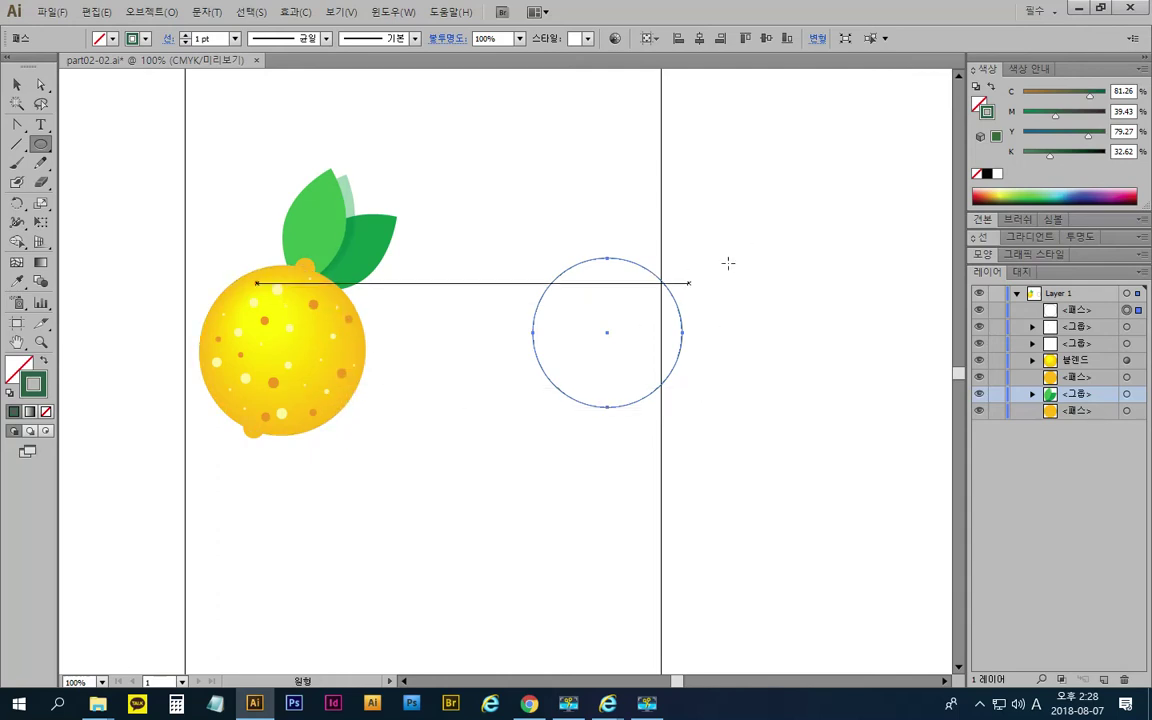
Open the new circle's fill colour for editing and set its hue to yellow, 57°
{"action": "left_click", "coordinate": [24, 88]}
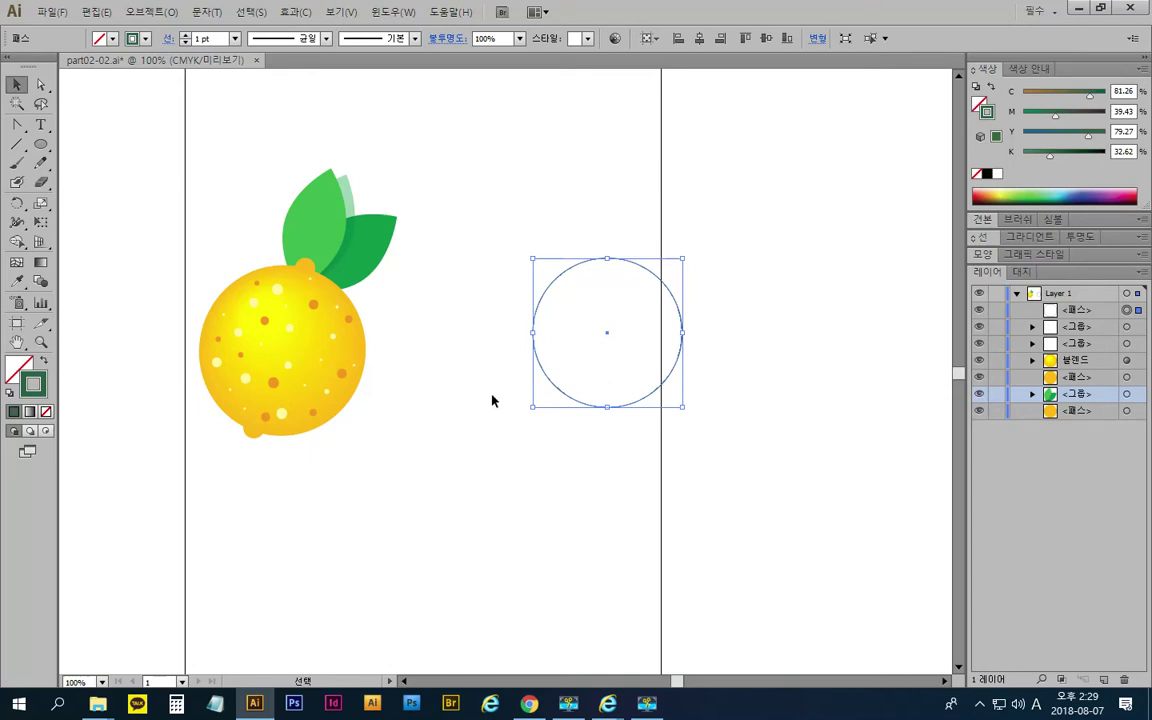
{"action": "left_click", "coordinate": [18, 368]}
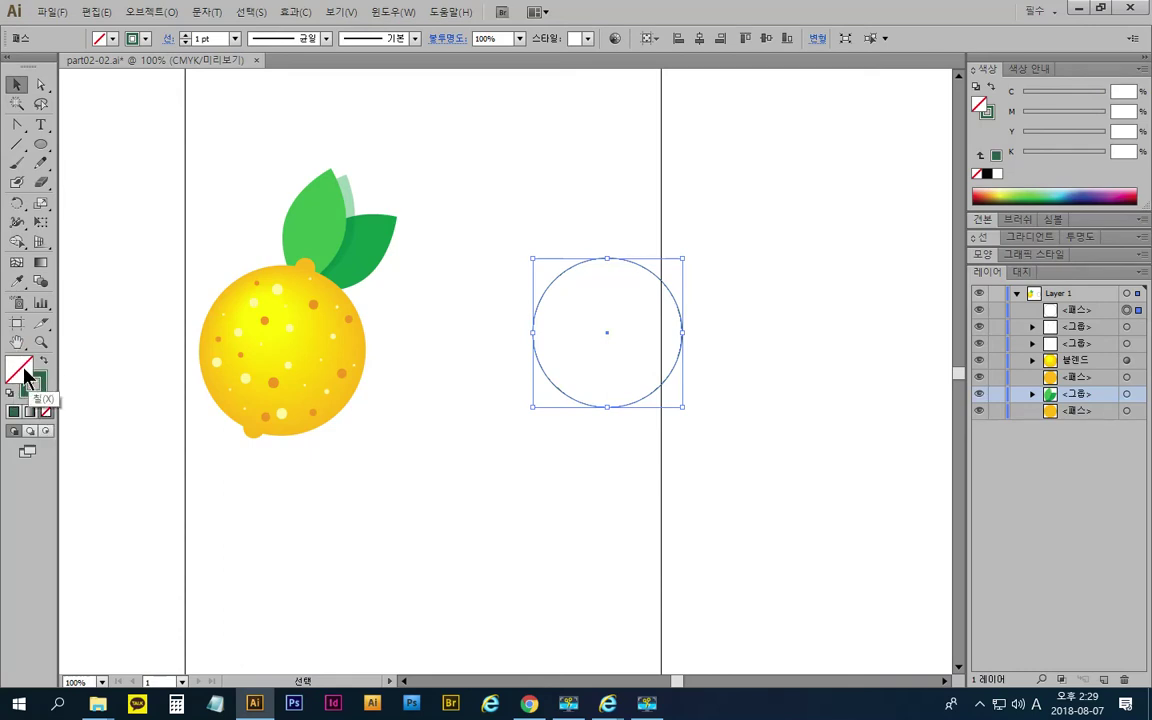
{"action": "double_click", "coordinate": [22, 370]}
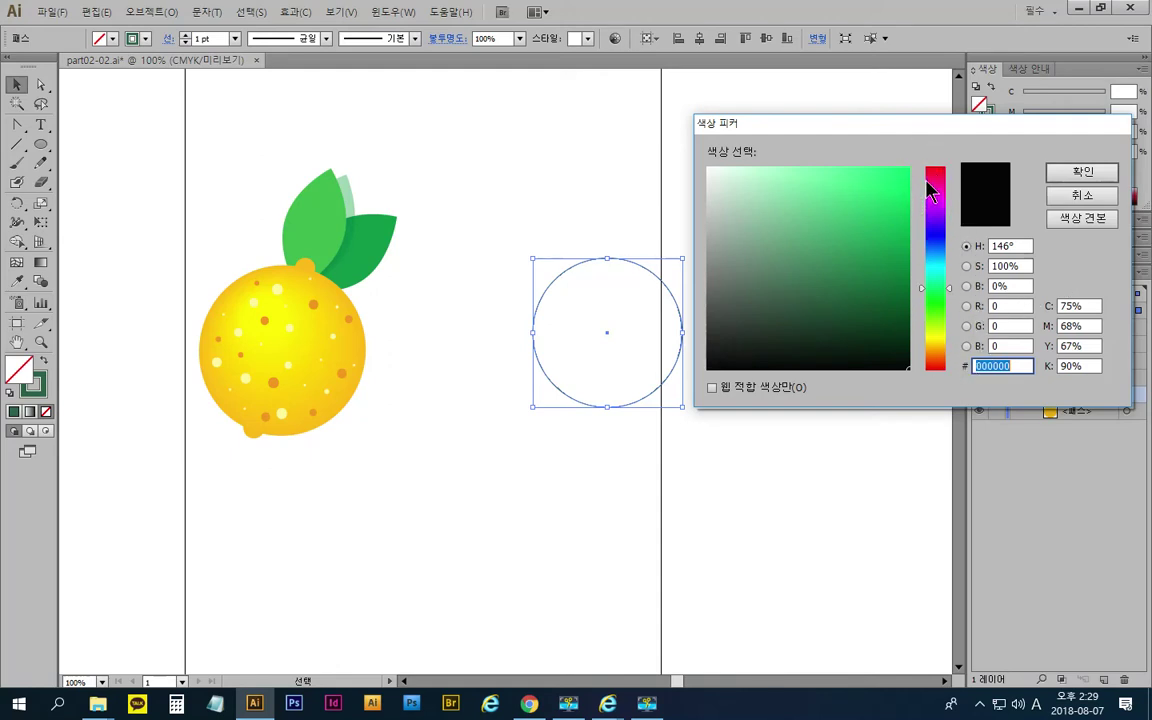
{"action": "left_click", "coordinate": [938, 338]}
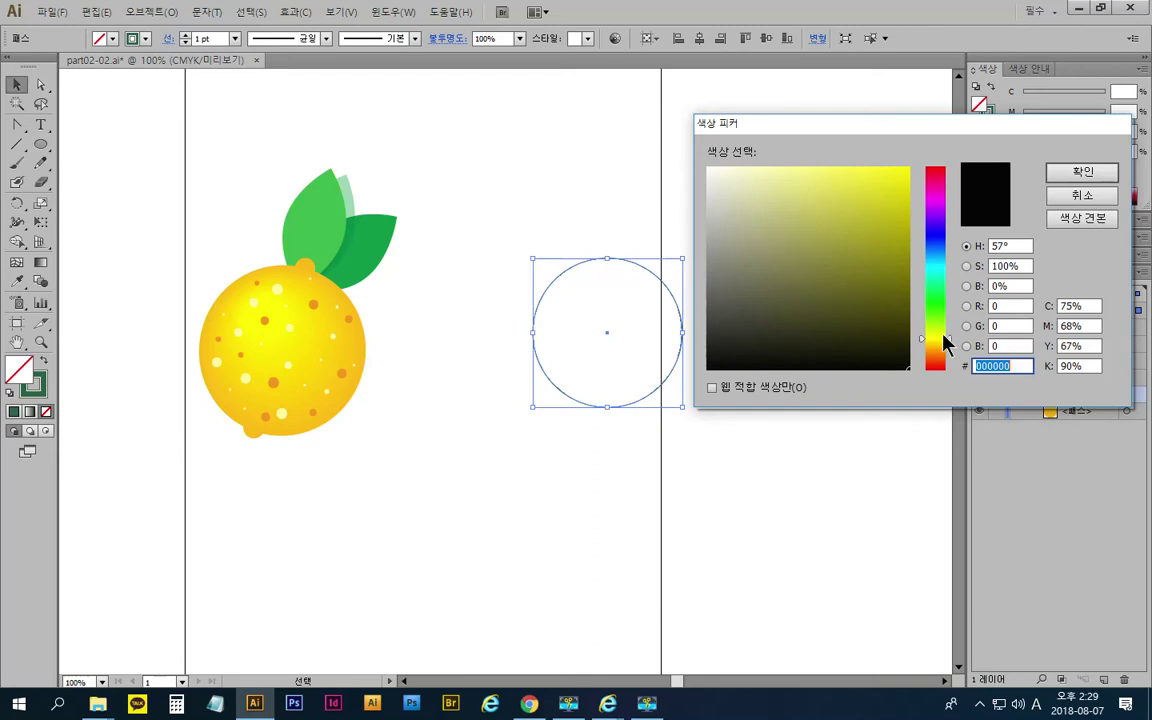
{"action": "left_click_drag", "start_coordinate": [951, 343], "coordinate": [950, 336]}
Set the circle's fill to C 0, M 0, Y 100, K 0 and apply the colour
{"action": "left_click", "coordinate": [1075, 346]}
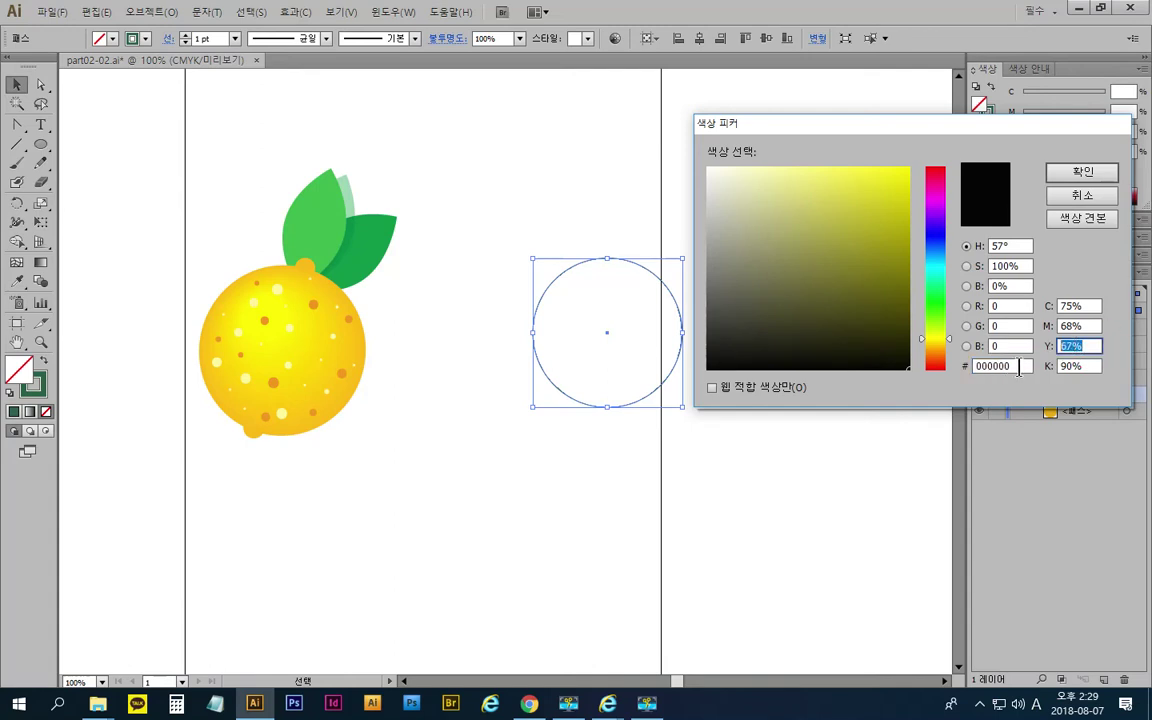
{"action": "type", "text": "100"}
{"action": "key", "text": "shift+Tab"}
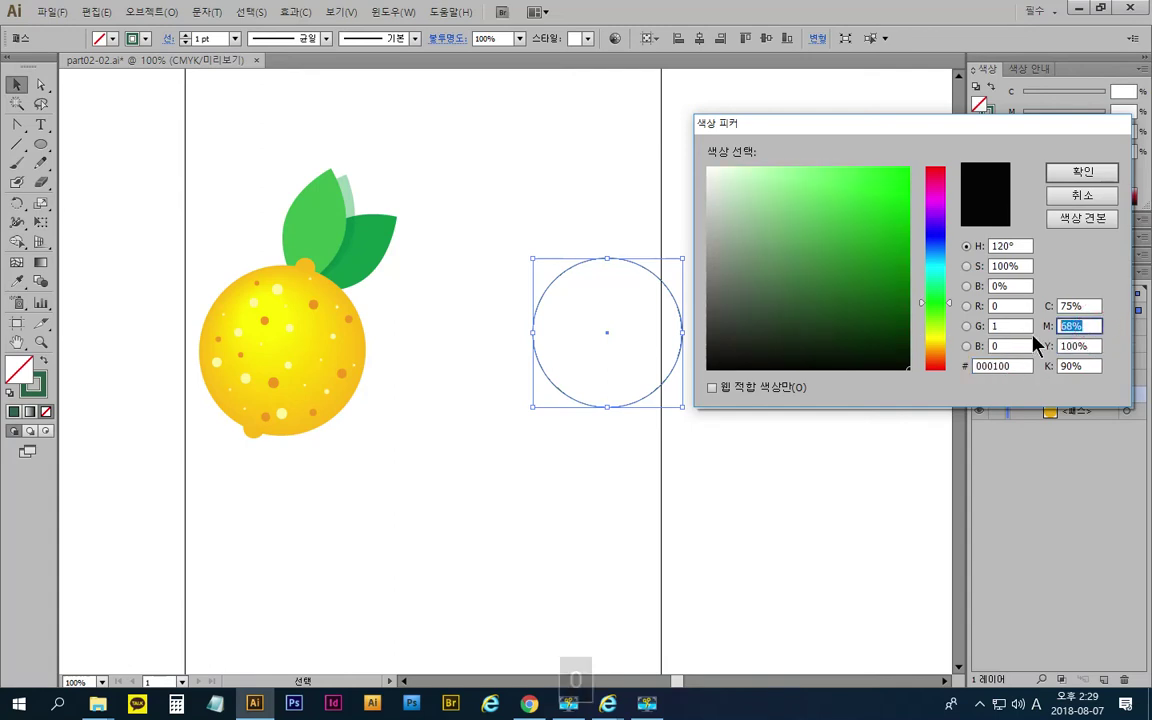
{"action": "type", "text": "0"}
{"action": "key", "text": "shift+Tab"}
{"action": "type", "text": "0"}
{"action": "left_click", "coordinate": [1082, 366]}
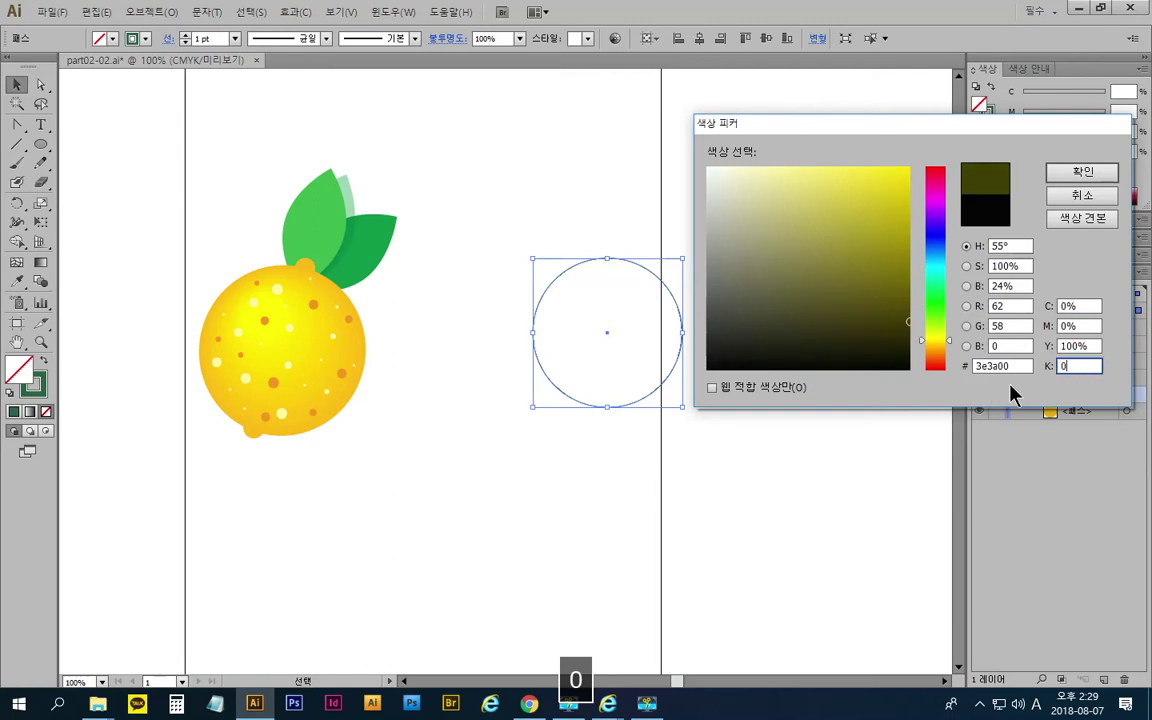
{"action": "type", "text": "0"}
{"action": "key", "text": "shift+Tab"}
{"action": "key", "text": "shift+Tab"}
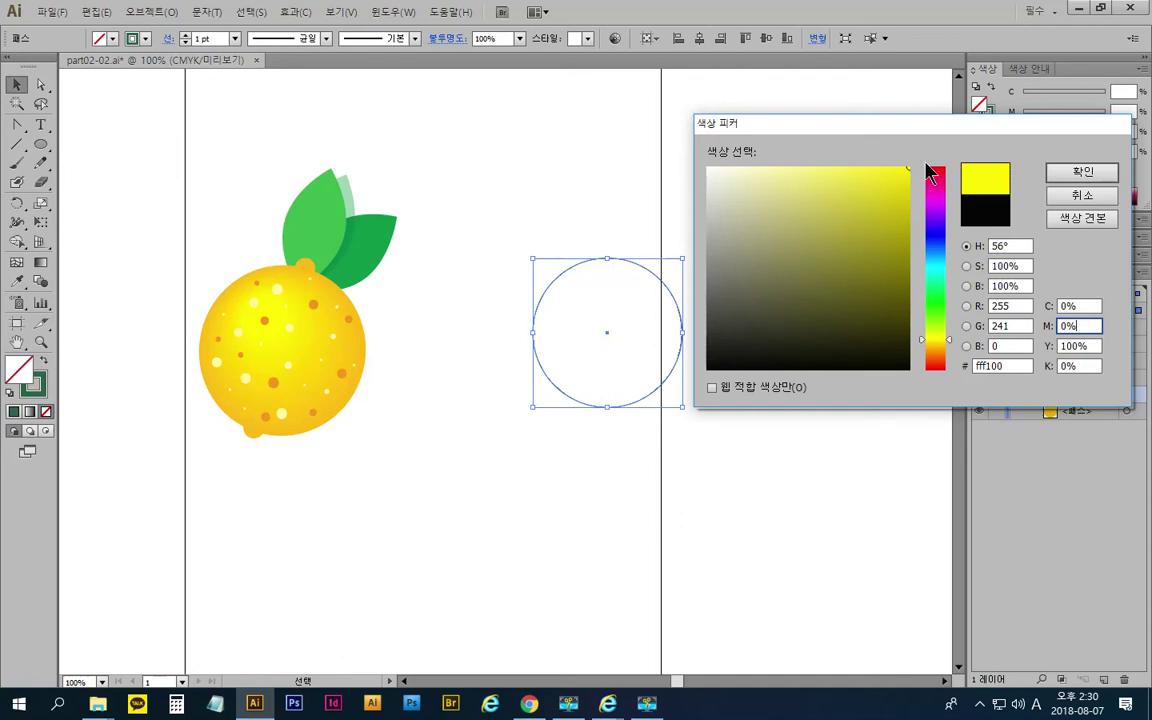
{"action": "left_click", "coordinate": [1062, 174]}
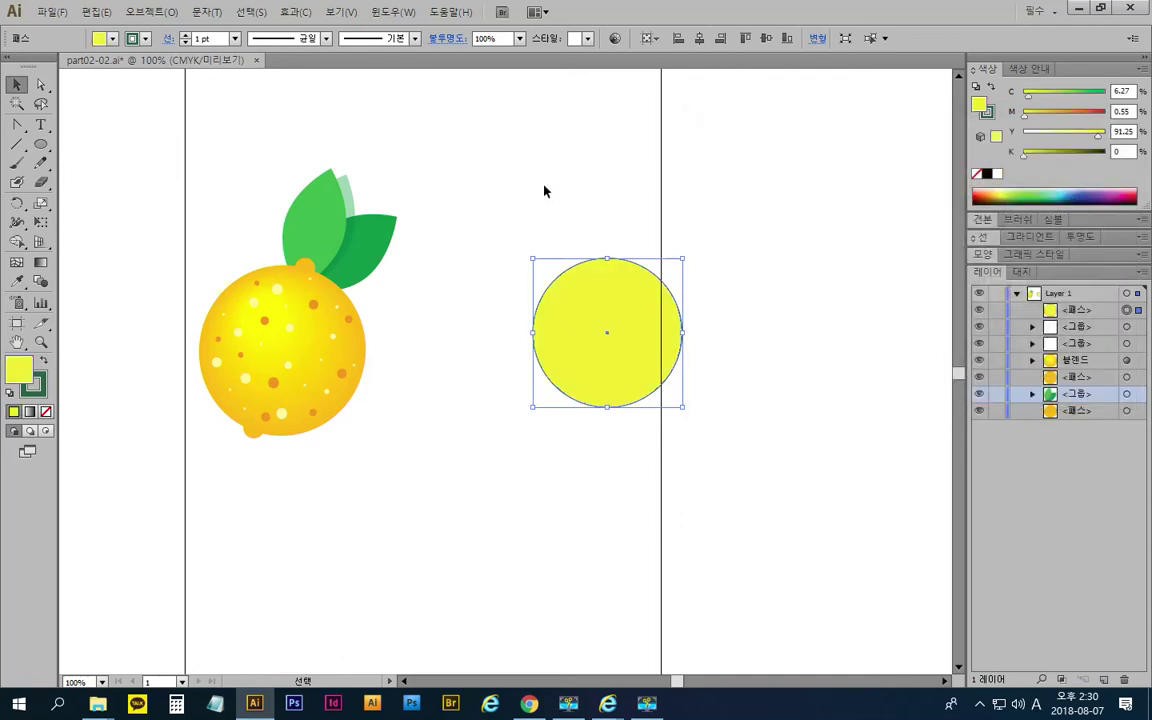
Move the yellow circle closer to the lemon illustration and deselect it
{"action": "left_click_drag", "start_coordinate": [661, 311], "coordinate": [615, 318]}
{"action": "left_click", "coordinate": [729, 399]}
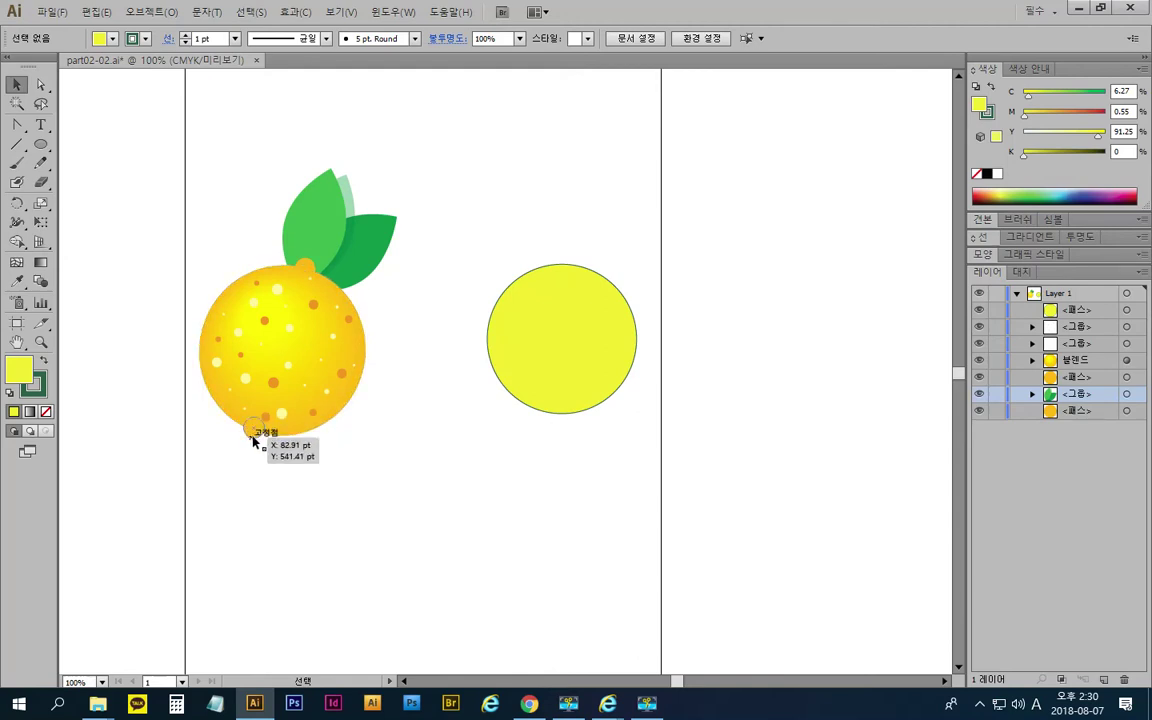
Draw a small circle with the Ellipse tool and place it on the large yellow circle's lower-left edge
{"action": "left_click", "coordinate": [217, 366], "text": "ctrl"}
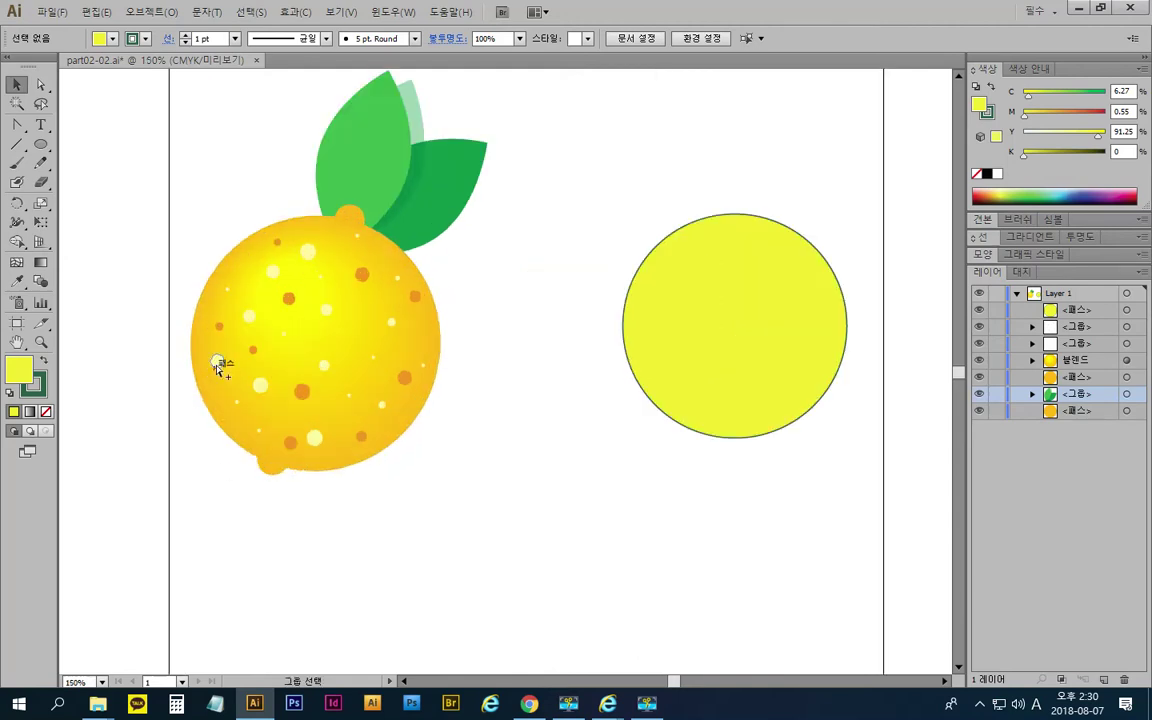
{"action": "left_click_drag", "start_coordinate": [336, 261], "coordinate": [362, 316]}
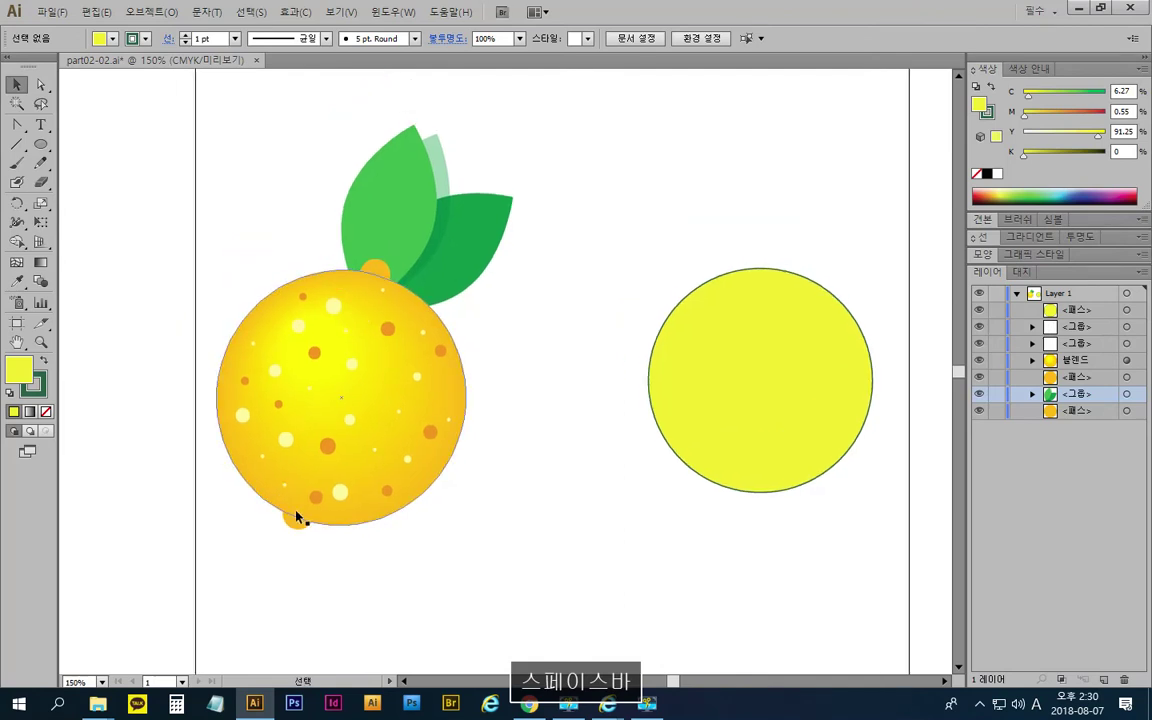
{"action": "left_click_drag", "start_coordinate": [297, 515], "coordinate": [300, 530]}
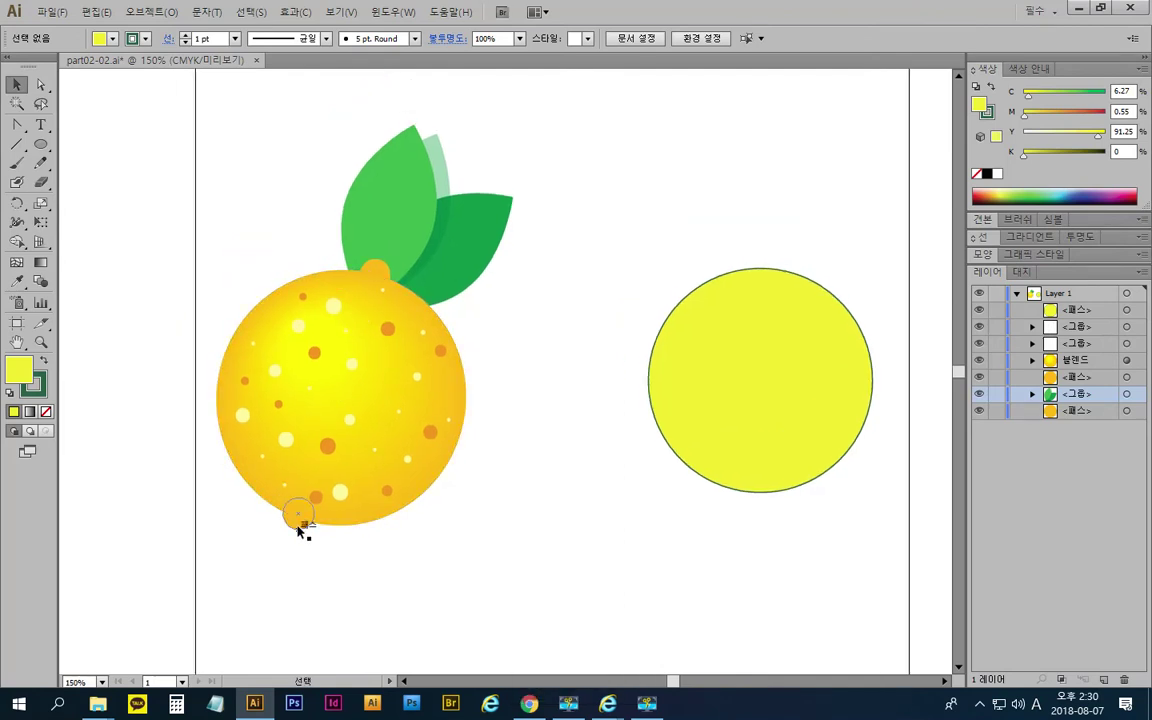
{"action": "left_click_drag", "start_coordinate": [300, 530], "coordinate": [300, 531]}
{"action": "left_click", "coordinate": [40, 143]}
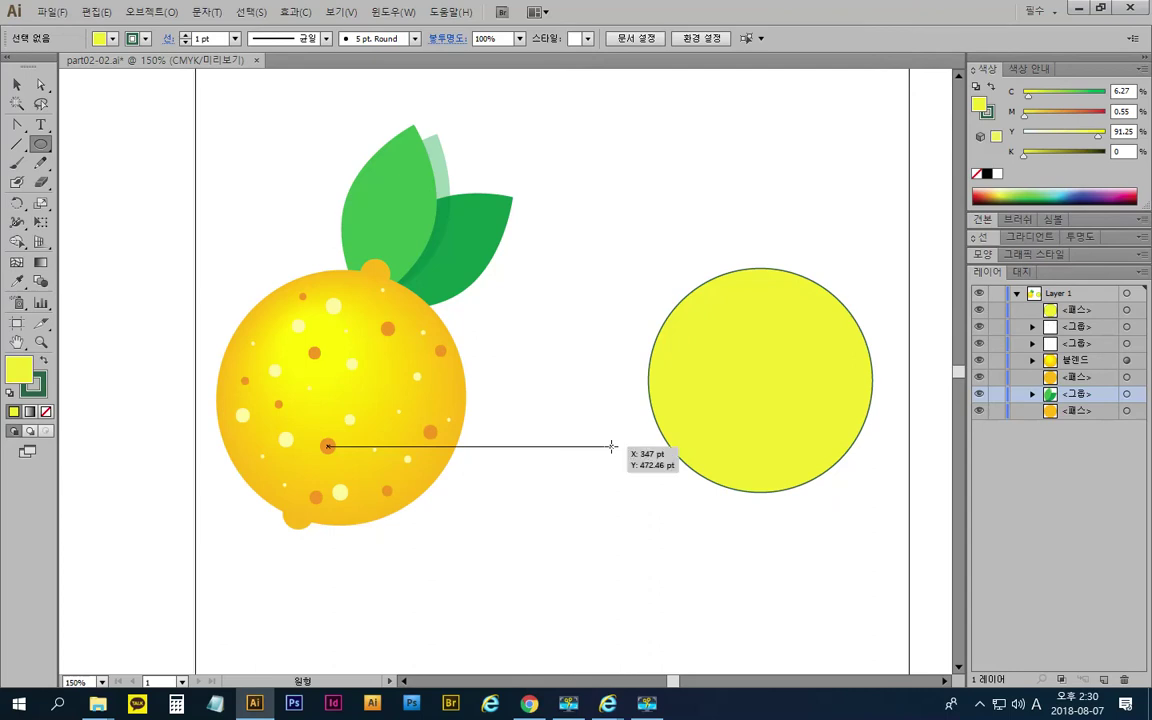
{"action": "left_click_drag", "start_coordinate": [612, 446], "coordinate": [644, 479]}
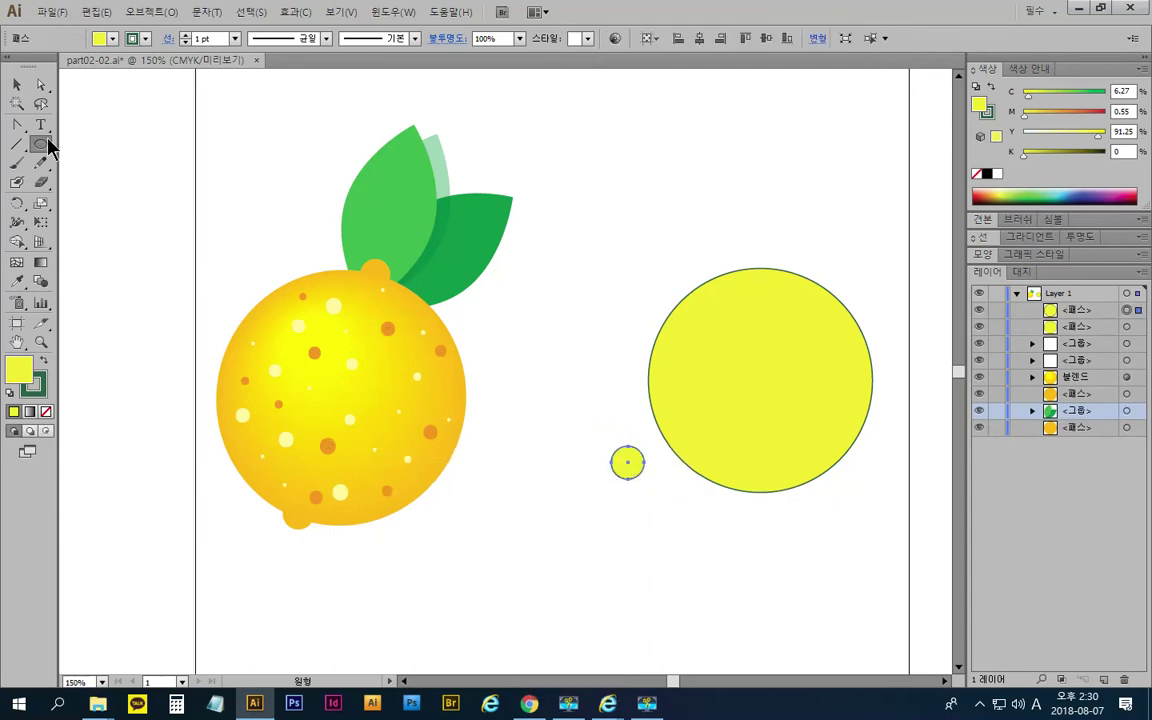
{"action": "left_click", "coordinate": [16, 84]}
{"action": "left_click_drag", "start_coordinate": [642, 478], "coordinate": [701, 484]}
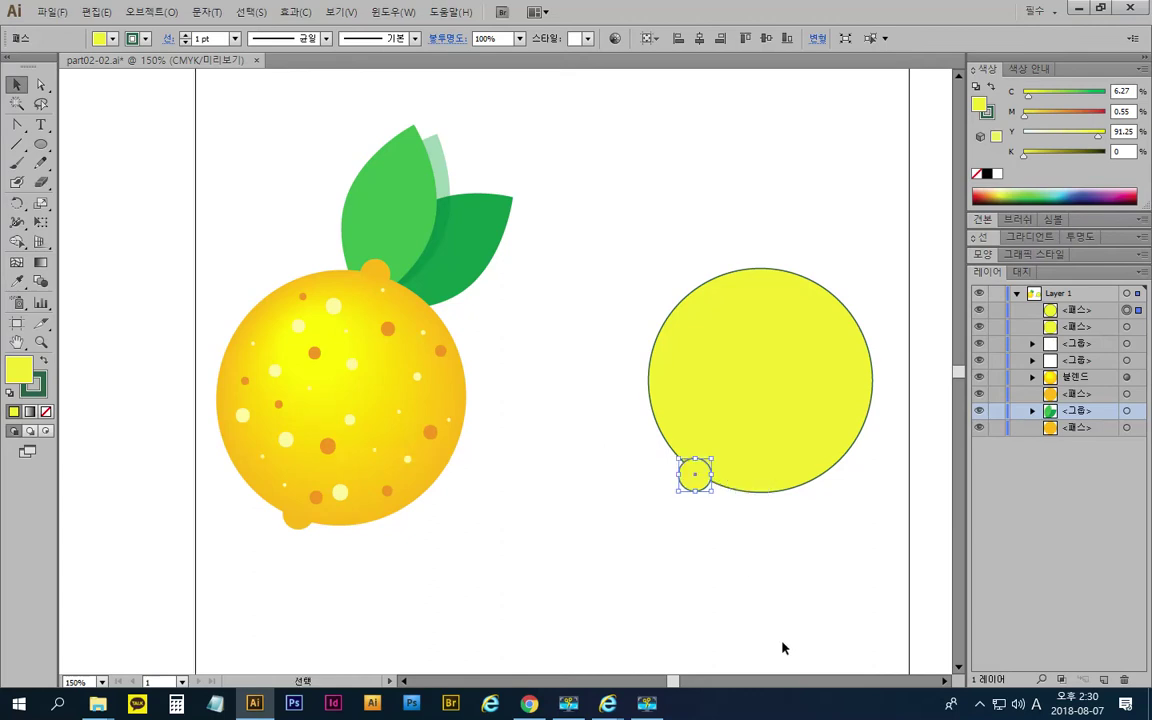
Duplicate the small circle onto the large circle's upper-right edge and adjust both small circles to resemble the lemon's tips
{"action": "key", "text": "space"}
{"action": "left_click_drag", "start_coordinate": [812, 571], "coordinate": [642, 571]}
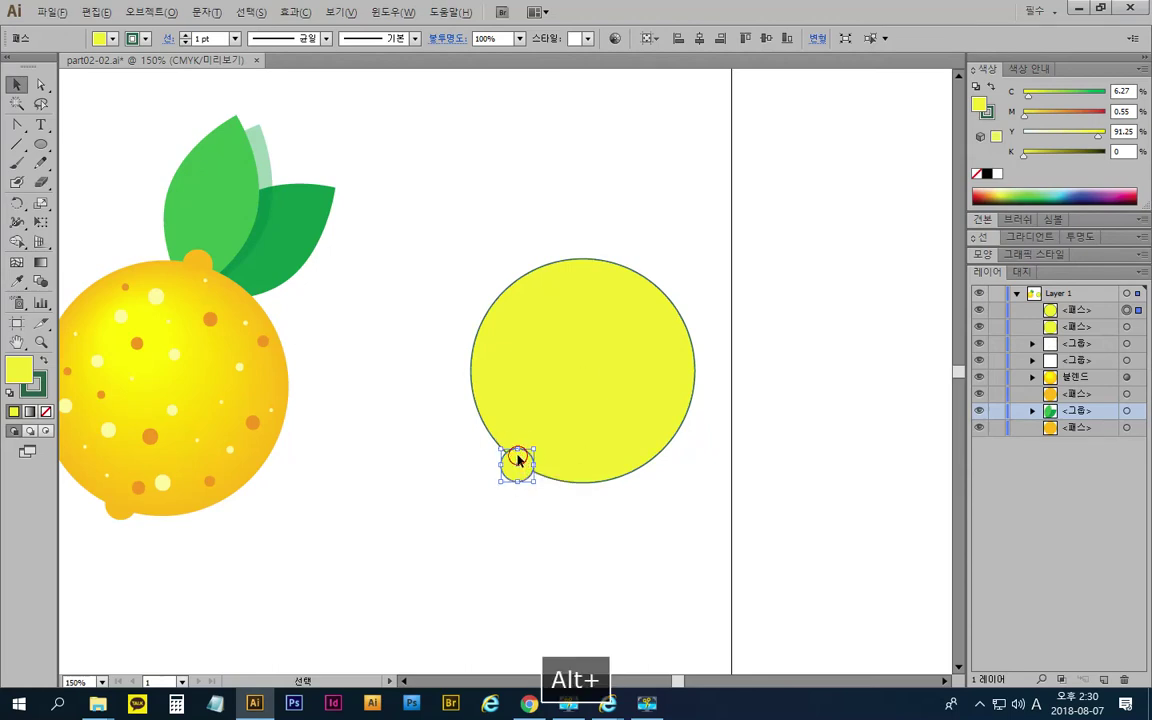
{"action": "left_click_drag", "start_coordinate": [517, 460], "coordinate": [627, 272]}
{"action": "left_click_drag", "start_coordinate": [514, 476], "coordinate": [543, 491]}
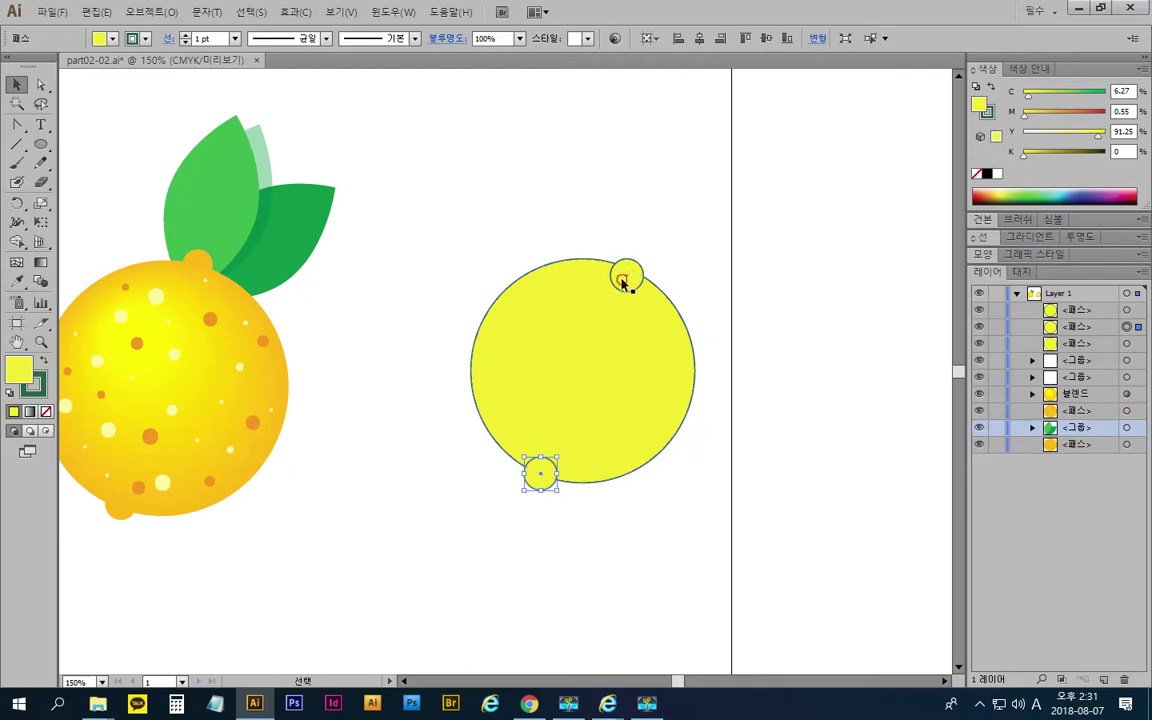
{"action": "left_click_drag", "start_coordinate": [623, 281], "coordinate": [598, 264]}
{"action": "left_click", "coordinate": [728, 497]}
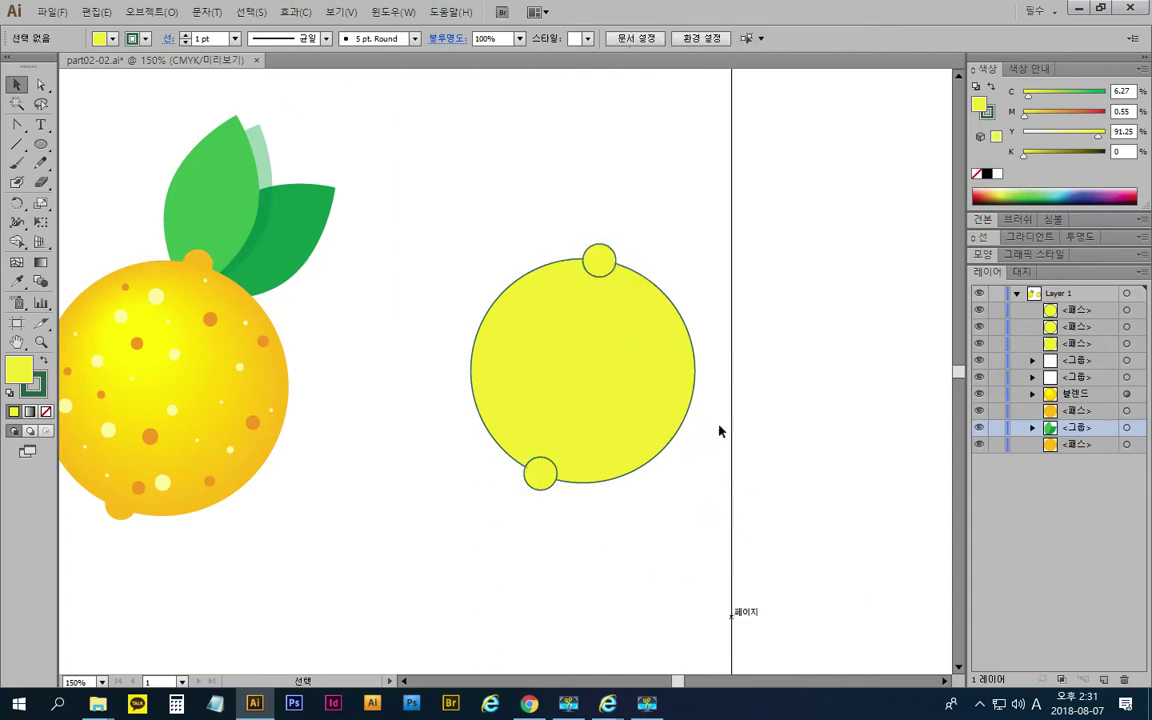
{"action": "left_click_drag", "start_coordinate": [606, 250], "coordinate": [647, 268]}
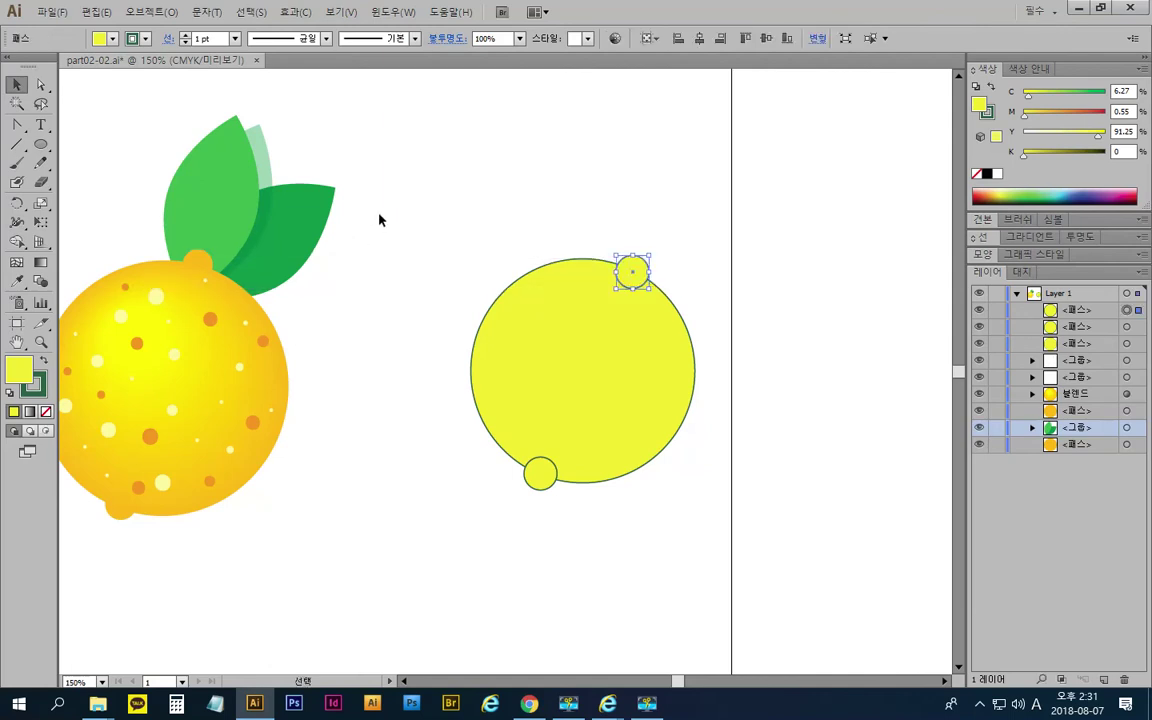
Nudge the upper small circle slightly outward, and reposition all three yellow circles together beside the lemon
{"action": "left_click_drag", "start_coordinate": [411, 206], "coordinate": [753, 614]}
{"action": "left_click_drag", "start_coordinate": [630, 406], "coordinate": [623, 297]}
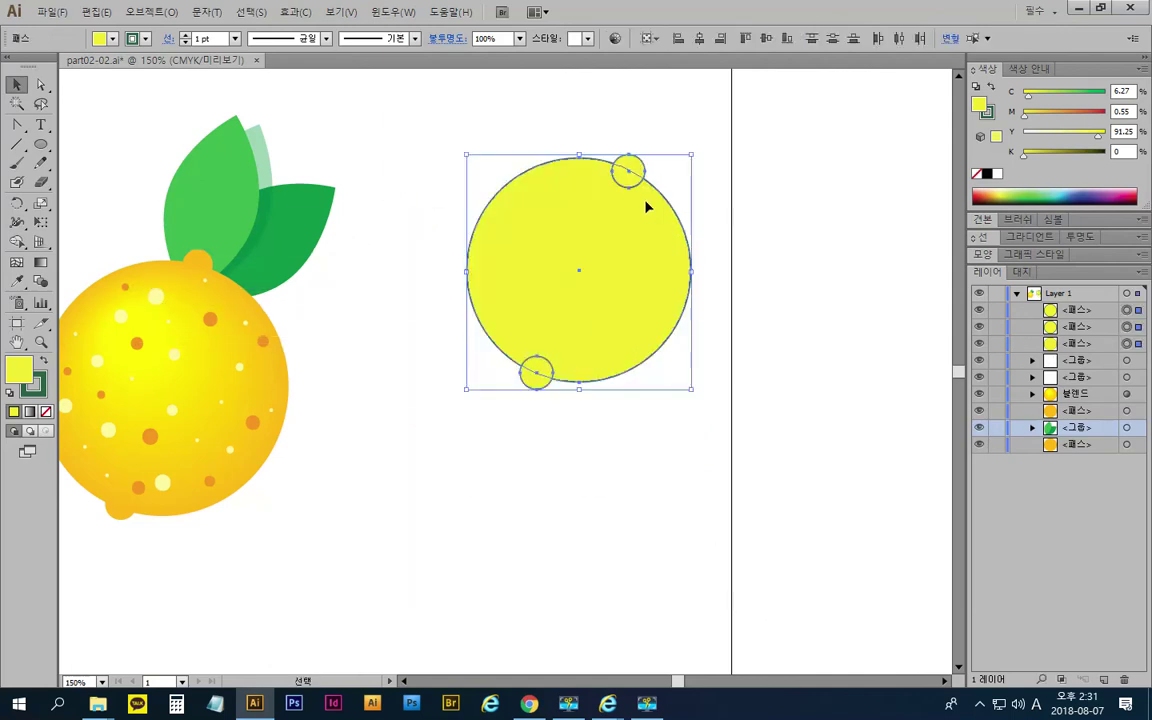
{"action": "left_click", "coordinate": [660, 172]}
{"action": "left_click_drag", "start_coordinate": [636, 172], "coordinate": [633, 168]}
{"action": "left_click", "coordinate": [746, 329]}
{"action": "left_click_drag", "start_coordinate": [437, 121], "coordinate": [625, 358]}
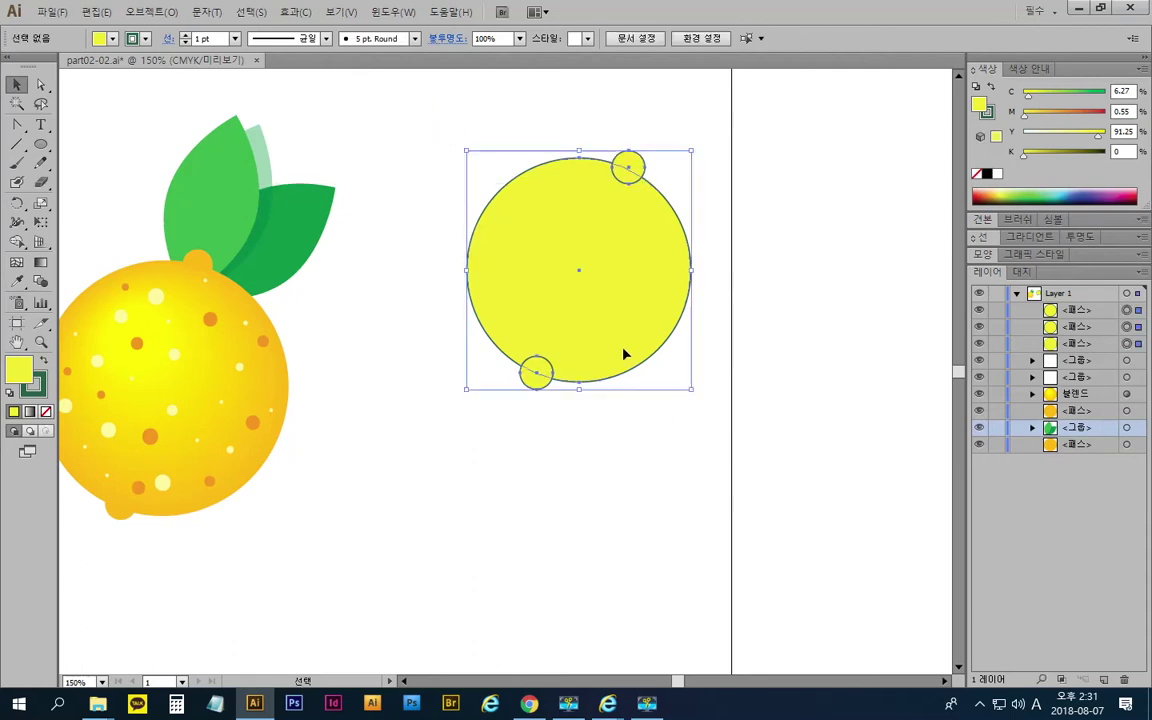
{"action": "left_click_drag", "start_coordinate": [603, 294], "coordinate": [605, 412]}
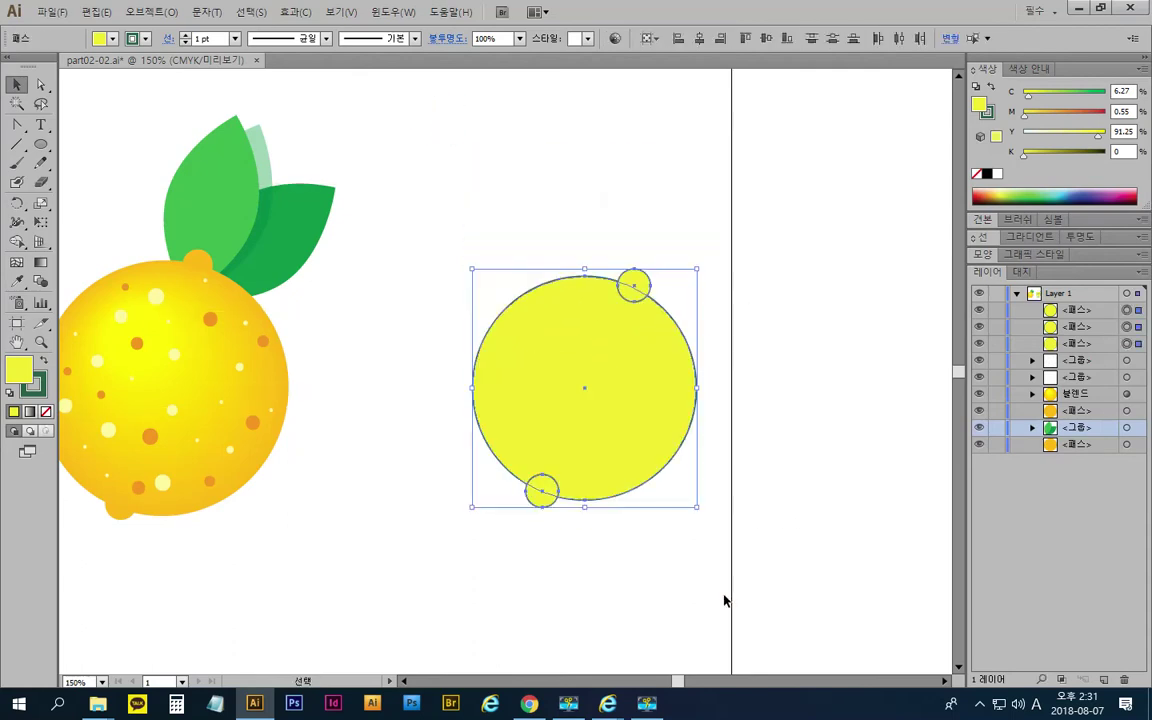
{"action": "left_click", "coordinate": [725, 601]}
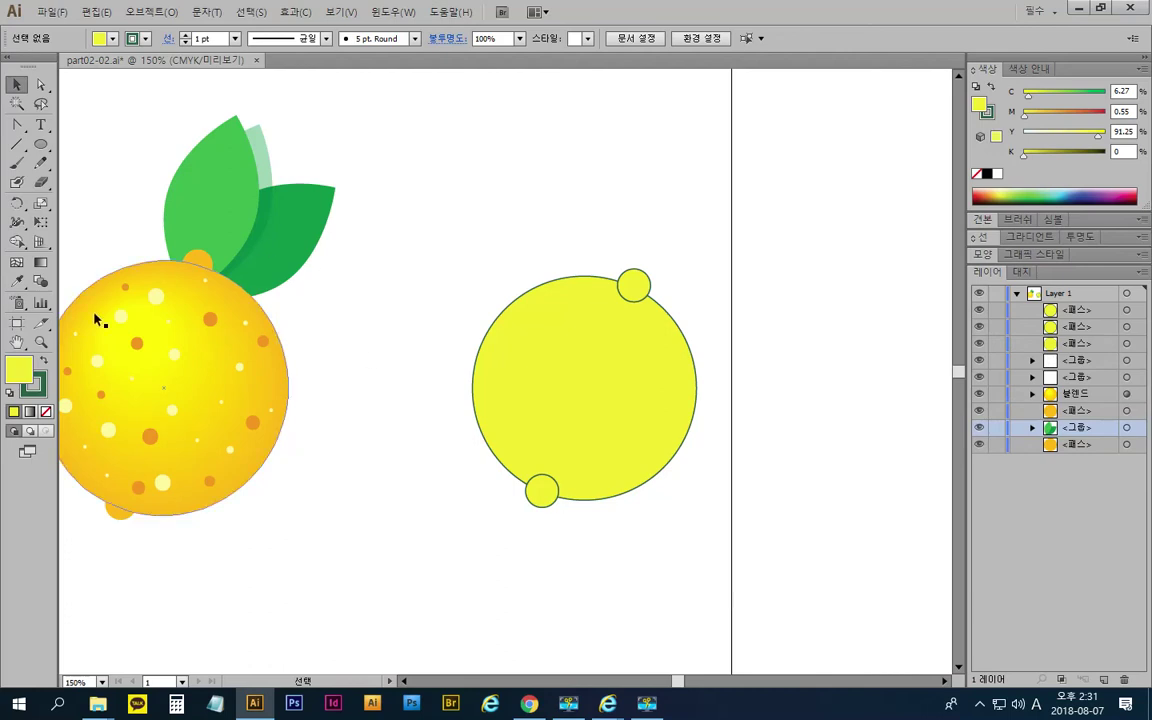
Remove the stroke from all three yellow circles and deselect them
{"action": "left_click_drag", "start_coordinate": [436, 200], "coordinate": [701, 536]}
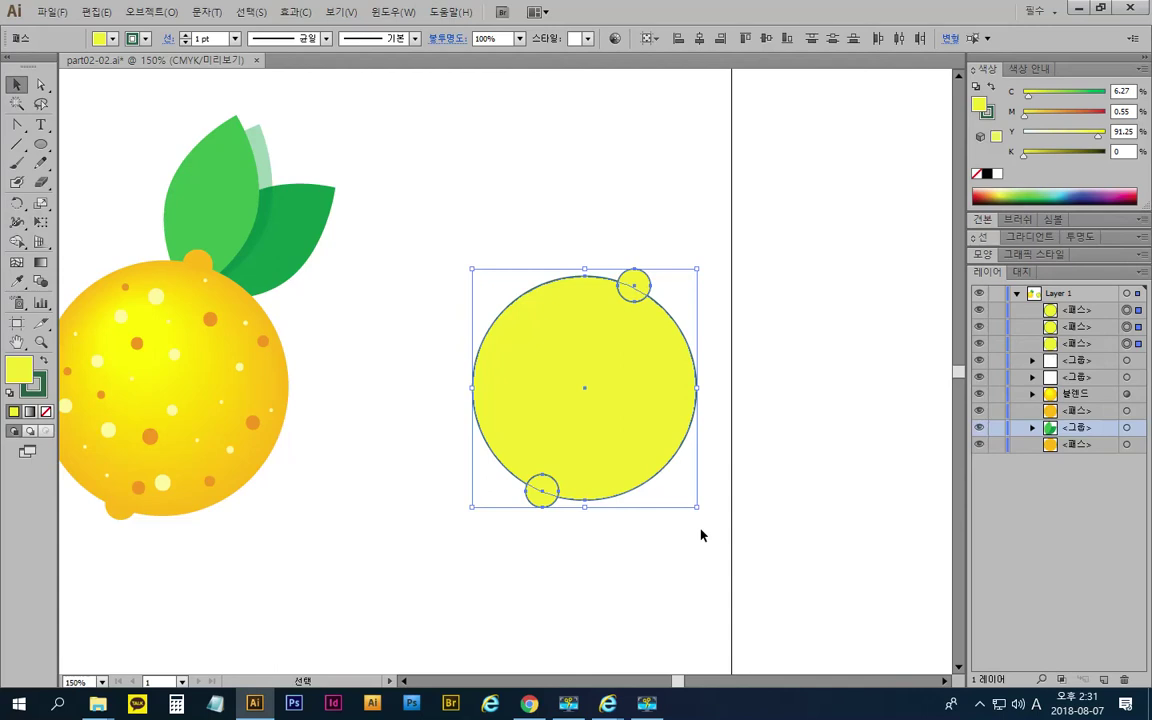
{"action": "left_click", "coordinate": [41, 390]}
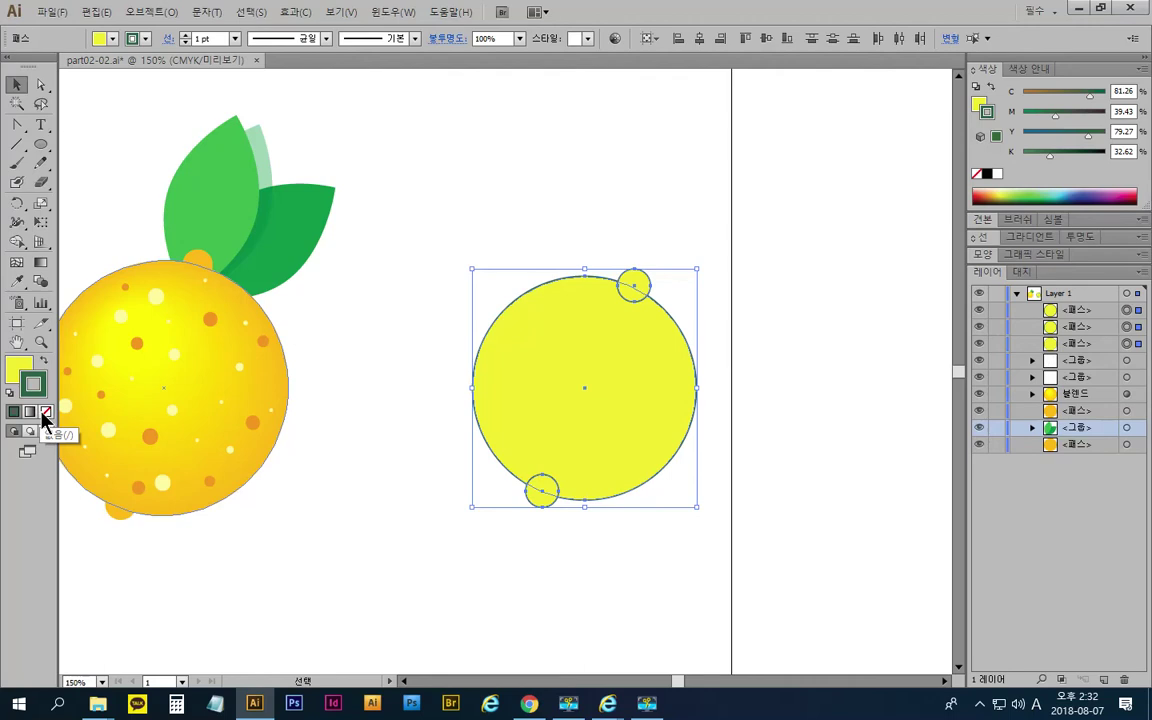
{"action": "left_click", "coordinate": [42, 412]}
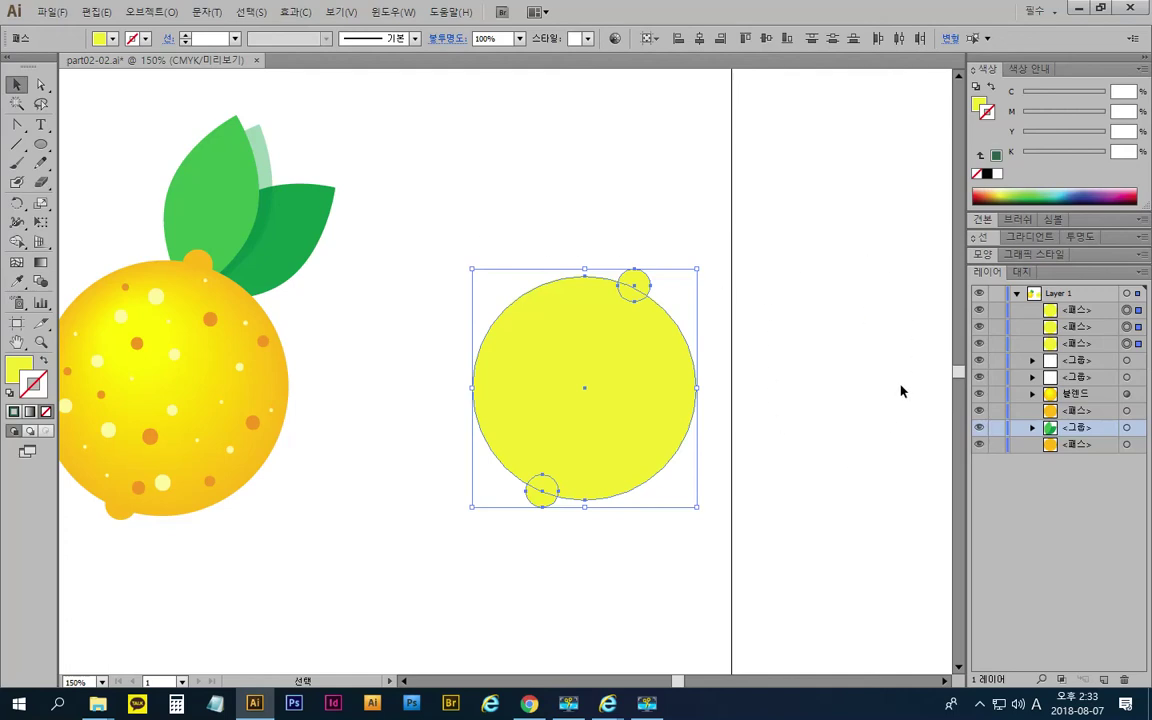
{"action": "left_click", "coordinate": [813, 360]}
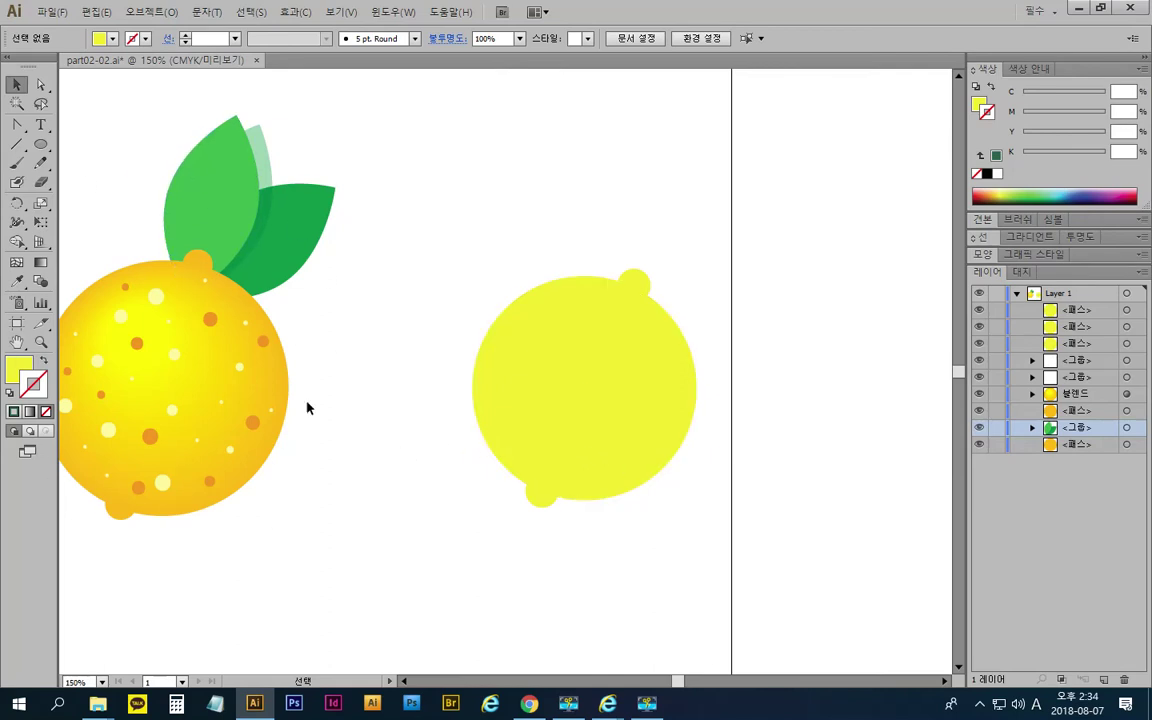
Apply the default linear gradient as the fill of the large yellow circle
{"action": "left_click_drag", "start_coordinate": [334, 473], "coordinate": [445, 455]}
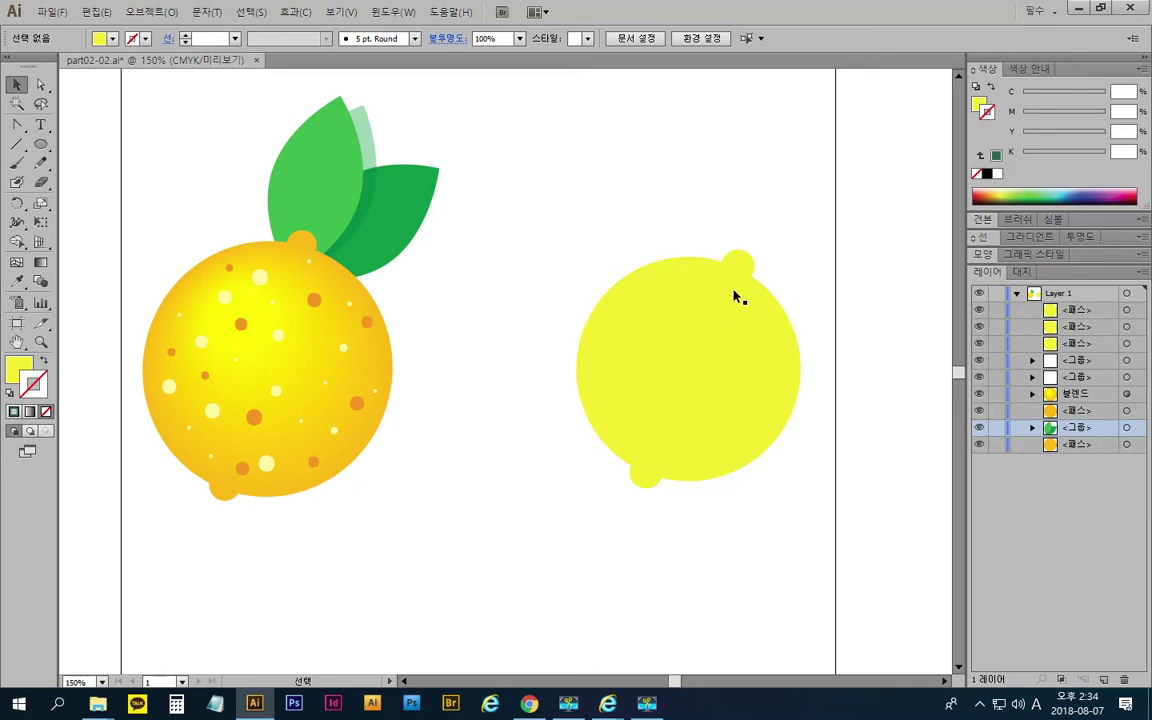
{"action": "left_click", "coordinate": [660, 298]}
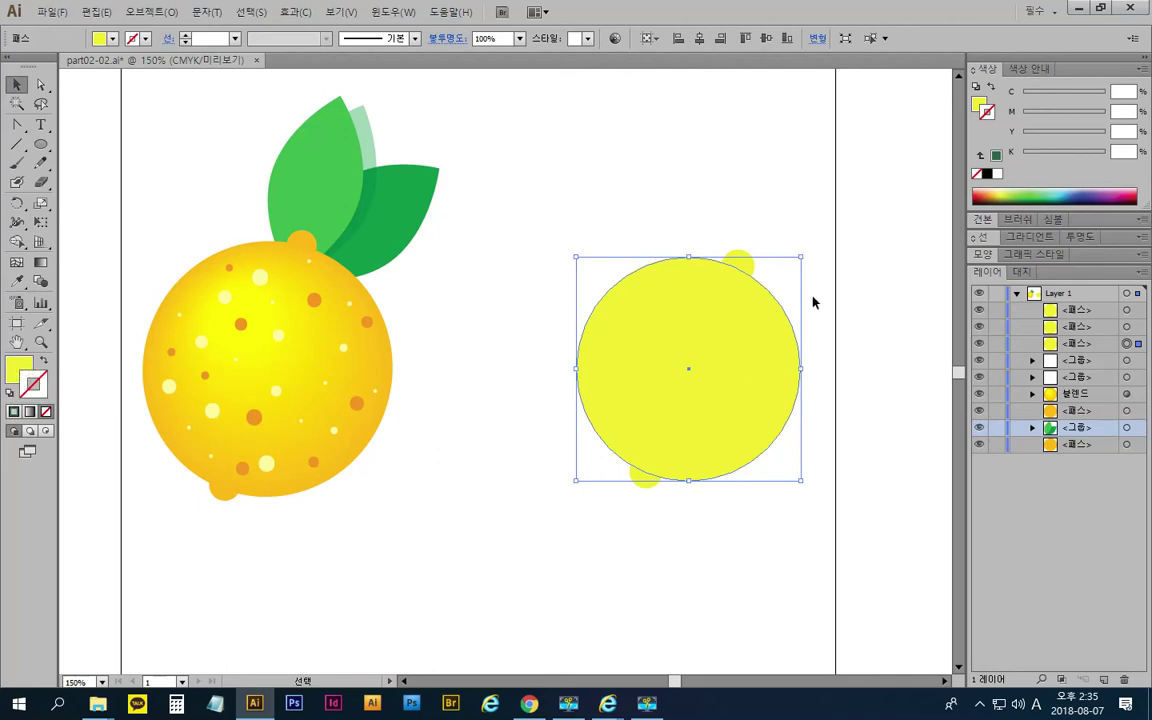
{"action": "left_click", "coordinate": [20, 368]}
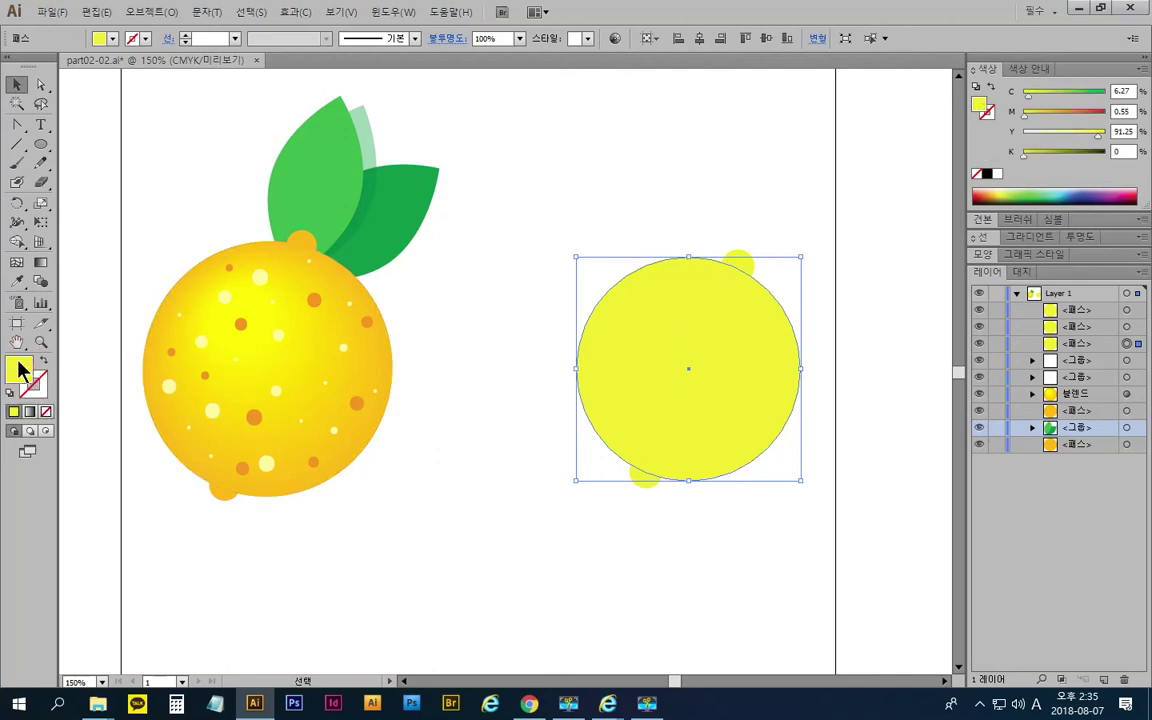
{"action": "left_click", "coordinate": [30, 412]}
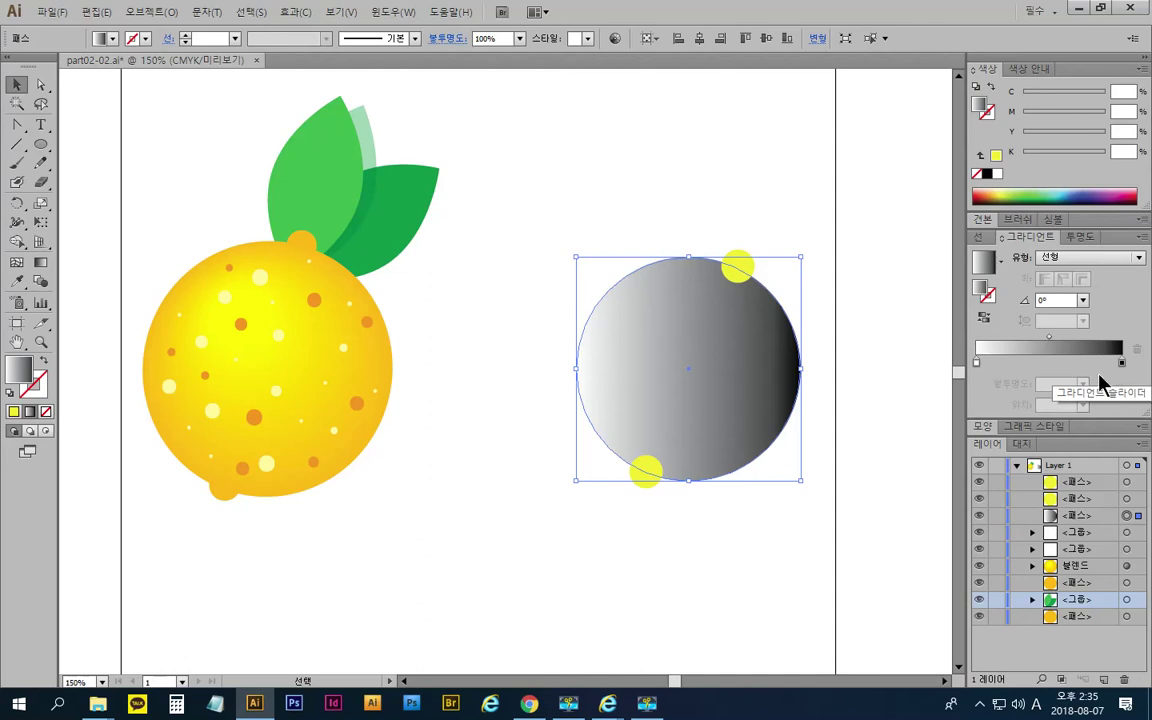
Switch the gradient's white start stop to CMYK and set its colour to C 0, M 0, Y 100, K 0
{"action": "double_click", "coordinate": [976, 364]}
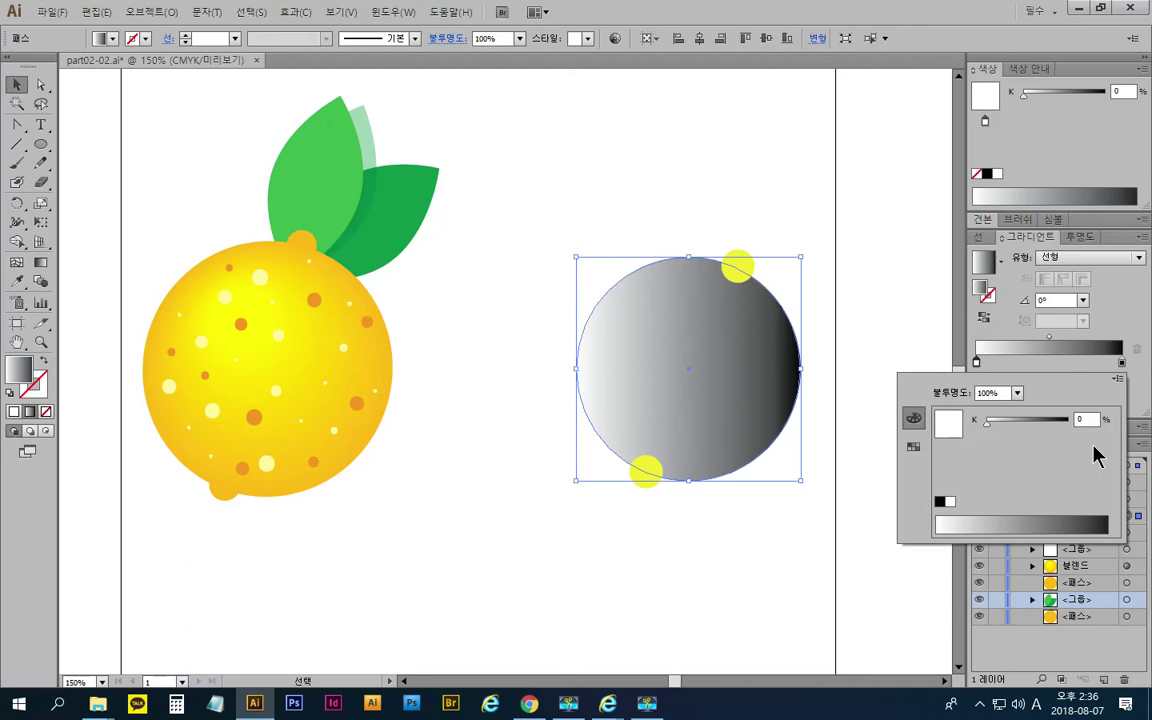
{"action": "left_click", "coordinate": [1119, 381]}
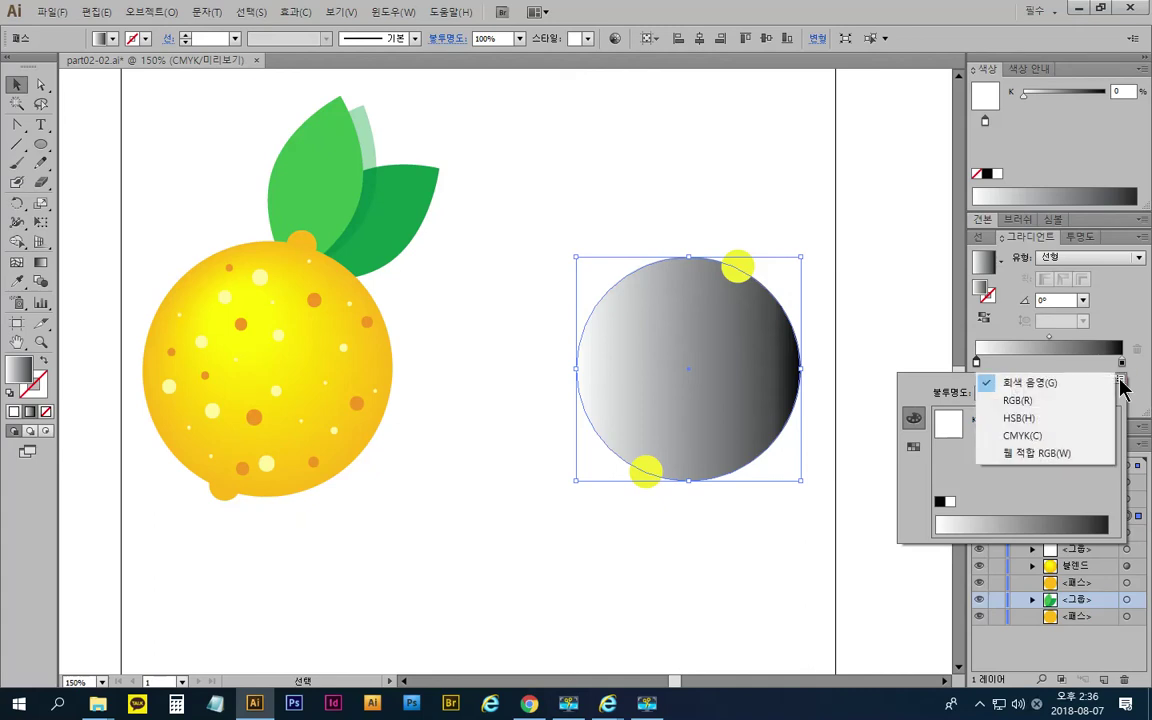
{"action": "left_click", "coordinate": [1049, 438]}
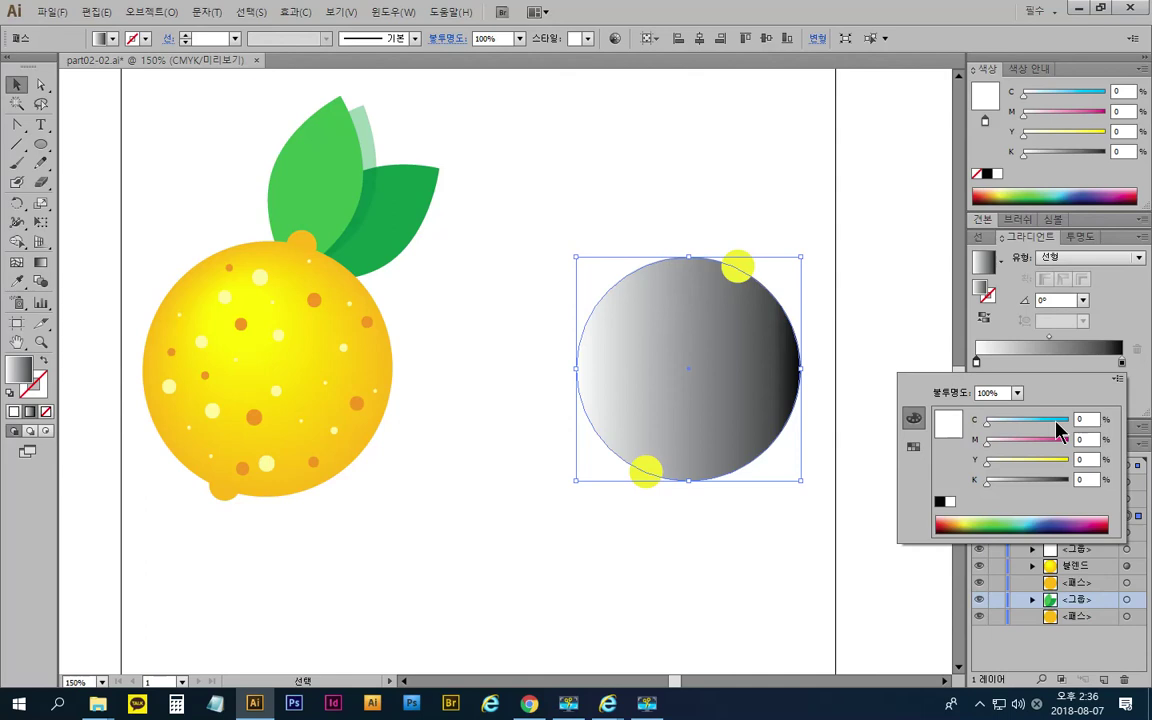
{"action": "left_click", "coordinate": [1118, 379]}
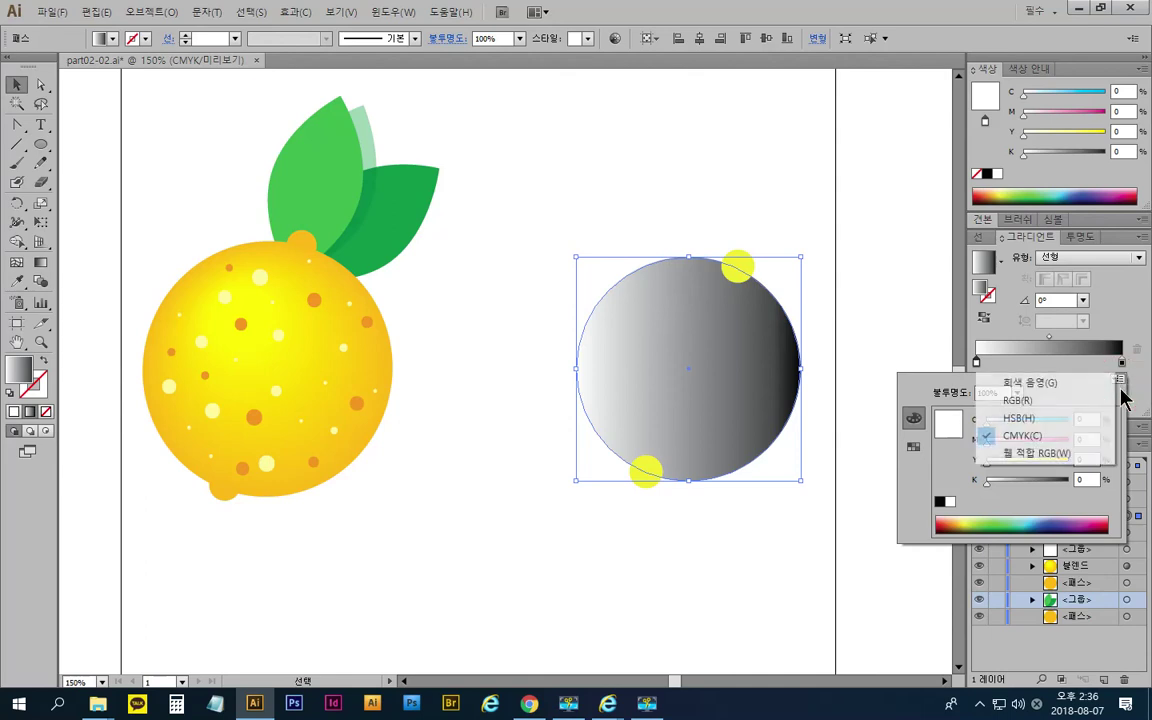
{"action": "left_click", "coordinate": [1030, 436]}
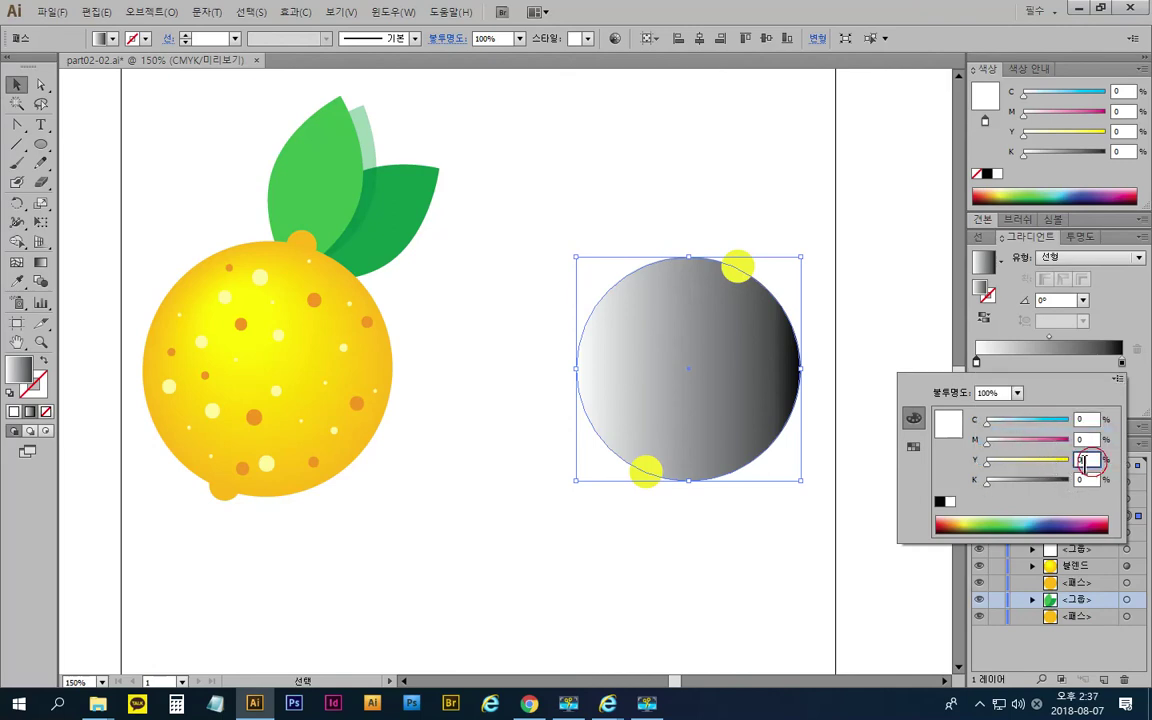
{"action": "left_click", "coordinate": [1080, 461]}
{"action": "type", "text": "100"}
{"action": "left_click", "coordinate": [1088, 439]}
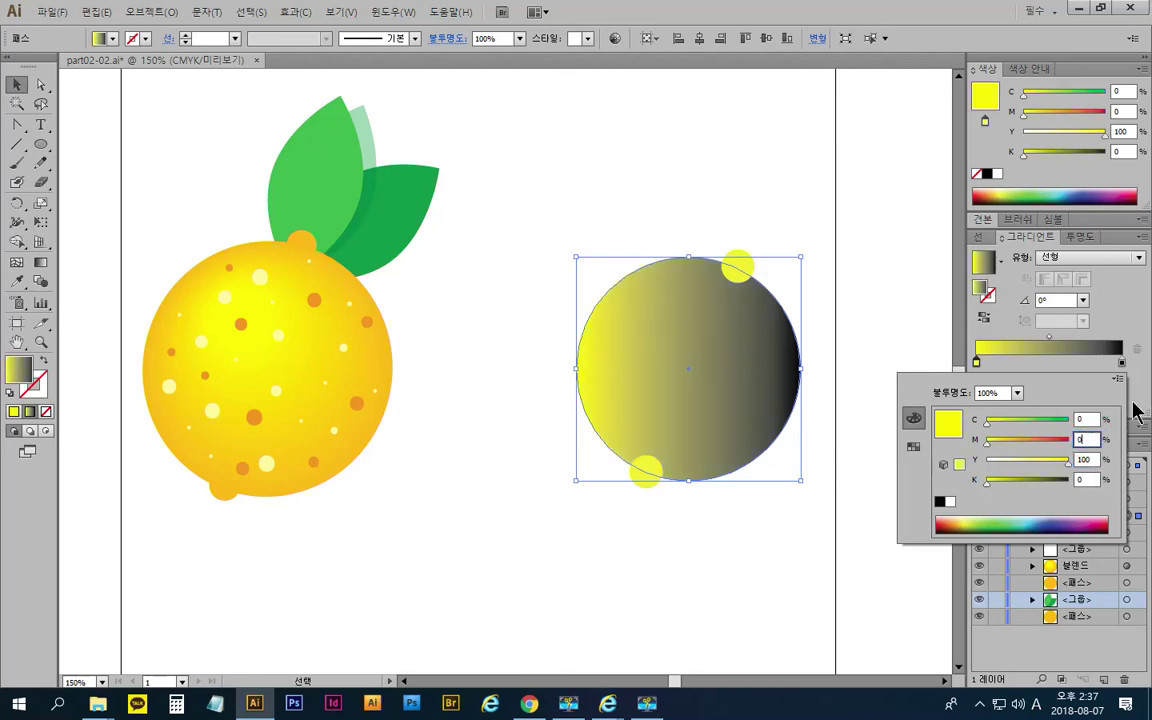
{"action": "left_click", "coordinate": [1022, 366]}
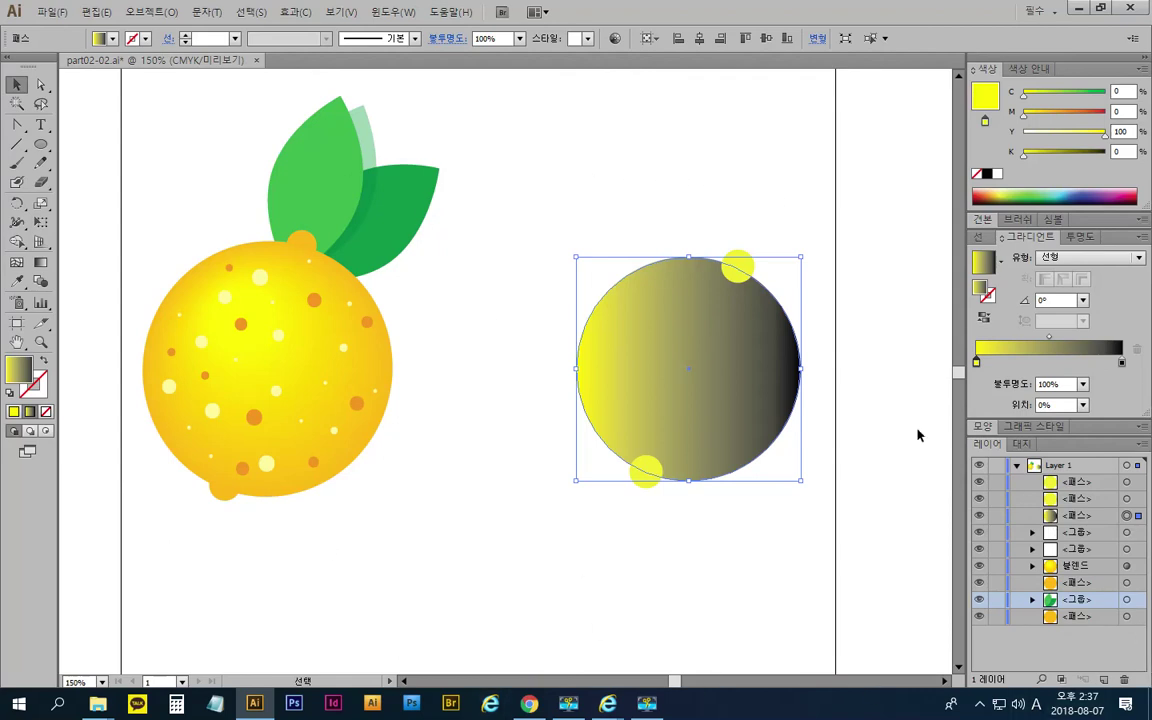
Switch the gradient's black end stop to CMYK and set its colour to C 0, M 20, Y 100, K 0
{"action": "double_click", "coordinate": [1121, 363]}
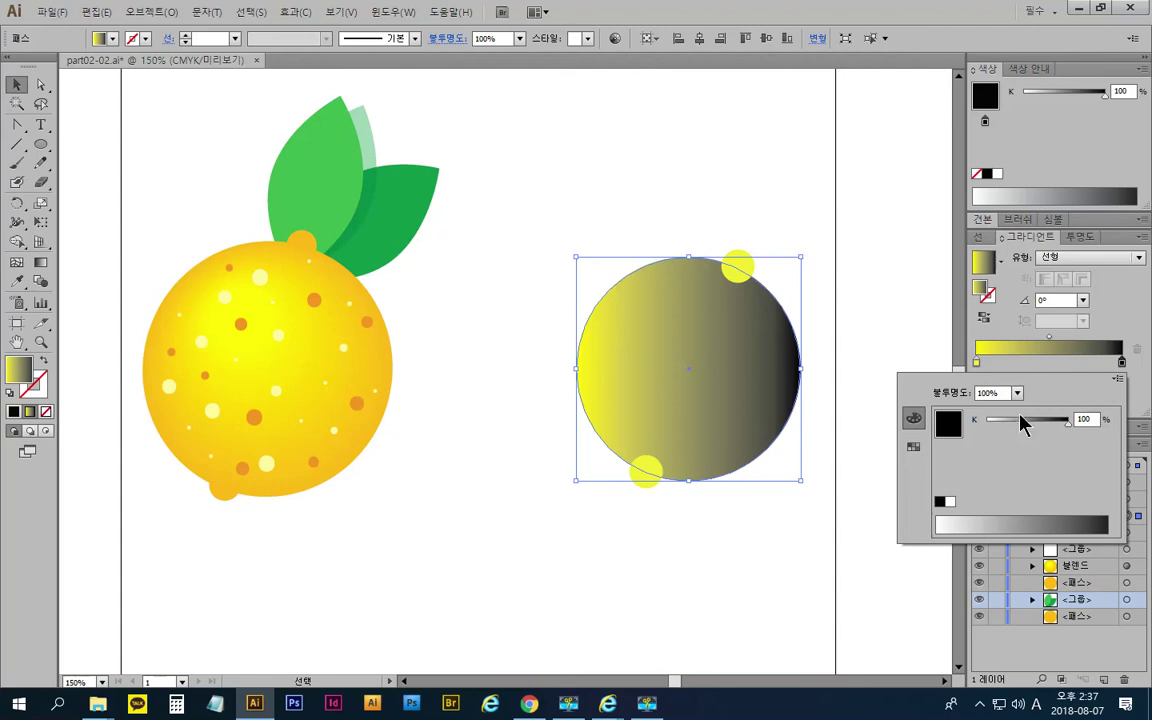
{"action": "left_click", "coordinate": [1118, 379]}
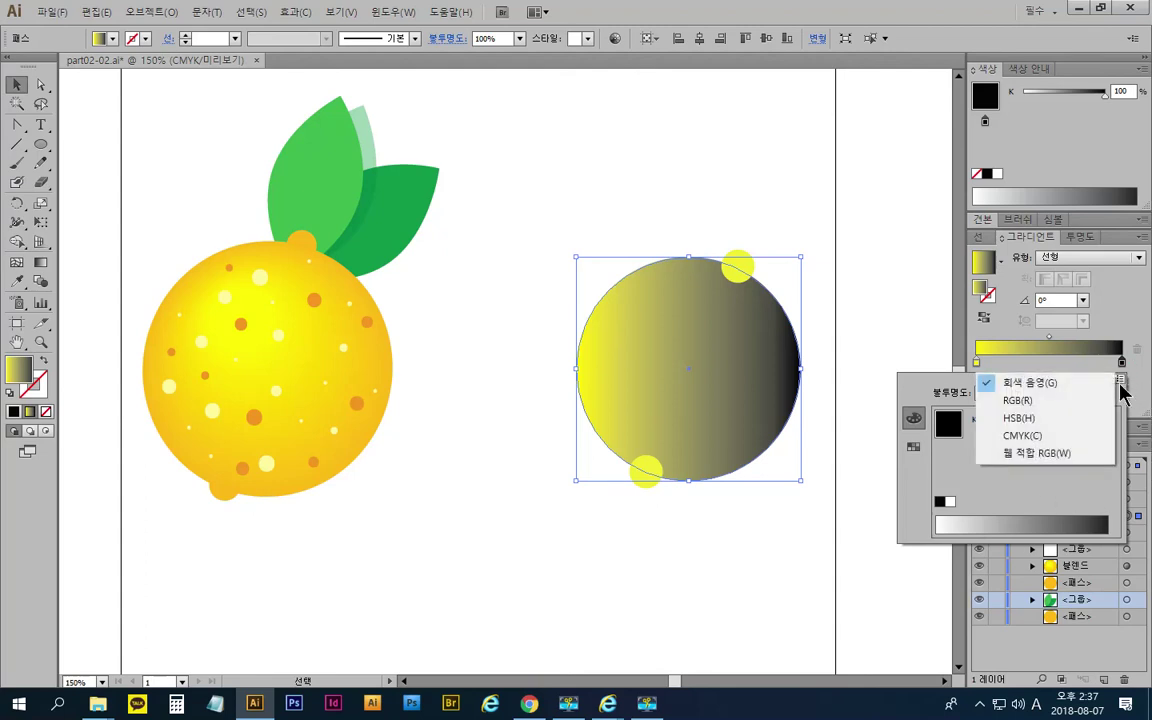
{"action": "left_click", "coordinate": [1038, 436]}
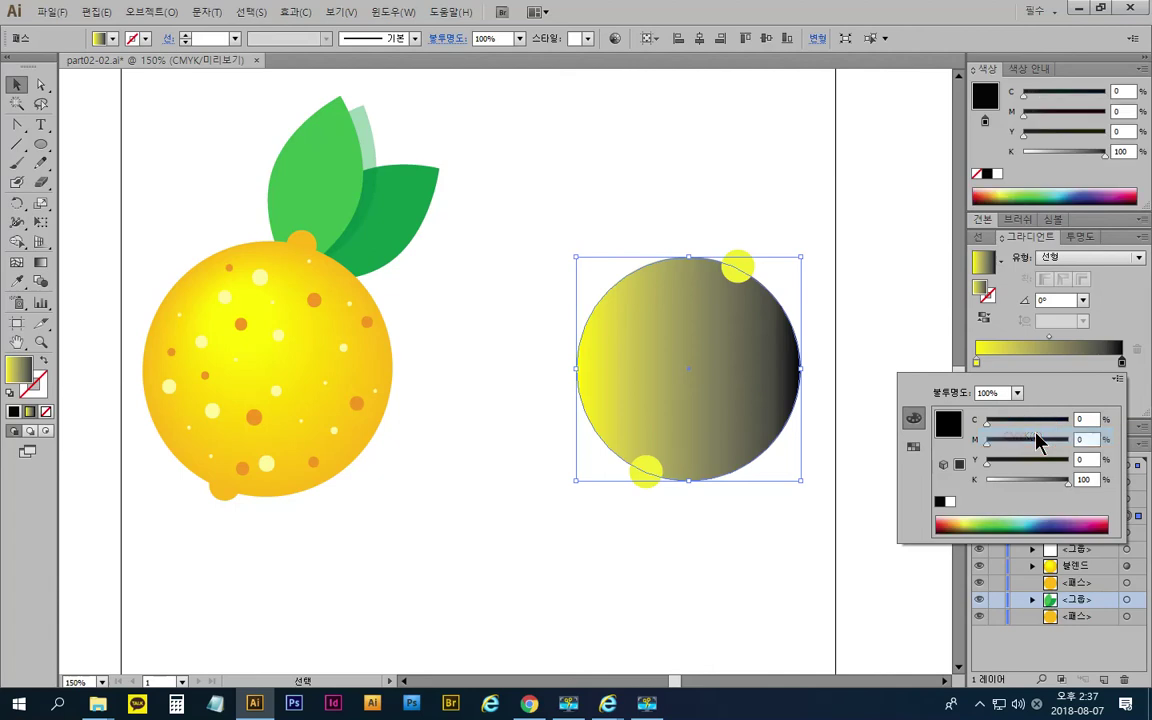
{"action": "left_click", "coordinate": [1085, 479]}
{"action": "type", "text": "0"}
{"action": "key", "text": "Tab"}
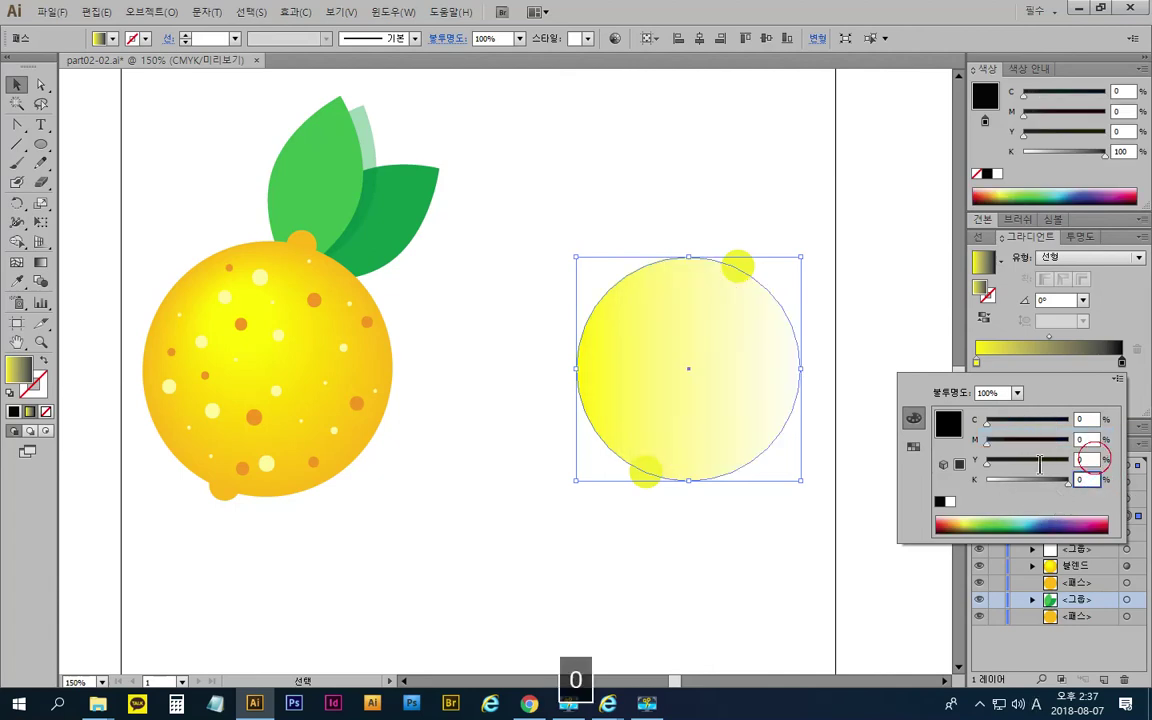
{"action": "left_click", "coordinate": [1090, 460]}
{"action": "type", "text": "100"}
{"action": "key", "text": "shift+Tab"}
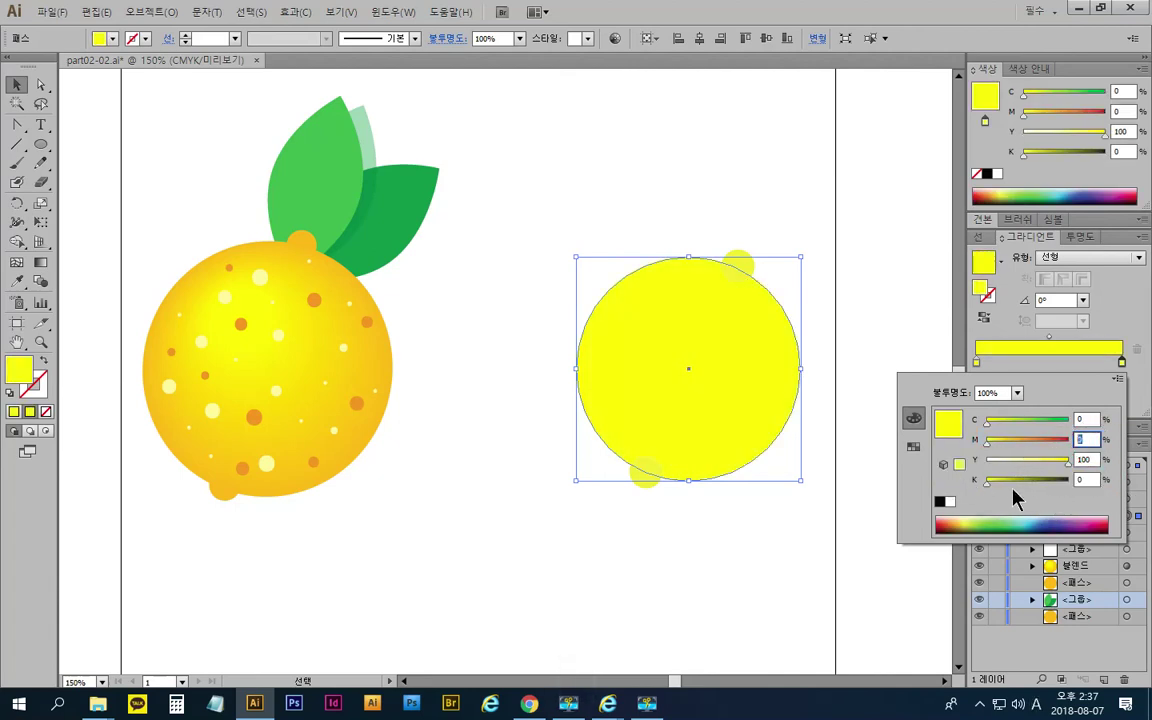
{"action": "type", "text": "20"}
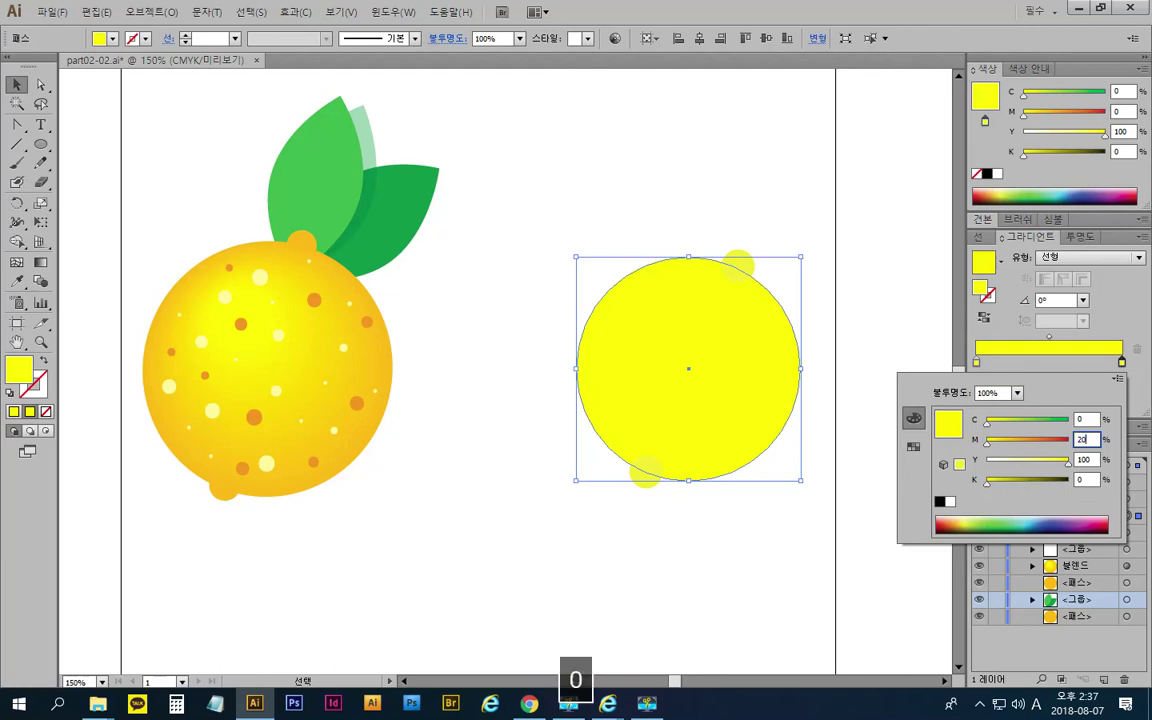
{"action": "left_click", "coordinate": [1089, 419]}
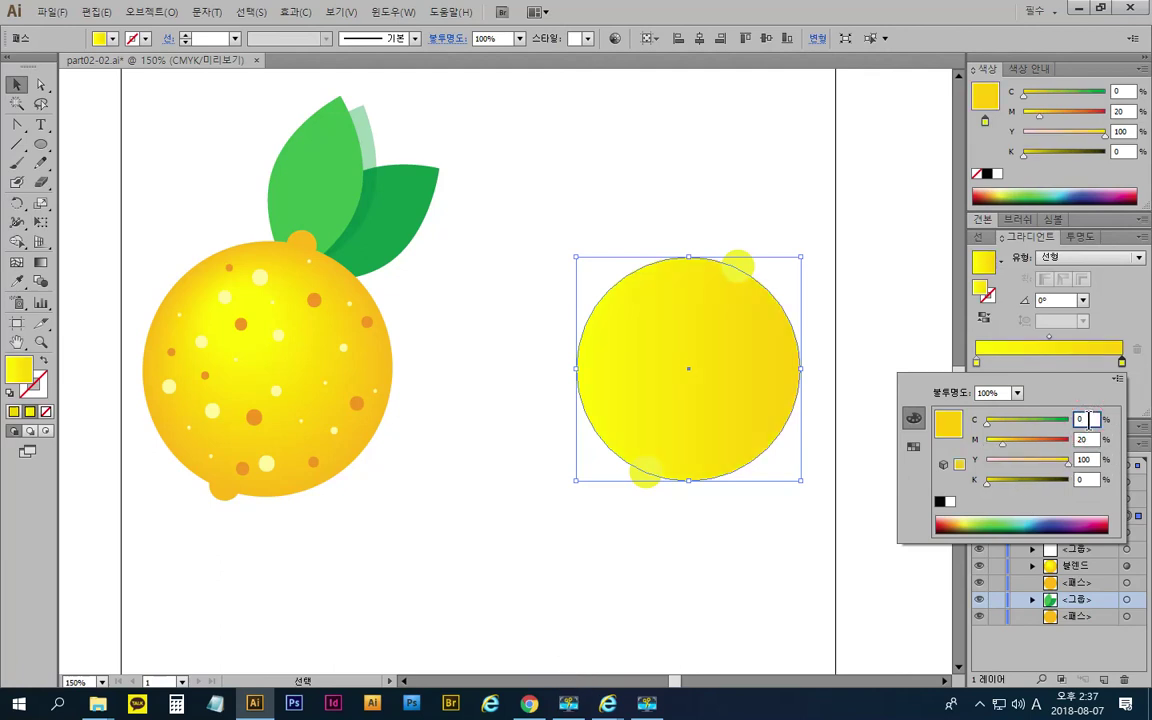
Set the end stop's magenta to 30% and close its colour settings
{"action": "key", "text": "Tab"}
{"action": "type", "text": "30"}
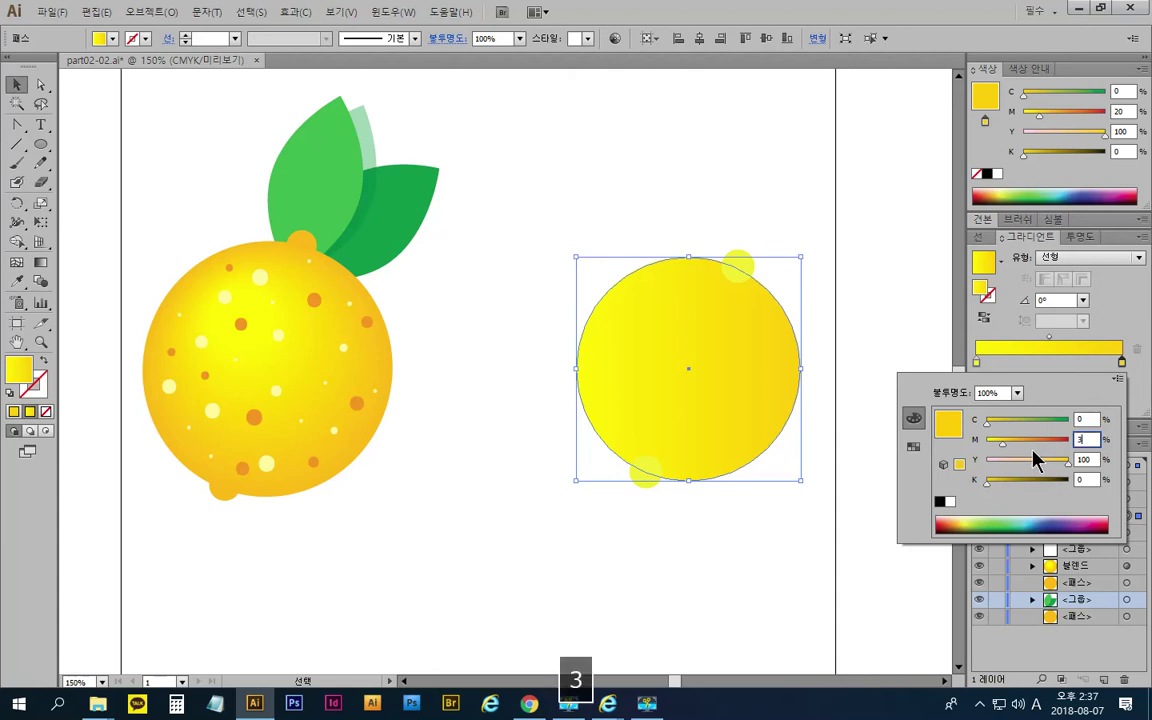
{"action": "left_click", "coordinate": [1089, 419]}
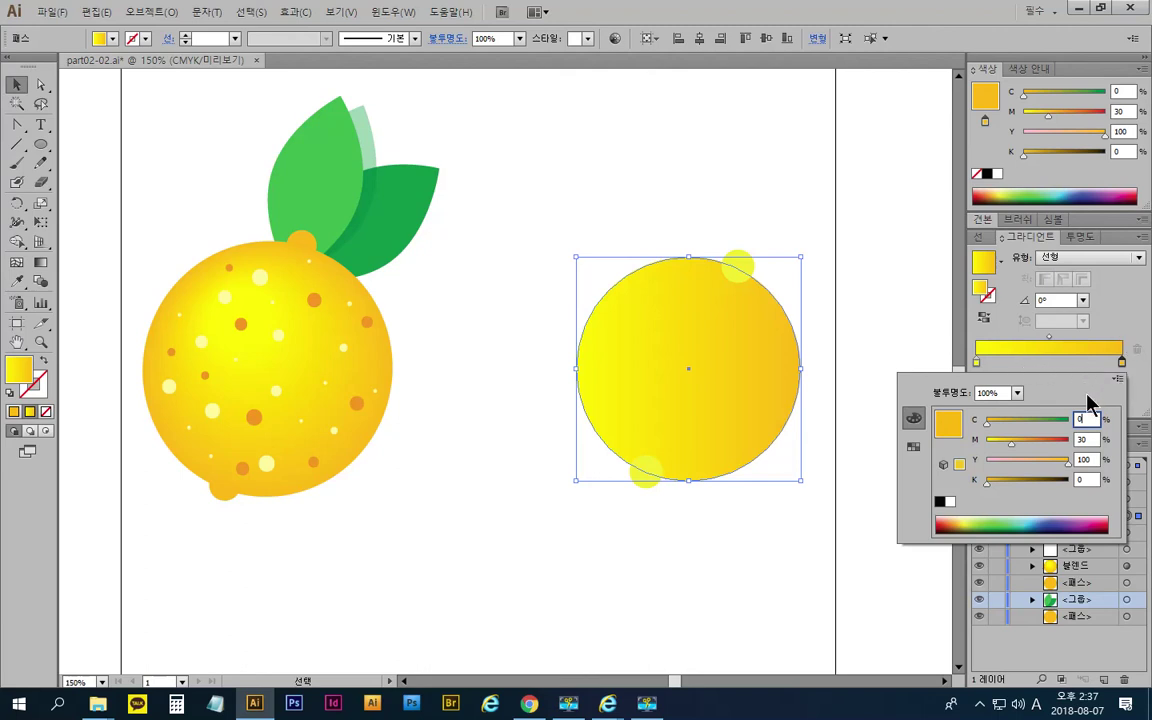
{"action": "left_click", "coordinate": [1146, 391]}
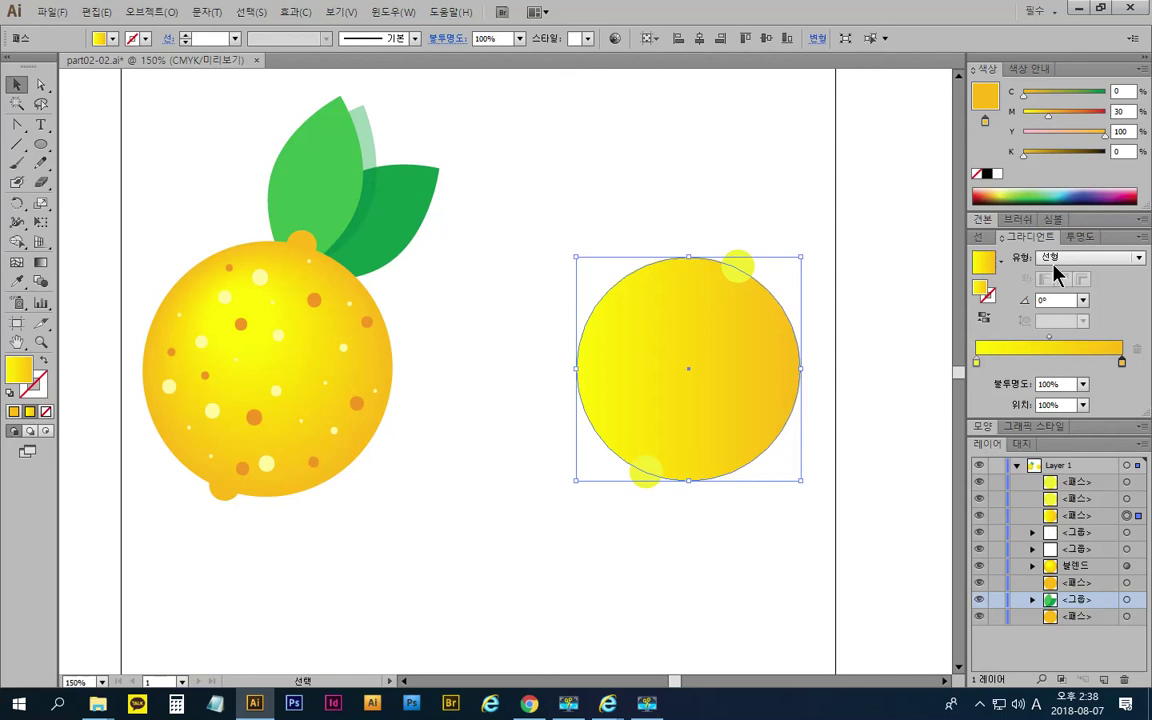
Change the large circle's gradient type to radial and activate the Gradient tool
{"action": "left_click", "coordinate": [1138, 259]}
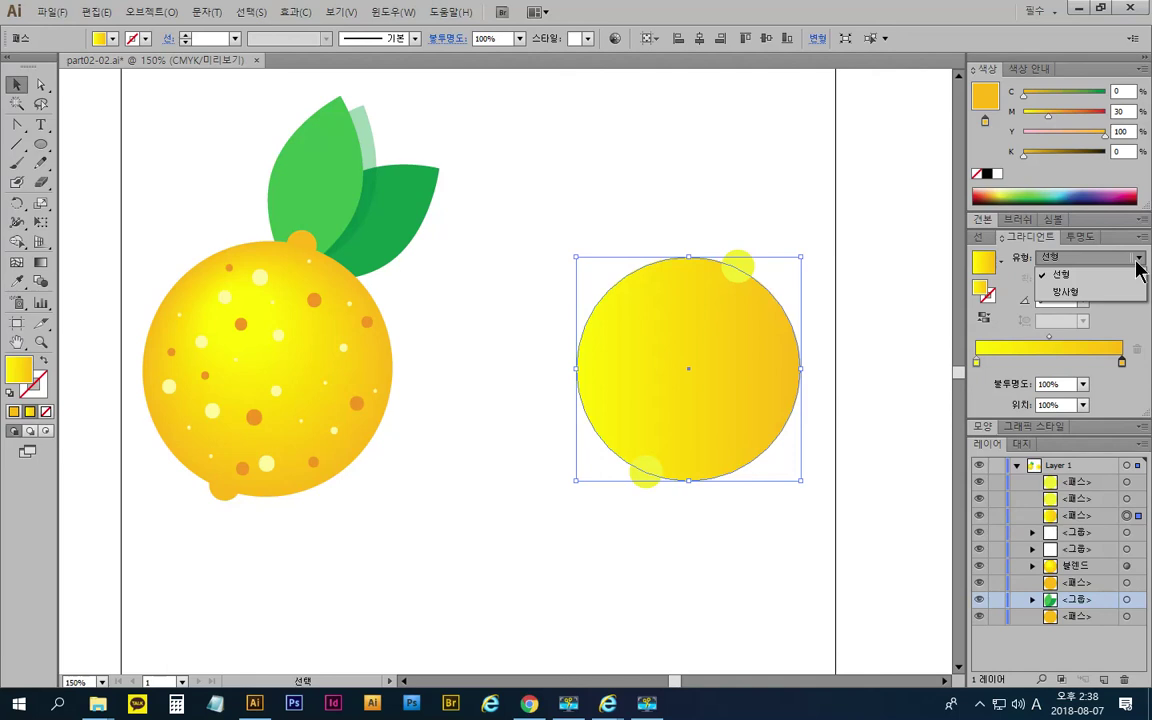
{"action": "left_click", "coordinate": [1075, 292]}
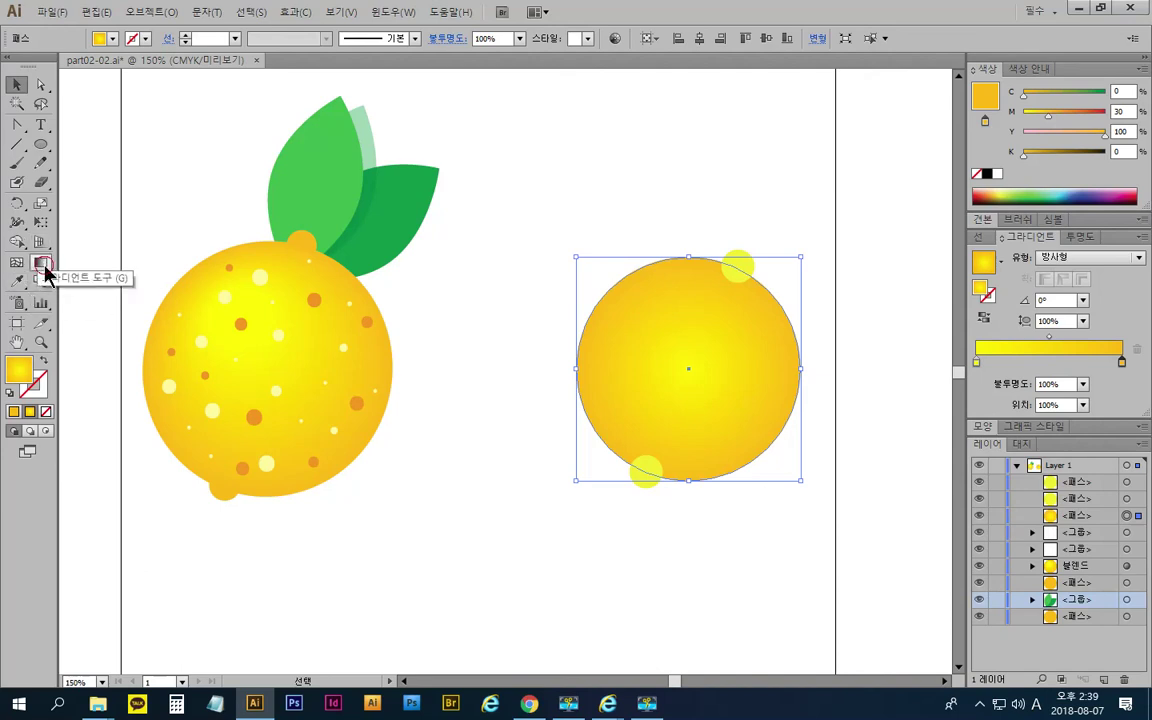
{"action": "left_click", "coordinate": [41, 264]}
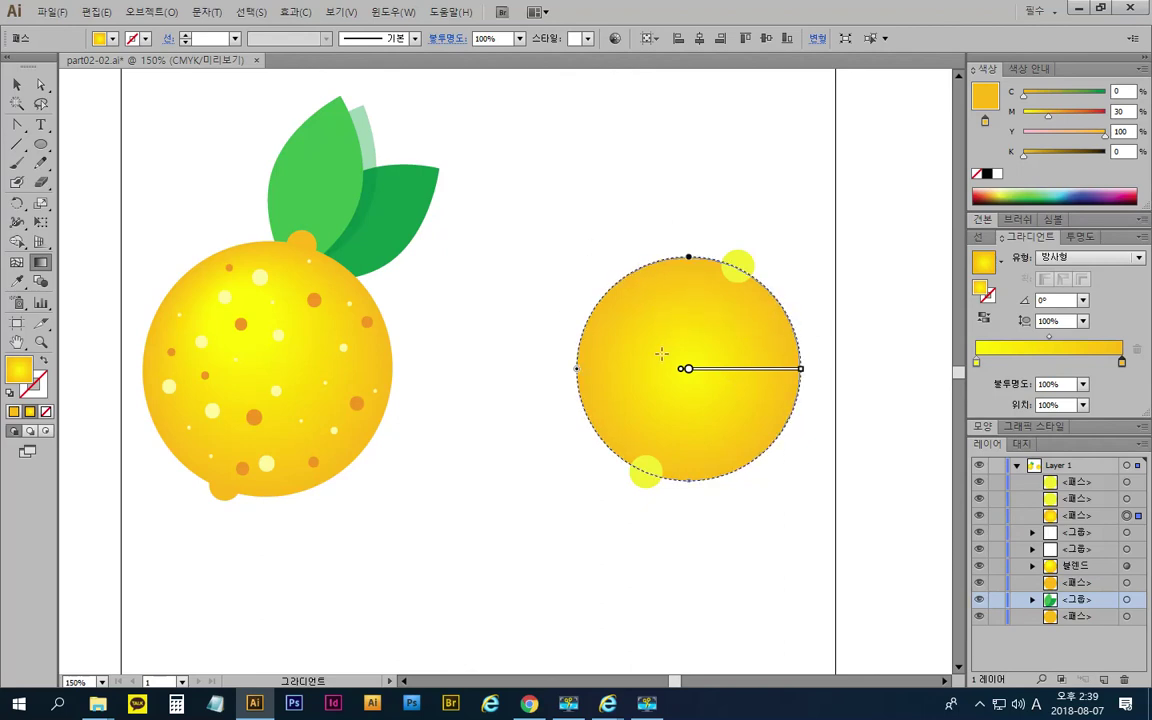
Try several centres, directions and lengths for the radial gradient across the large circle
{"action": "mouse_move", "coordinate": [722, 376]}
{"action": "left_click_drag", "start_coordinate": [690, 302], "coordinate": [624, 406]}
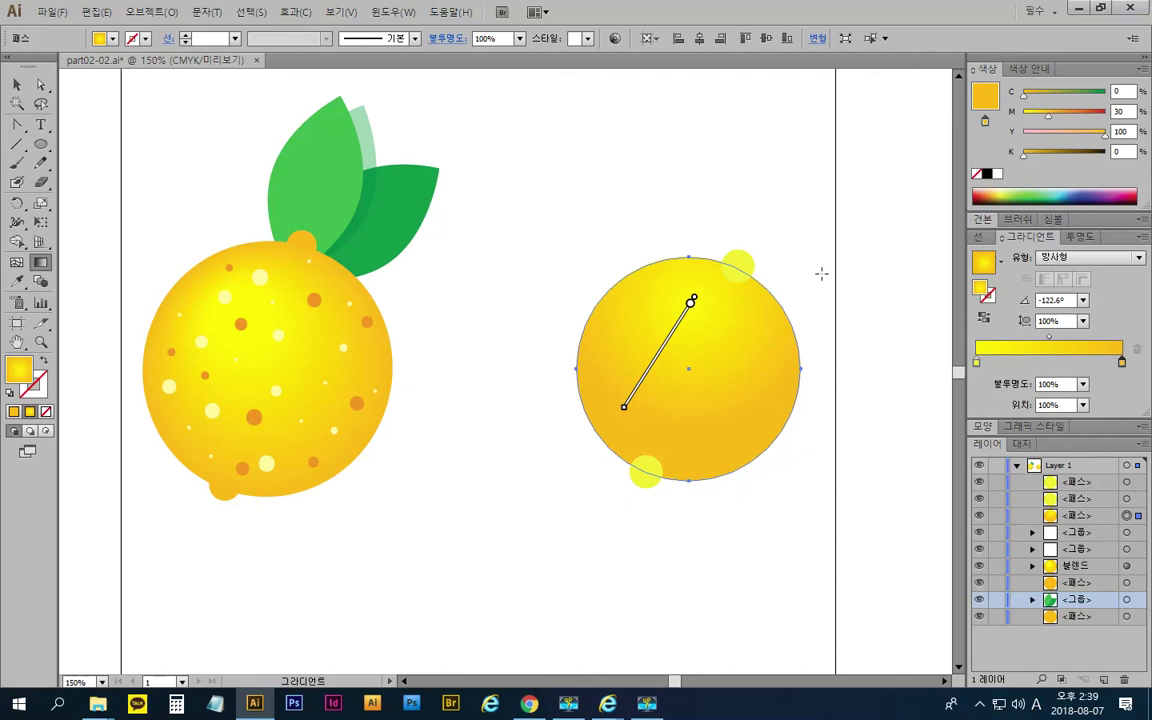
{"action": "mouse_move", "coordinate": [705, 292]}
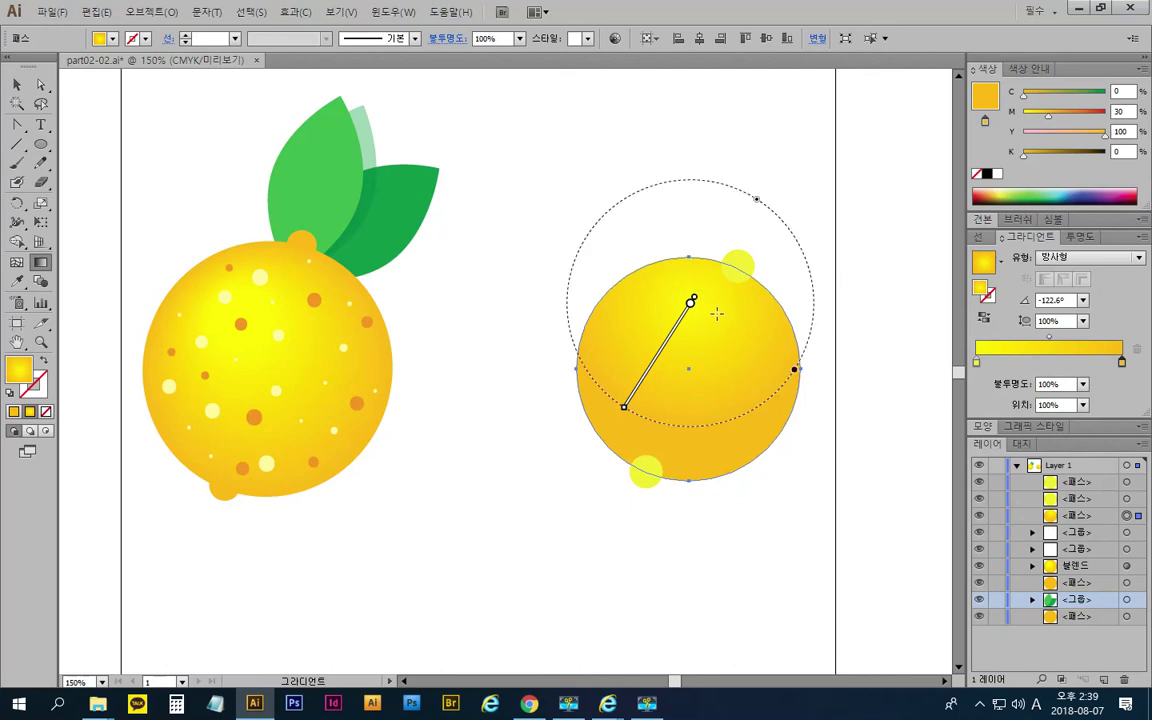
{"action": "mouse_move", "coordinate": [717, 314]}
{"action": "left_mouse_down"}
{"action": "mouse_move", "coordinate": [658, 416]}
{"action": "mouse_move", "coordinate": [634, 437]}
{"action": "mouse_move", "coordinate": [636, 426]}
{"action": "left_mouse_up"}
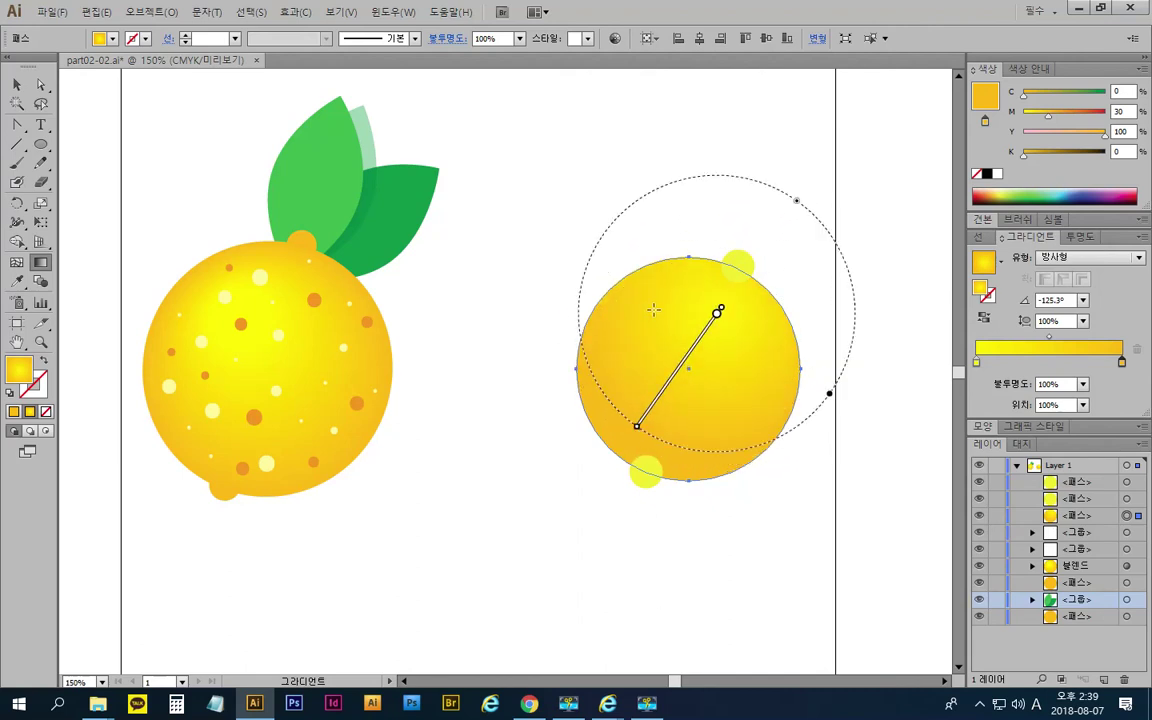
{"action": "left_click_drag", "start_coordinate": [655, 310], "coordinate": [619, 425]}
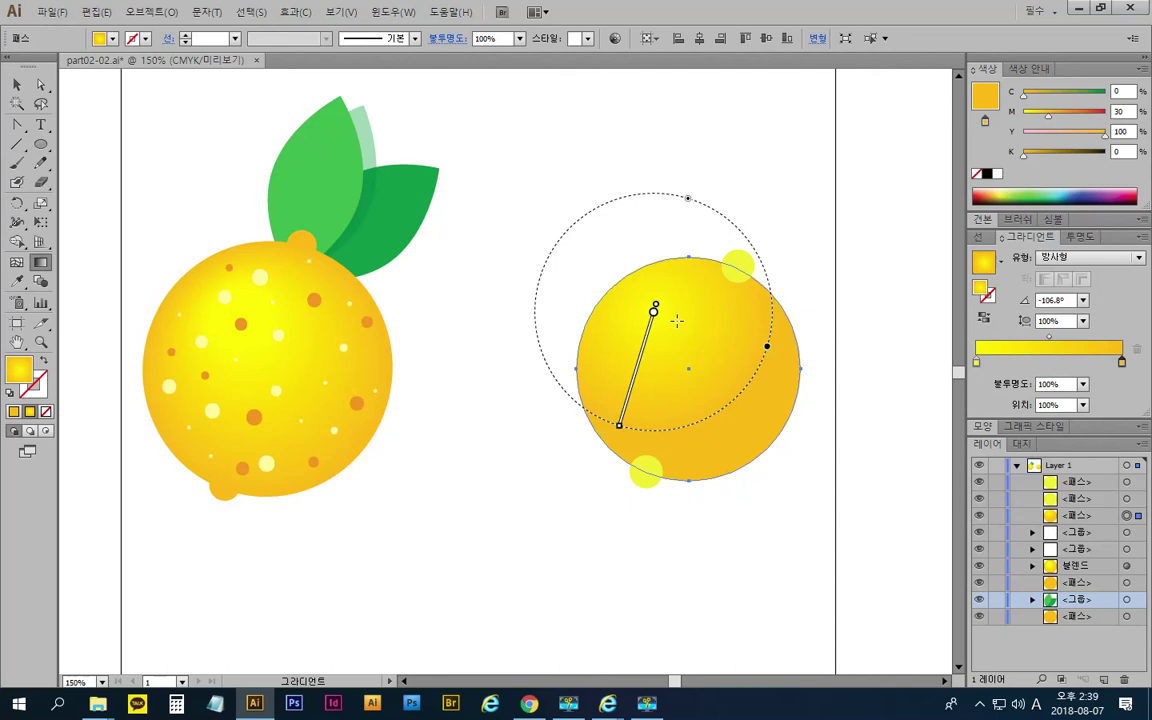
{"action": "left_click_drag", "start_coordinate": [687, 322], "coordinate": [673, 357]}
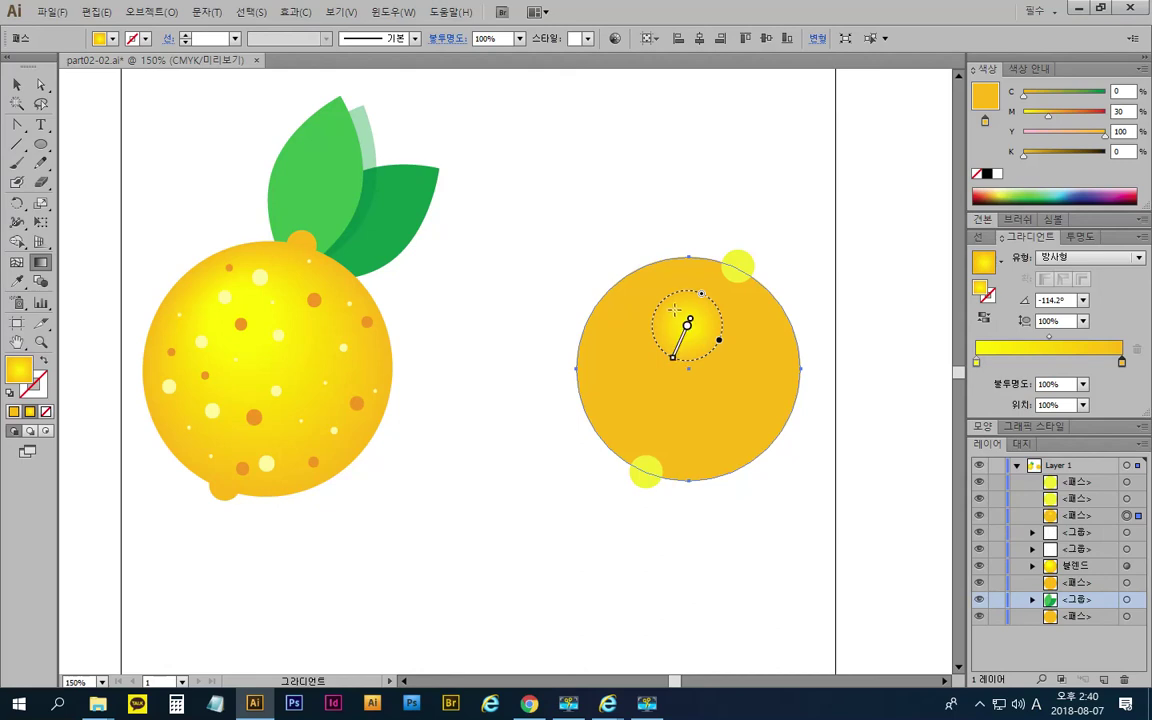
Redraw the radial gradient from the large circle's upper centre toward its lower left, shift it slightly downward, and deselect the circle
{"action": "mouse_move", "coordinate": [677, 305]}
{"action": "left_mouse_down"}
{"action": "mouse_move", "coordinate": [644, 414]}
{"action": "mouse_move", "coordinate": [628, 401]}
{"action": "left_mouse_up"}
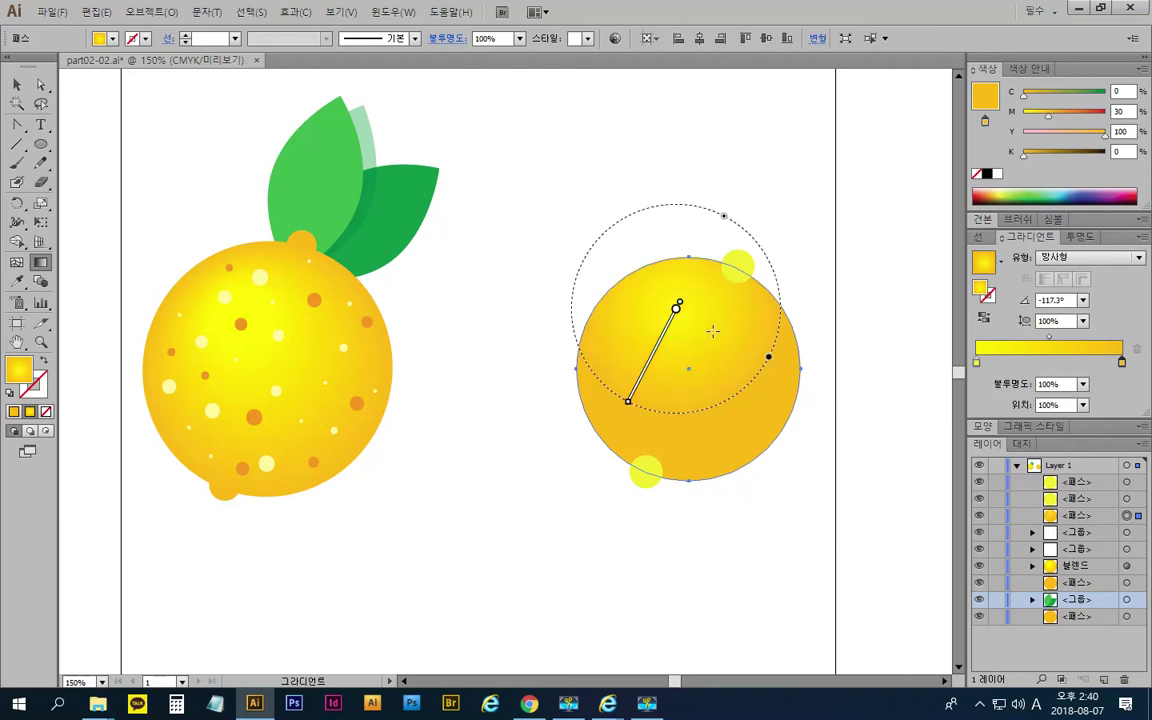
{"action": "left_click_drag", "start_coordinate": [679, 311], "coordinate": [679, 324]}
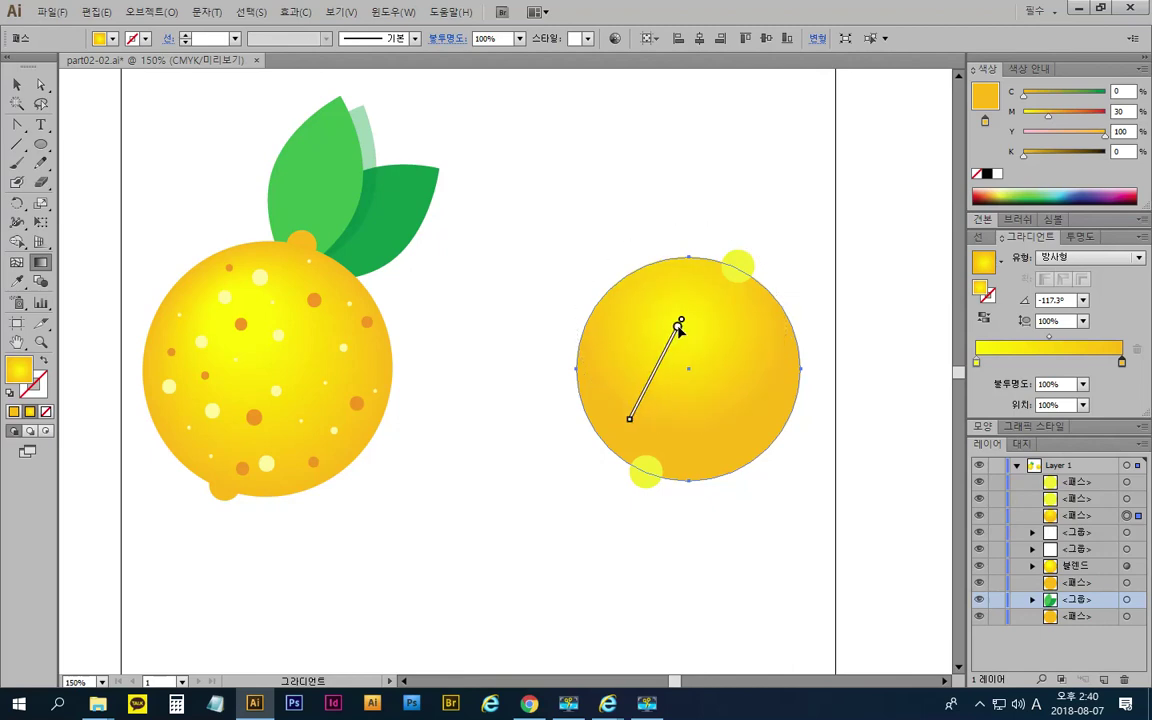
{"action": "left_click", "coordinate": [17, 87]}
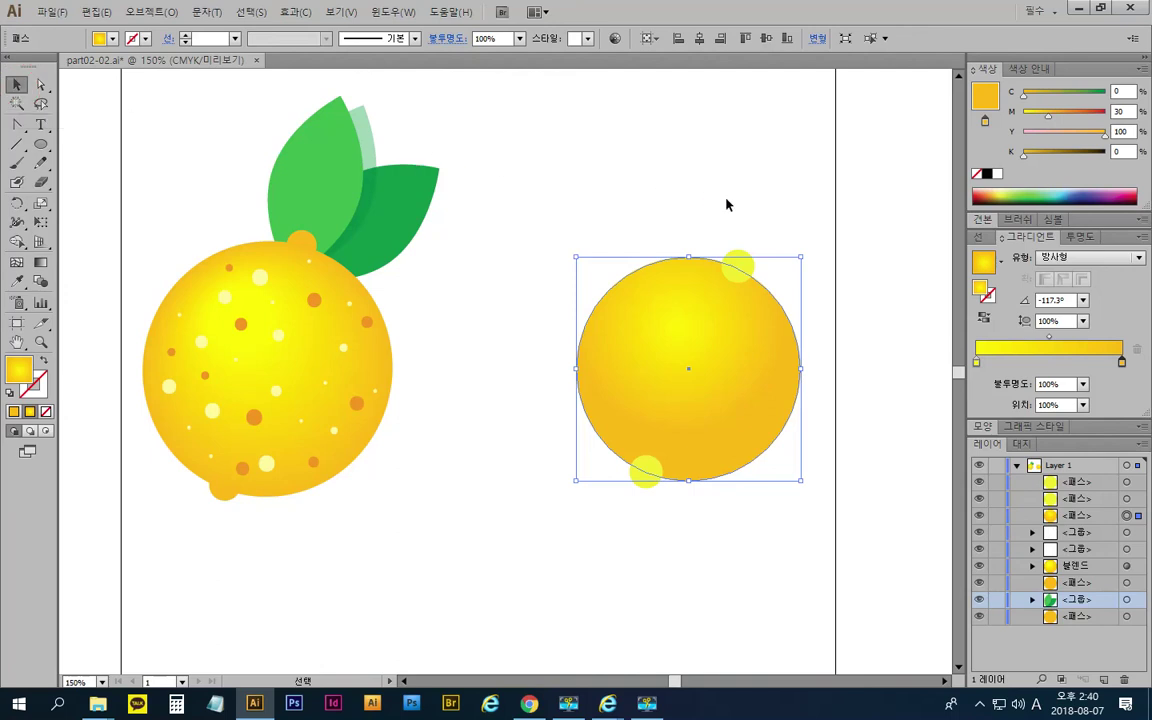
{"action": "left_click", "coordinate": [830, 305]}
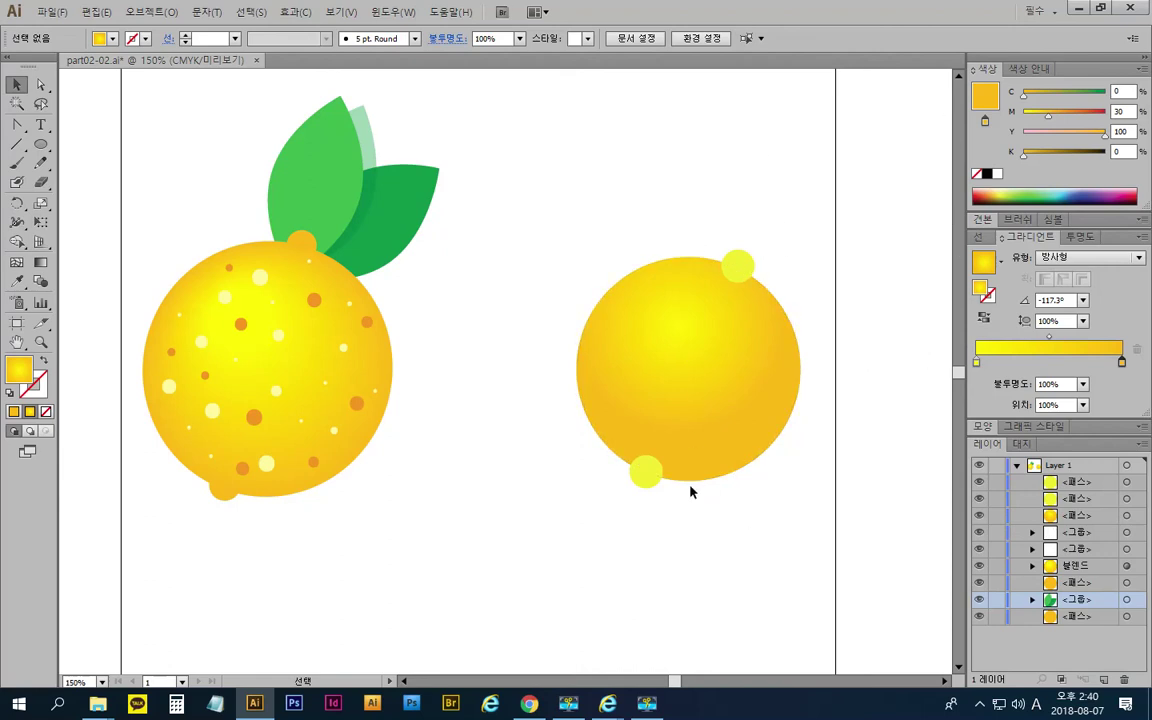
Fill both small yellow circles with C 0, M 30, Y 100, K 0 and deselect them
{"action": "left_click", "coordinate": [645, 476]}
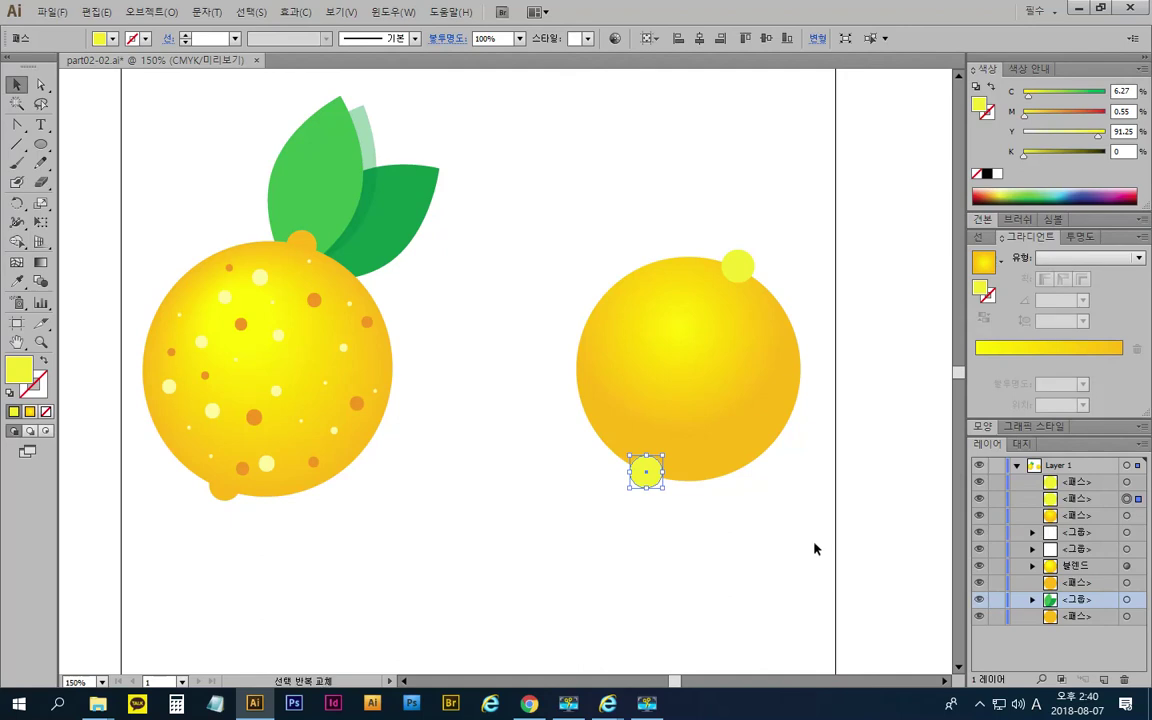
{"action": "left_click", "coordinate": [741, 265], "text": "shift"}
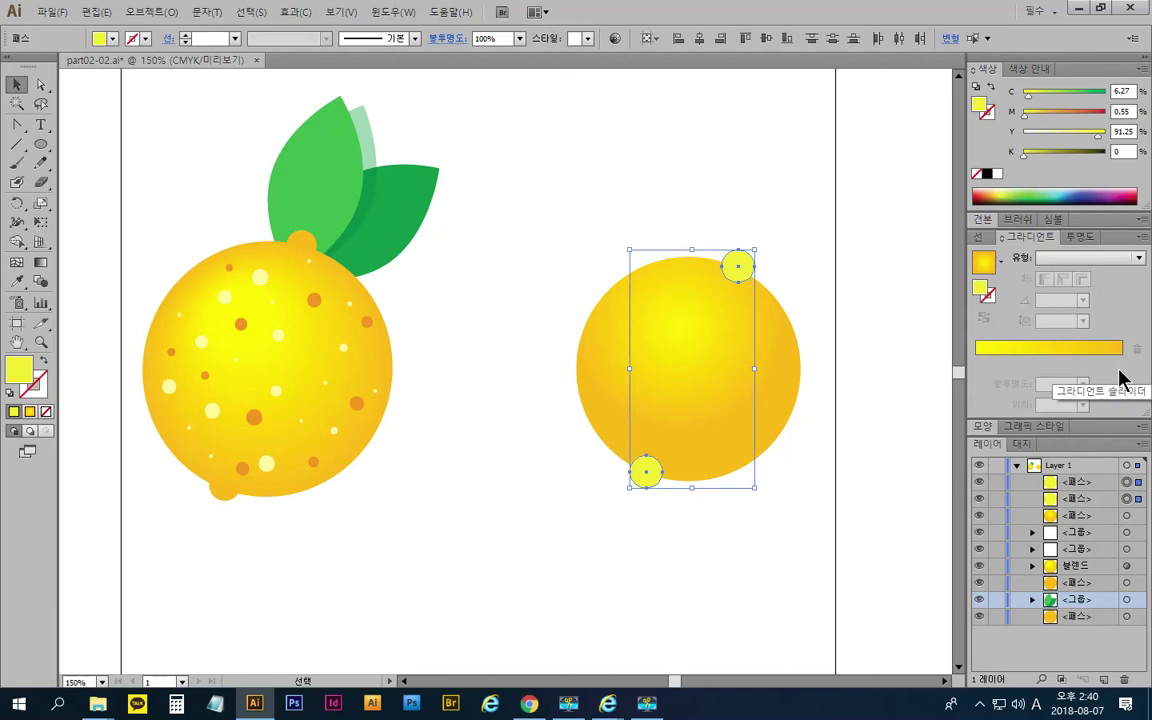
{"action": "double_click", "coordinate": [18, 375]}
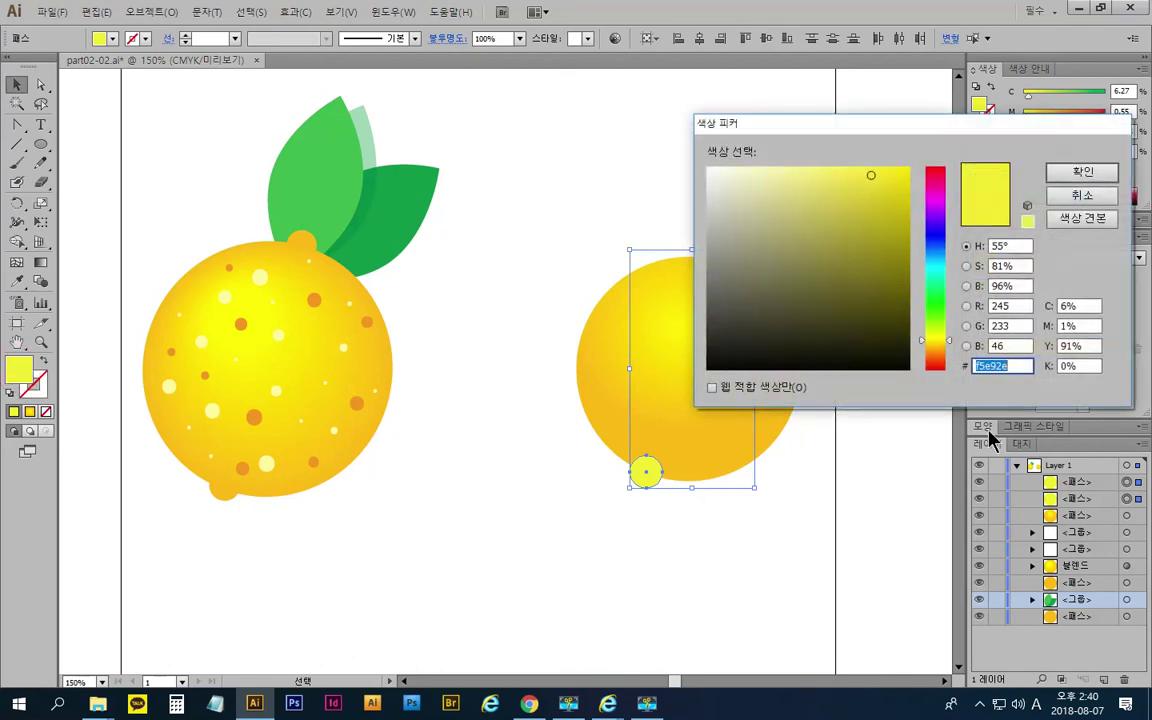
{"action": "left_click", "coordinate": [1088, 306]}
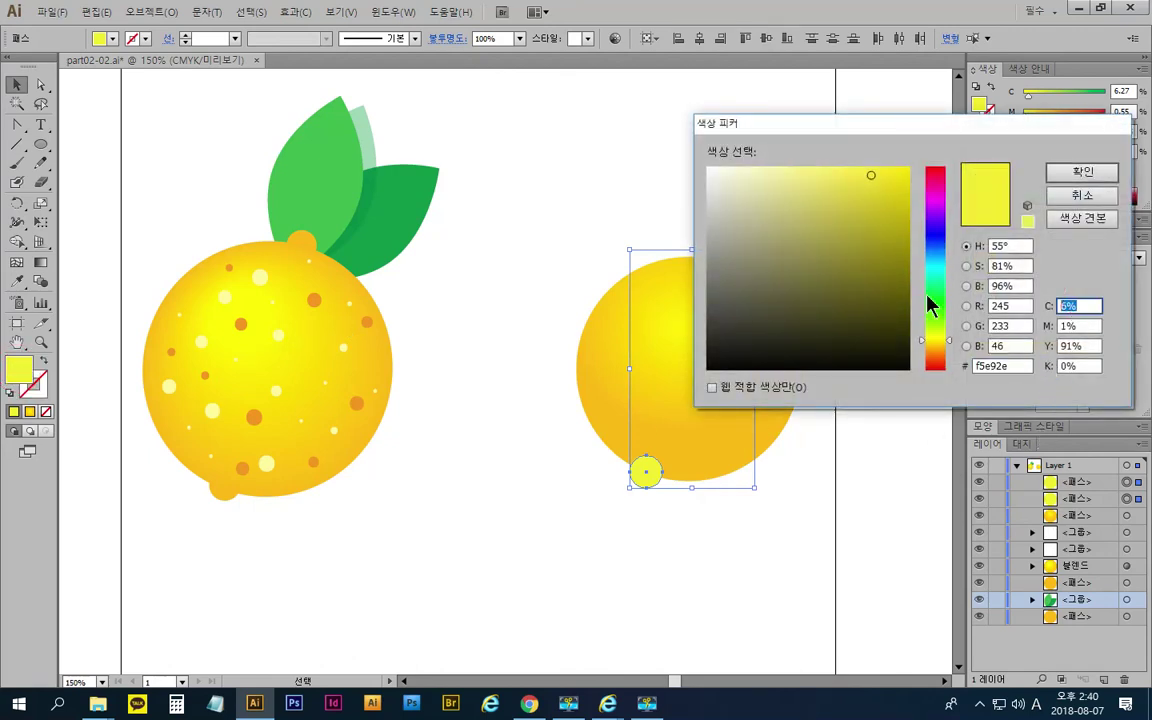
{"action": "type", "text": "0"}
{"action": "key", "text": "Tab"}
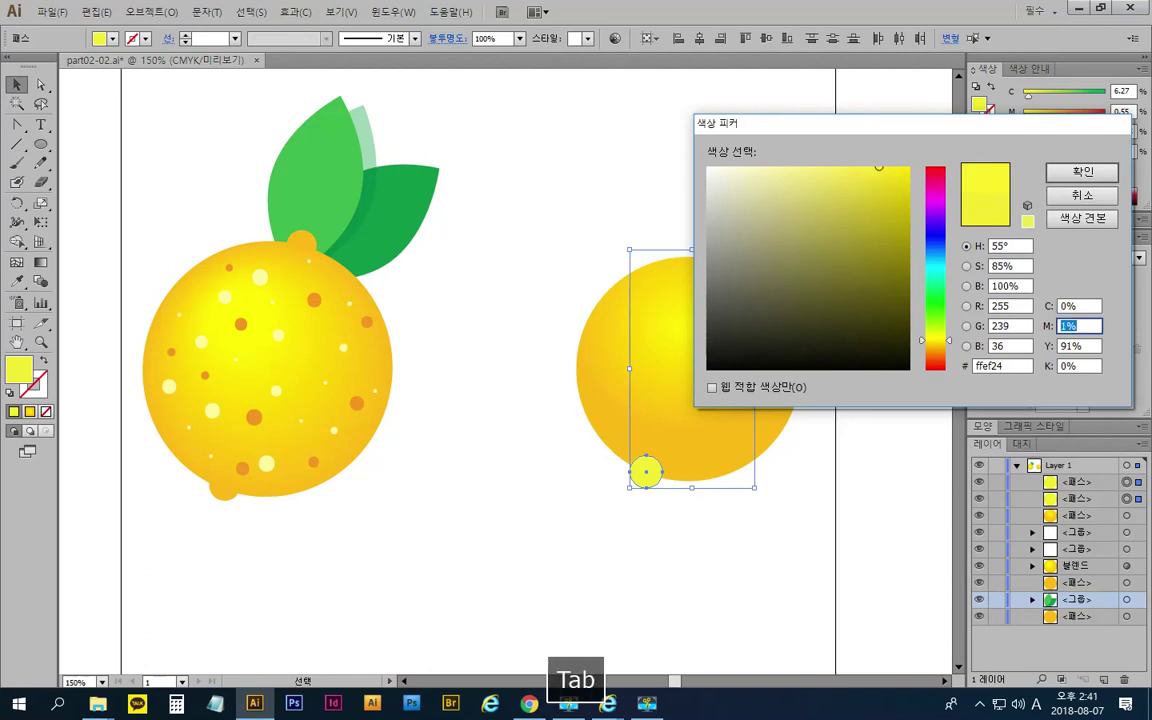
{"action": "type", "text": "30"}
{"action": "key", "text": "Tab"}
{"action": "type", "text": "100"}
{"action": "key", "text": "Tab"}
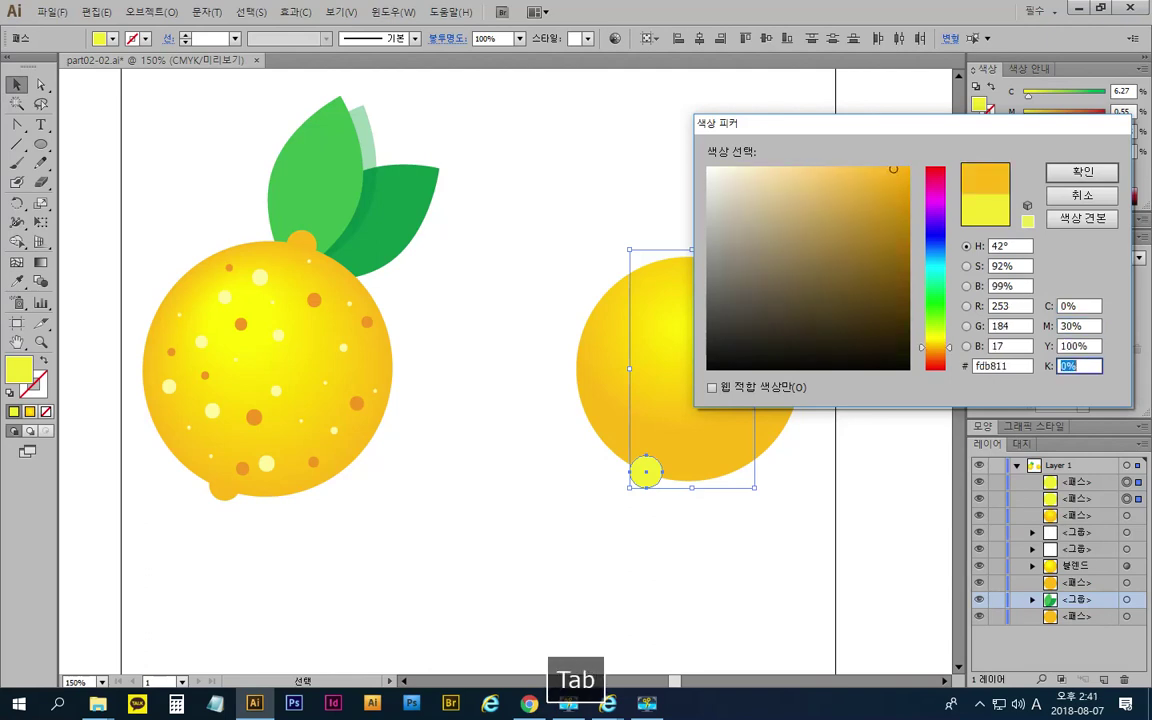
{"action": "left_click", "coordinate": [1083, 172]}
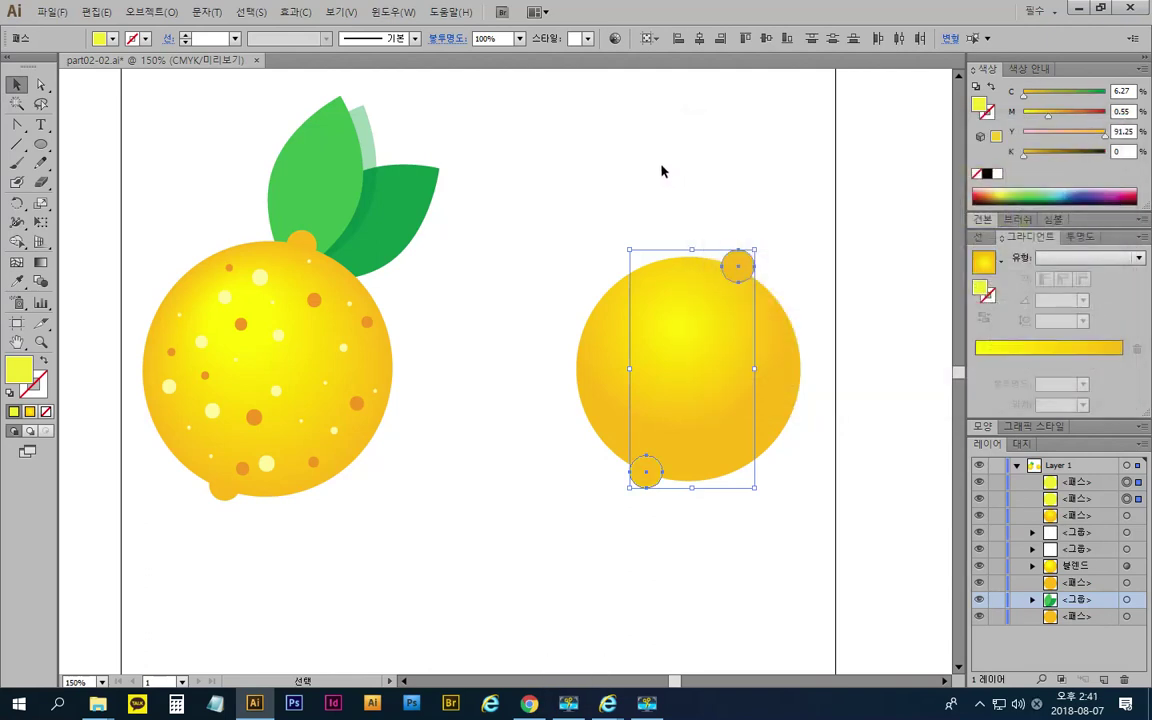
{"action": "left_click", "coordinate": [912, 622]}
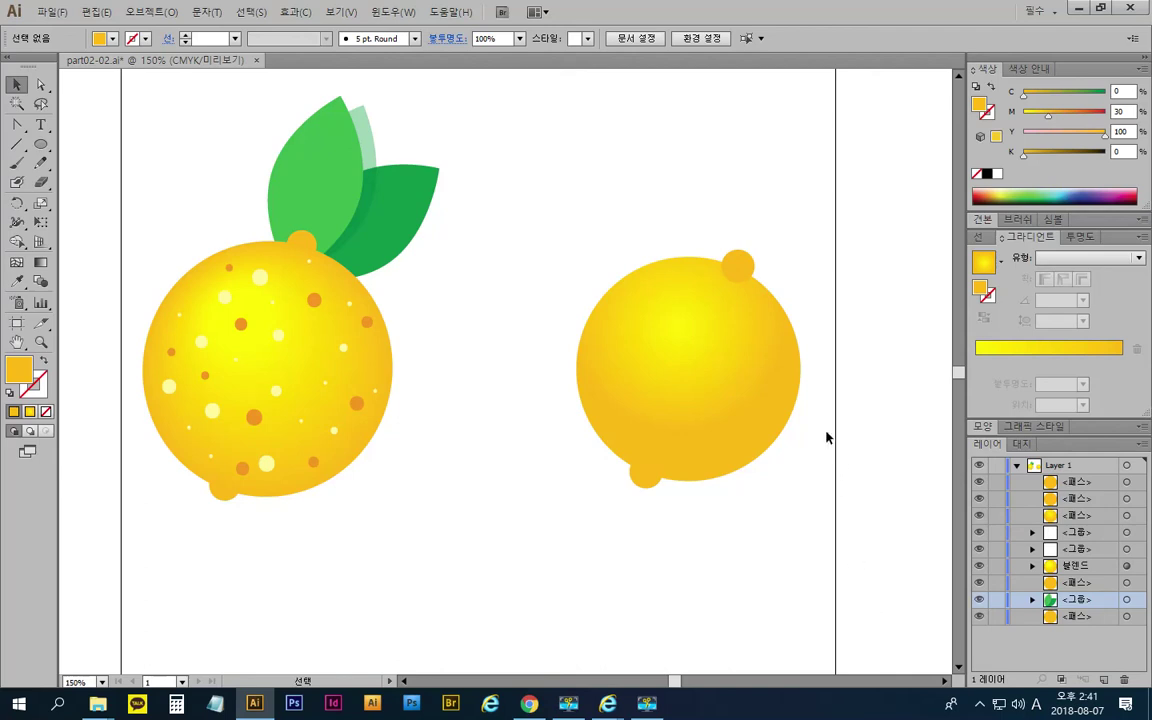
Send both small orange circles backward behind the large gradient circle and deselect them
{"action": "left_click", "coordinate": [745, 262]}
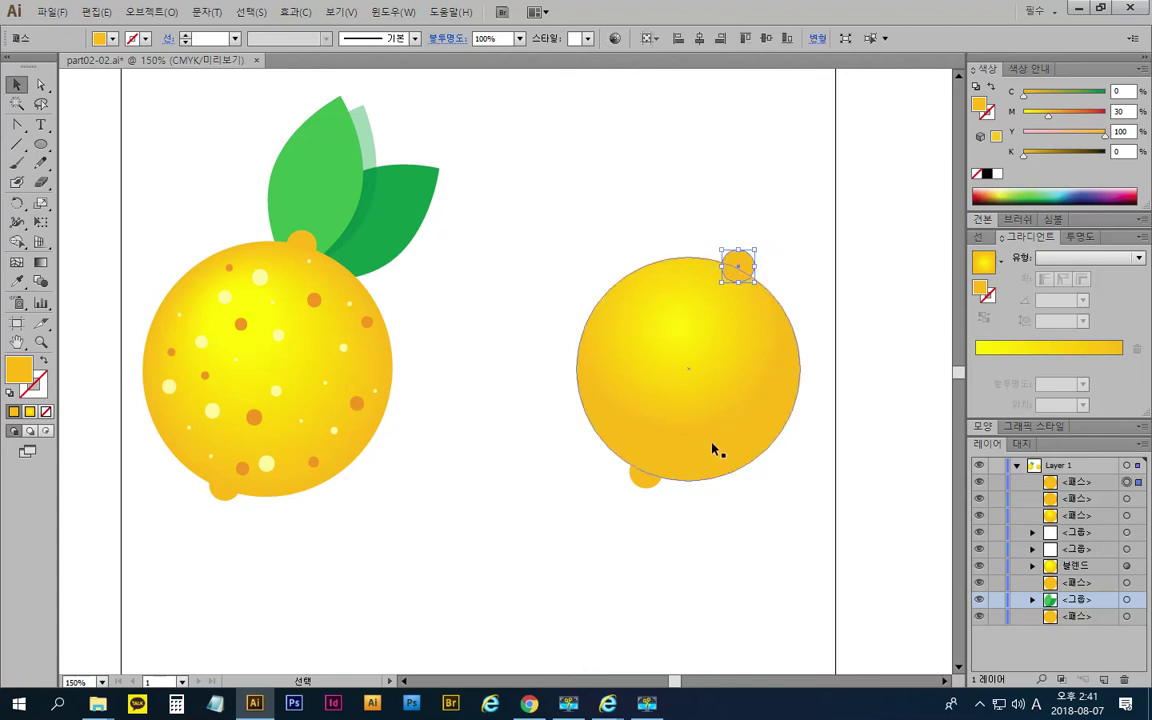
{"action": "left_click", "coordinate": [647, 480], "text": "shift"}
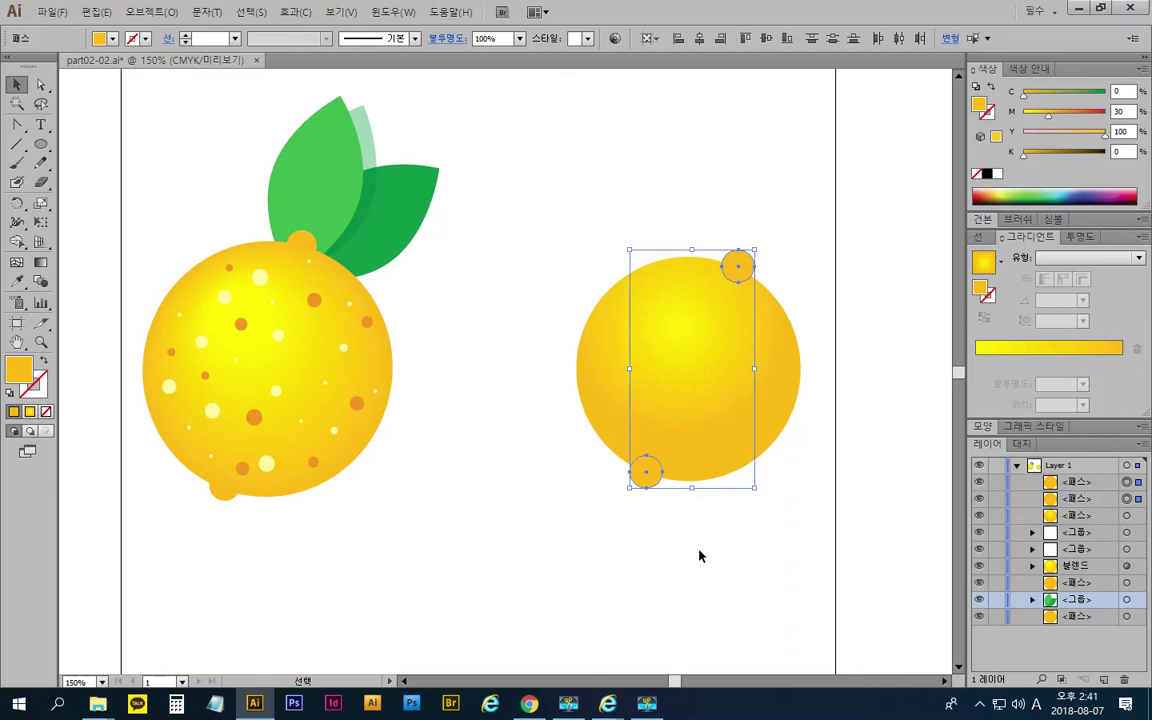
{"action": "key", "text": "a"}
{"action": "key", "text": "ctrl+bracketright"}
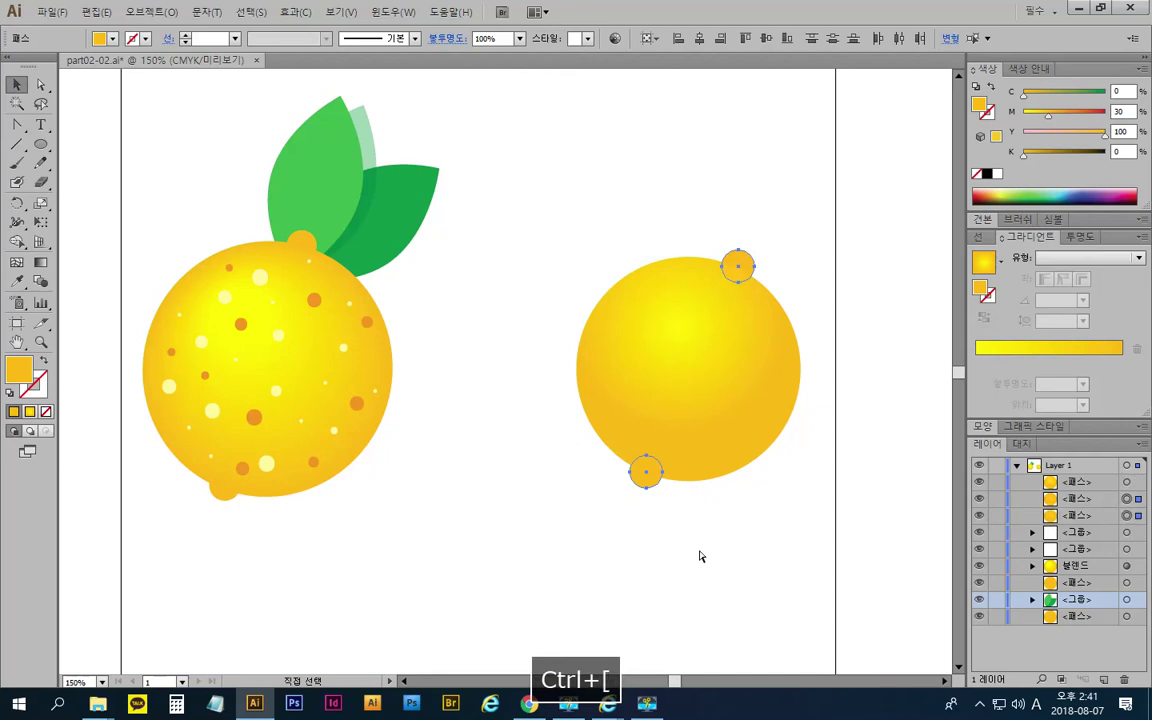
{"action": "key", "text": "v"}
{"action": "key", "text": "ctrl+bracketleft"}
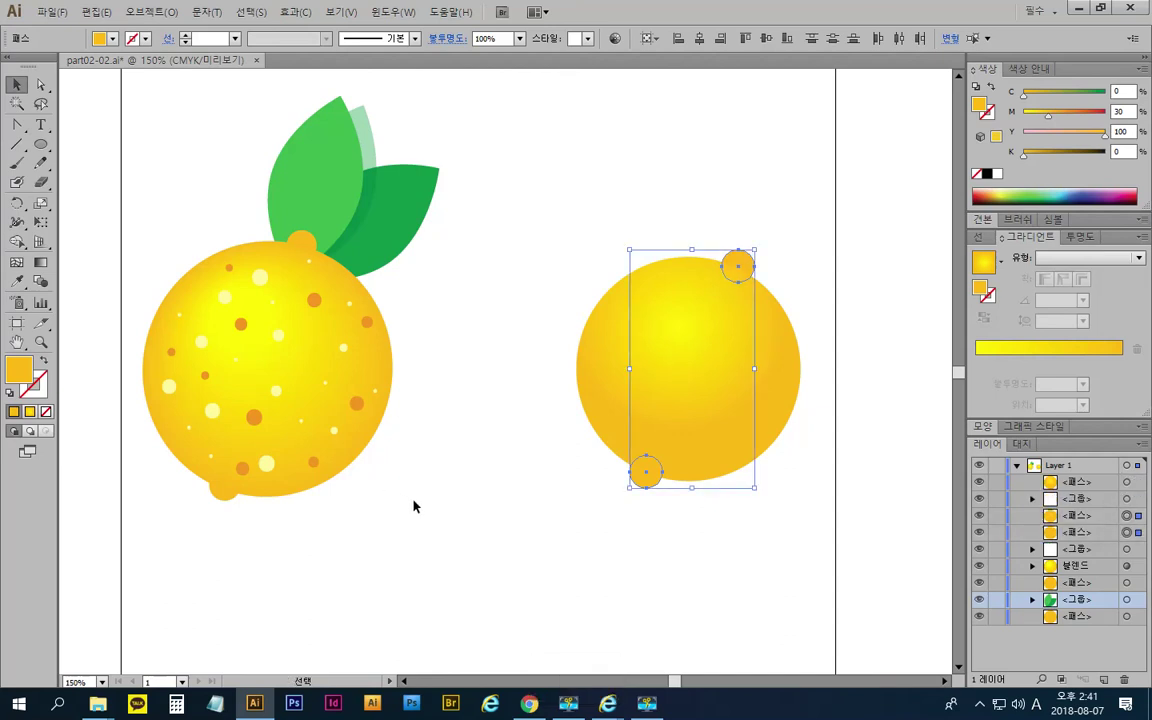
{"action": "left_click", "coordinate": [617, 512]}
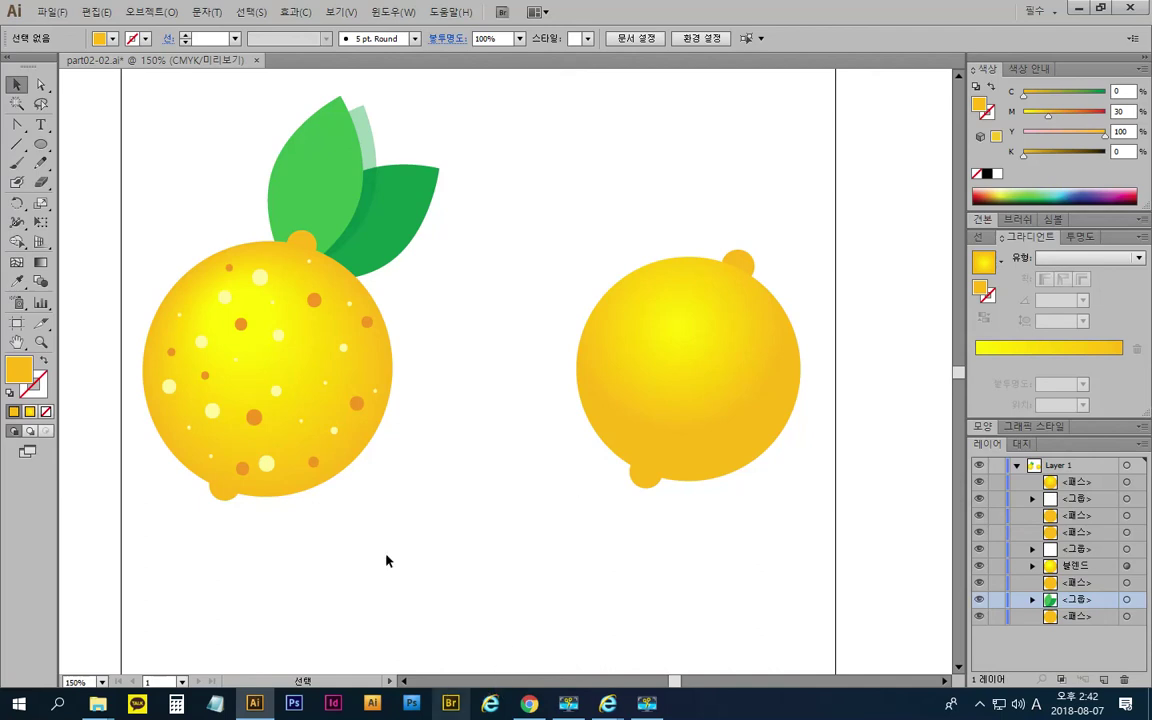
{"action": "left_click", "coordinate": [647, 703]}
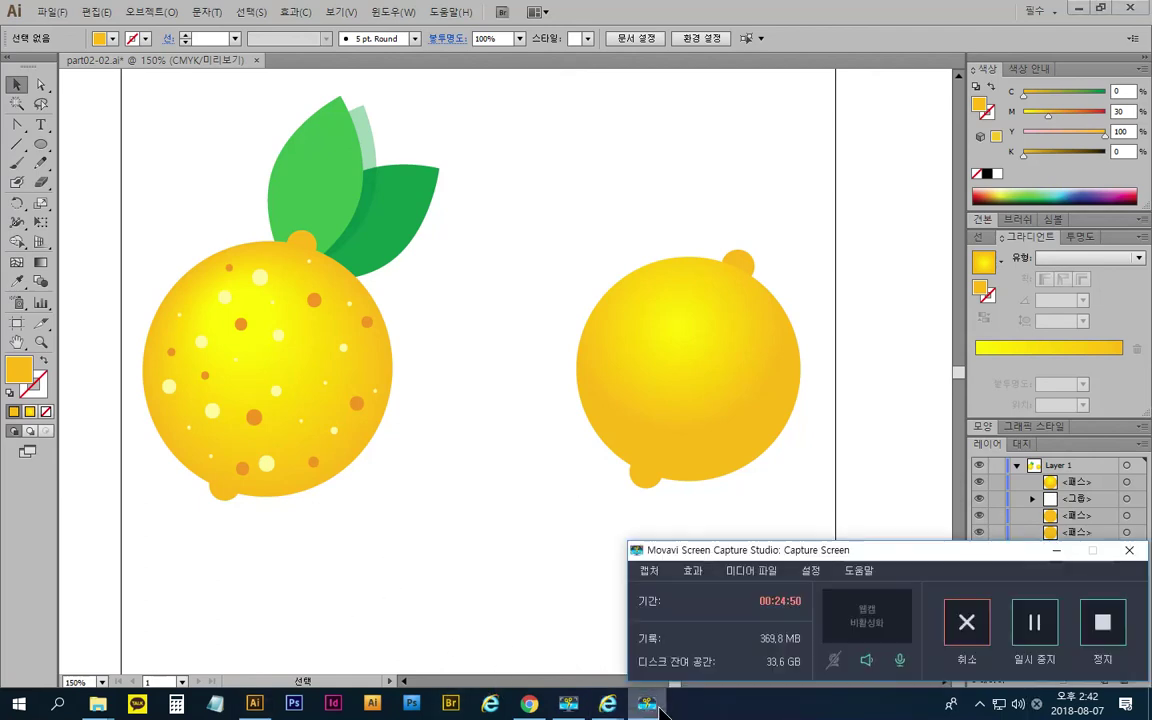